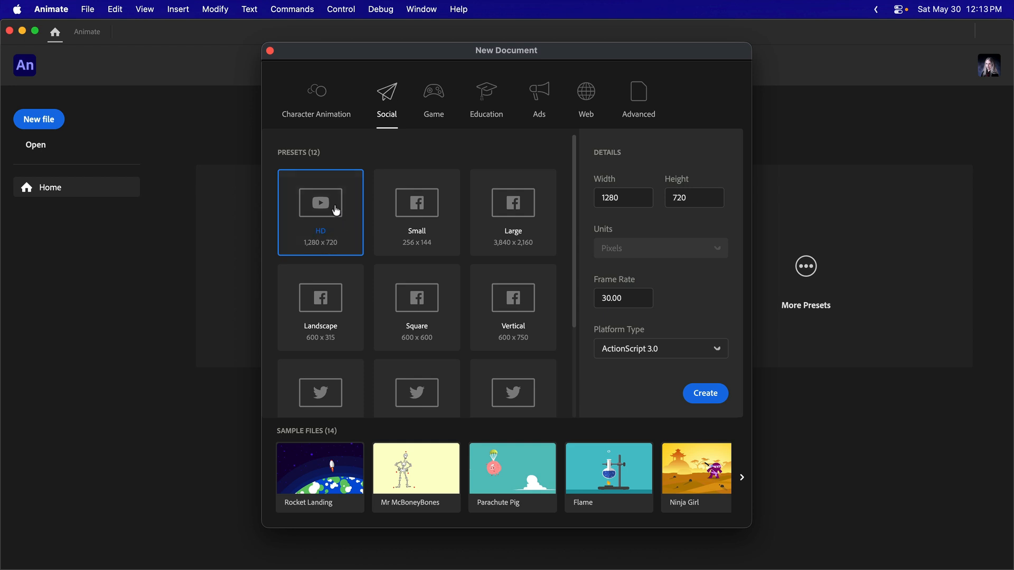
pyautogui.click(420, 236)
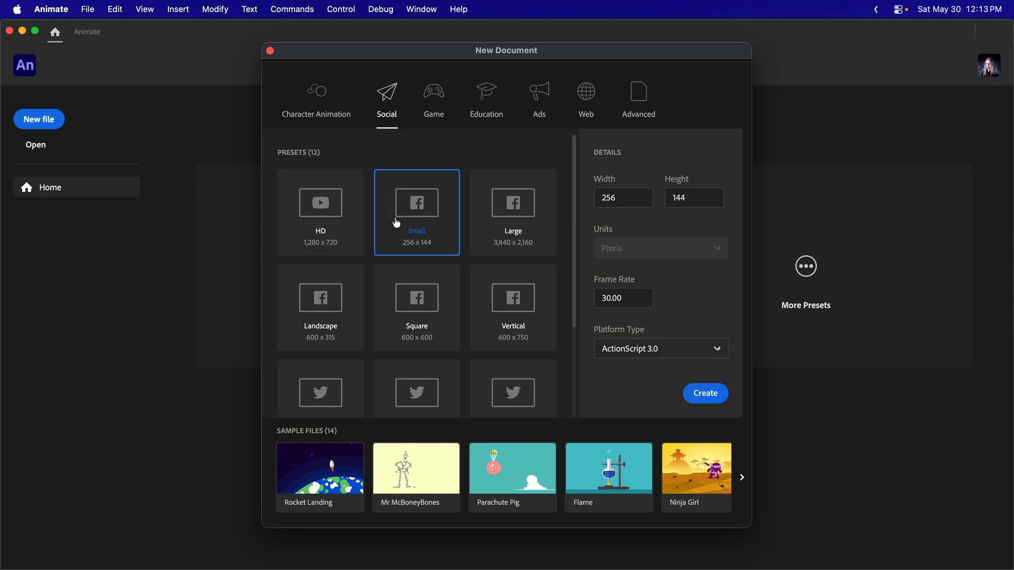
pyautogui.click(316, 206)
pyautogui.click(489, 303)
pyautogui.click(416, 294)
pyautogui.click(355, 215)
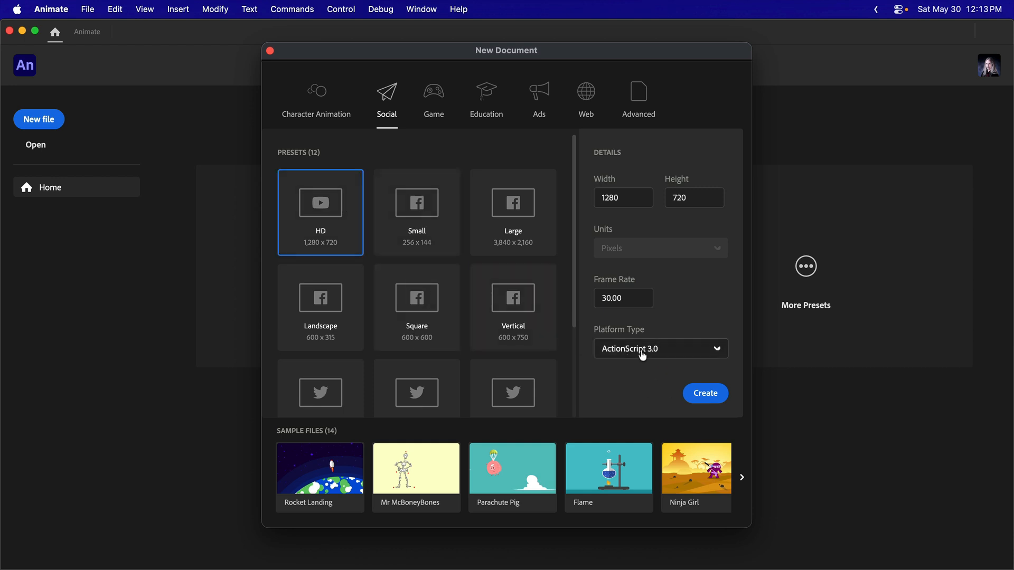
# Create an advanced ActionScript 3.0 document 800 pixels wide and 500 pixels high.
pyautogui.click(642, 93)
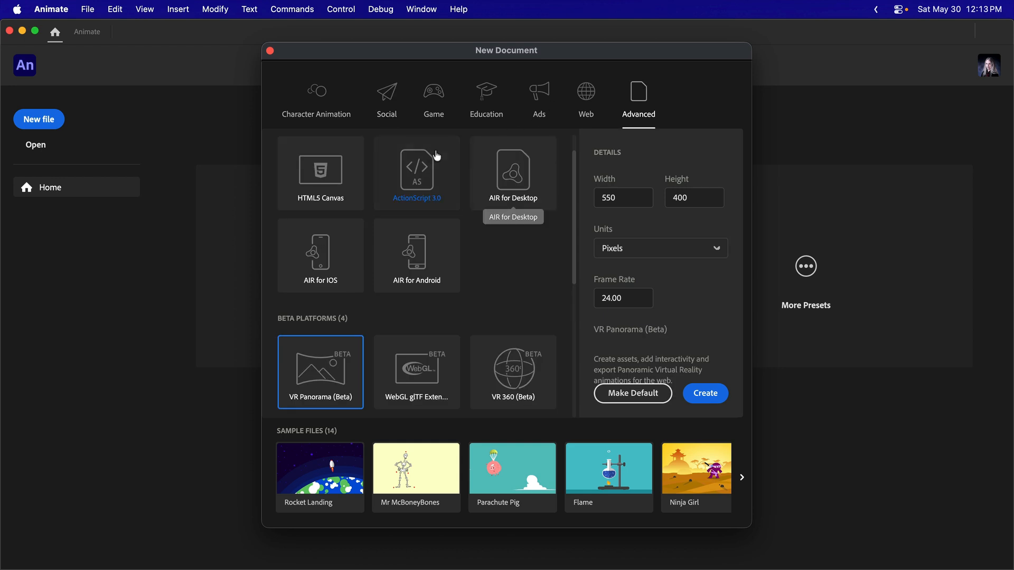
pyautogui.click(423, 171)
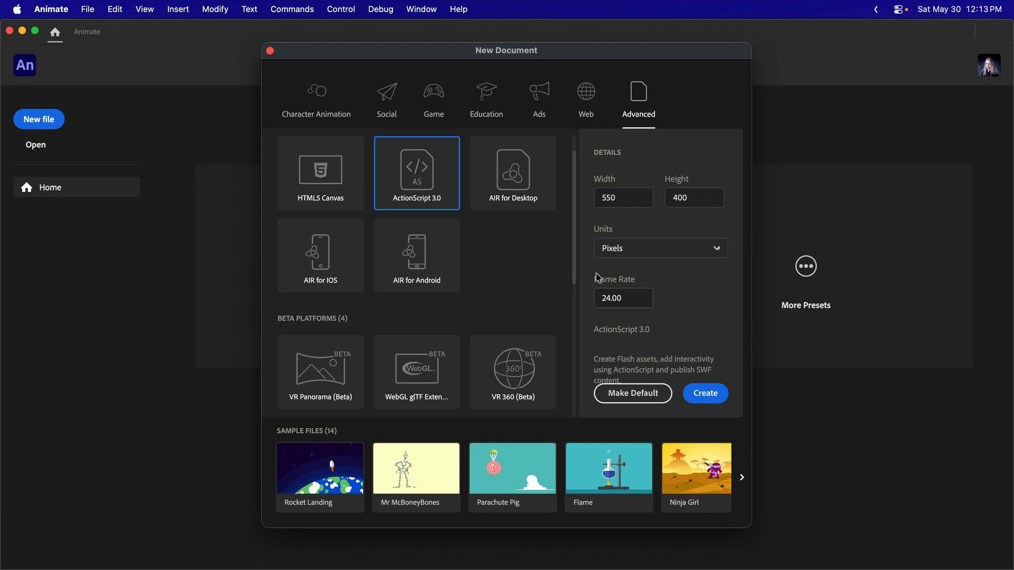
pyautogui.doubleClick(621, 194)
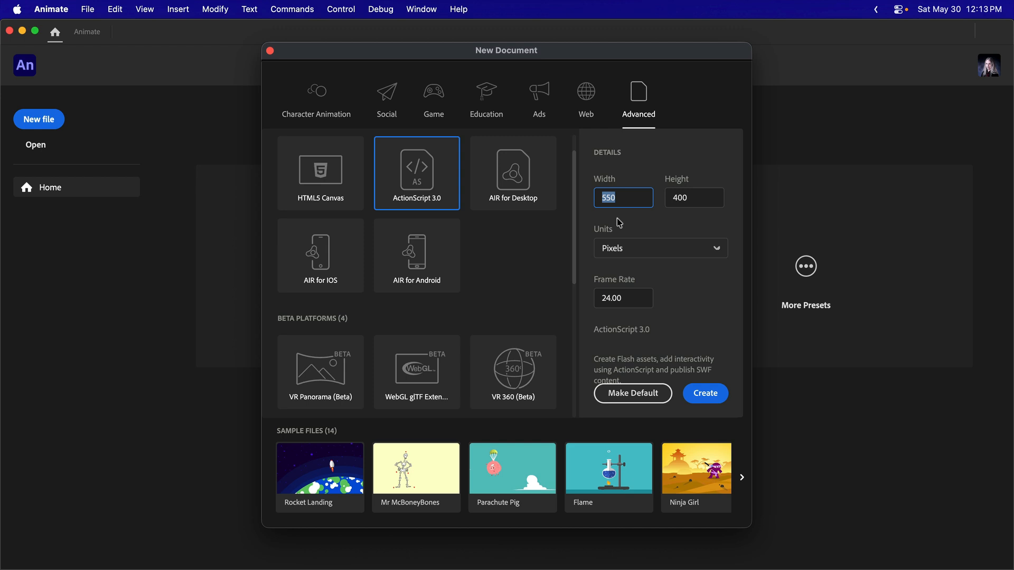
pyautogui.write('800')
pyautogui.press('Tab')
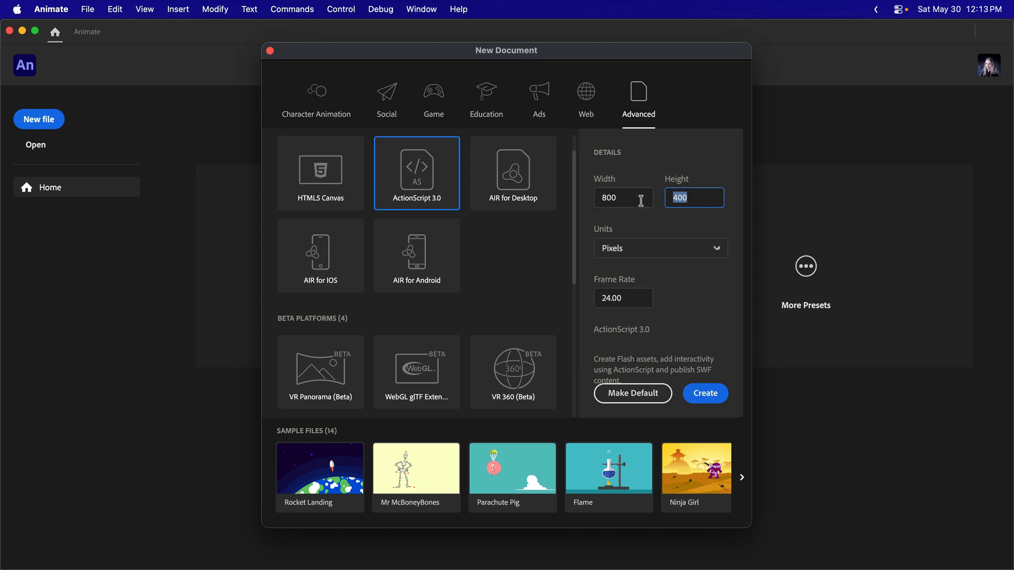
pyautogui.write('500')
pyautogui.click(711, 400)
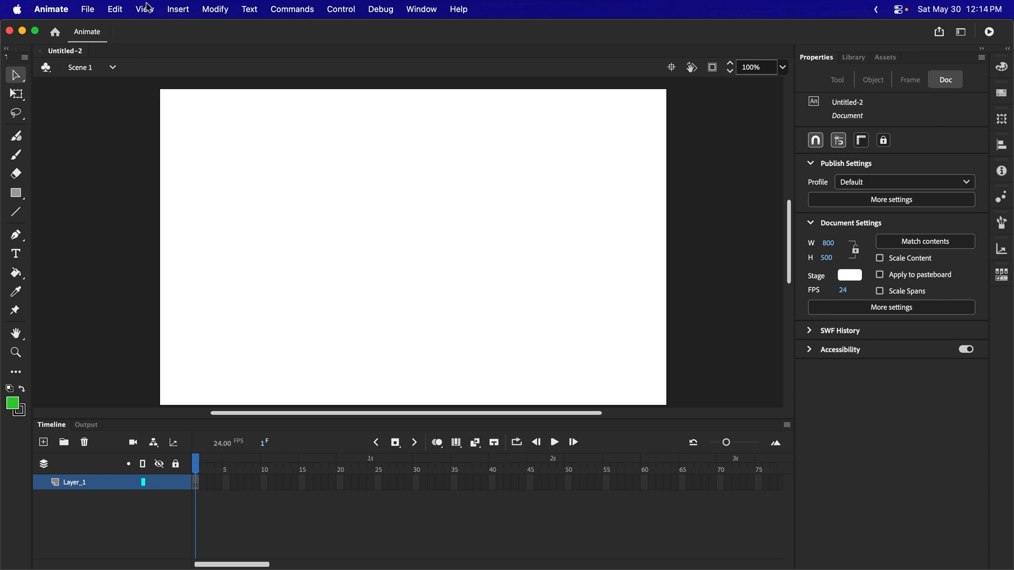
# Save the document as rigging in the Downloads folder, in Animate Document (*.fla) format.
pyautogui.click(88, 10)
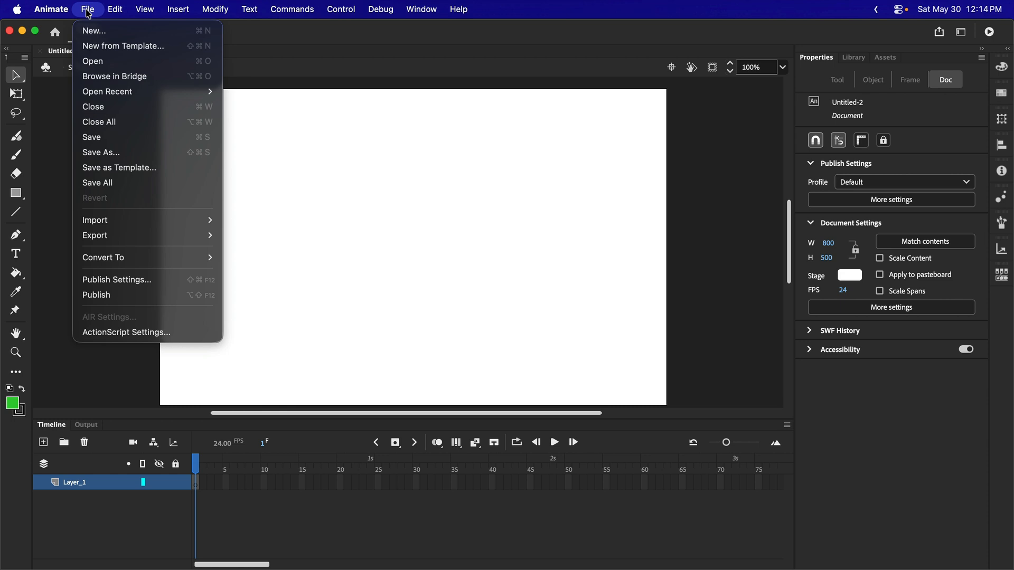
pyautogui.click(132, 141)
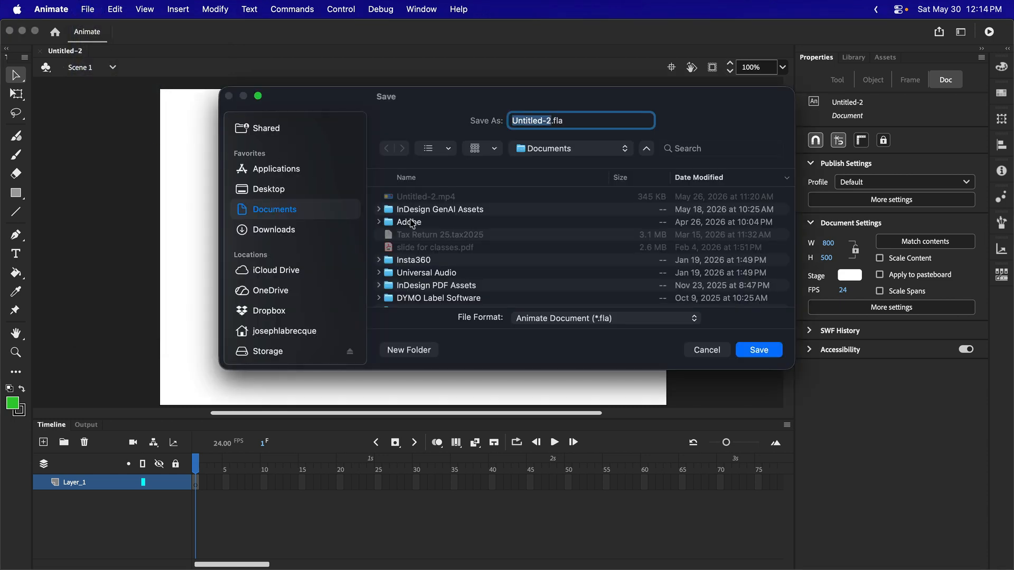
pyautogui.click(282, 230)
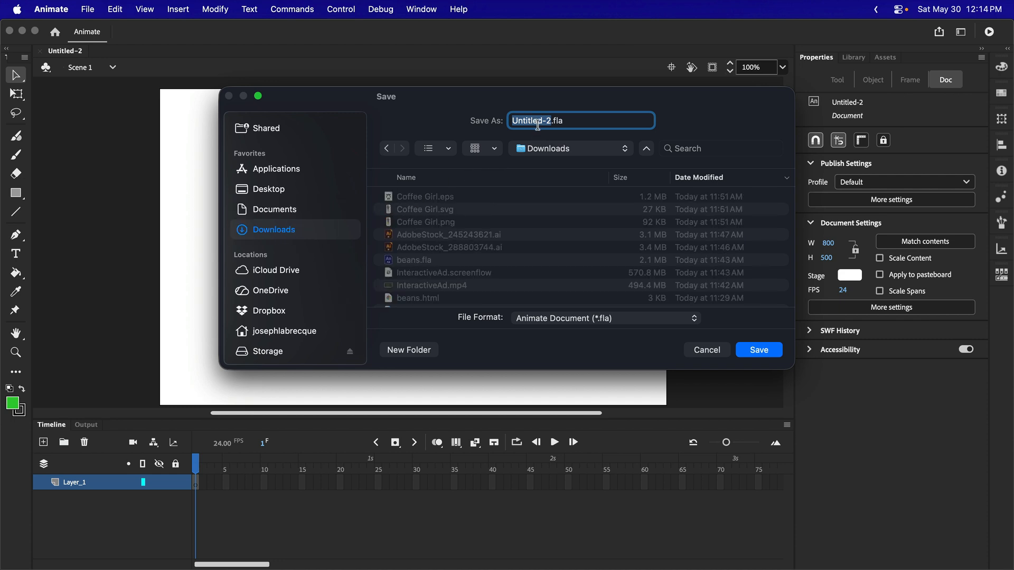
pyautogui.write('rigging')
pyautogui.click(755, 353)
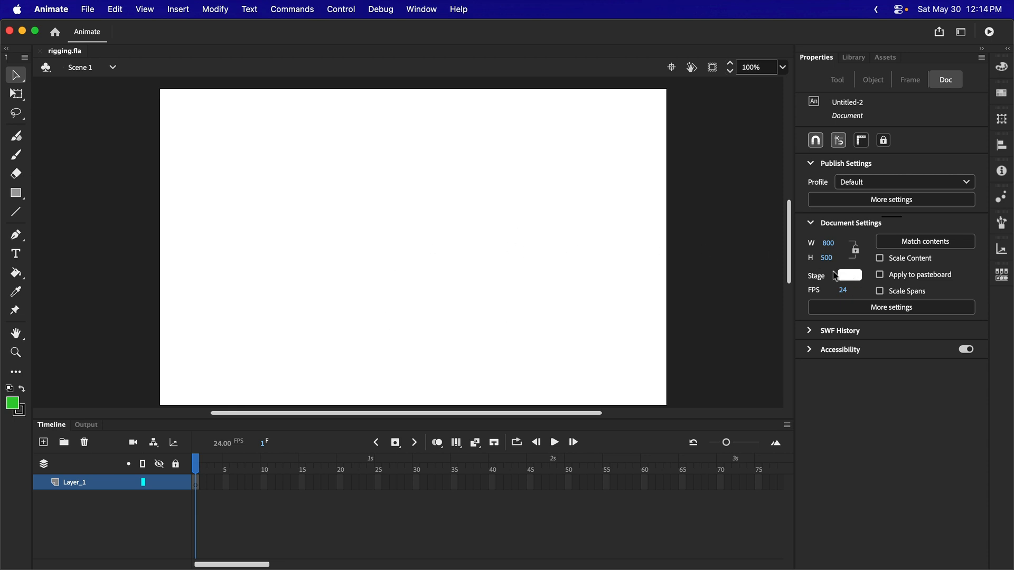
# Set the stage colour to the blue swatch #0099FF.
pyautogui.click(847, 275)
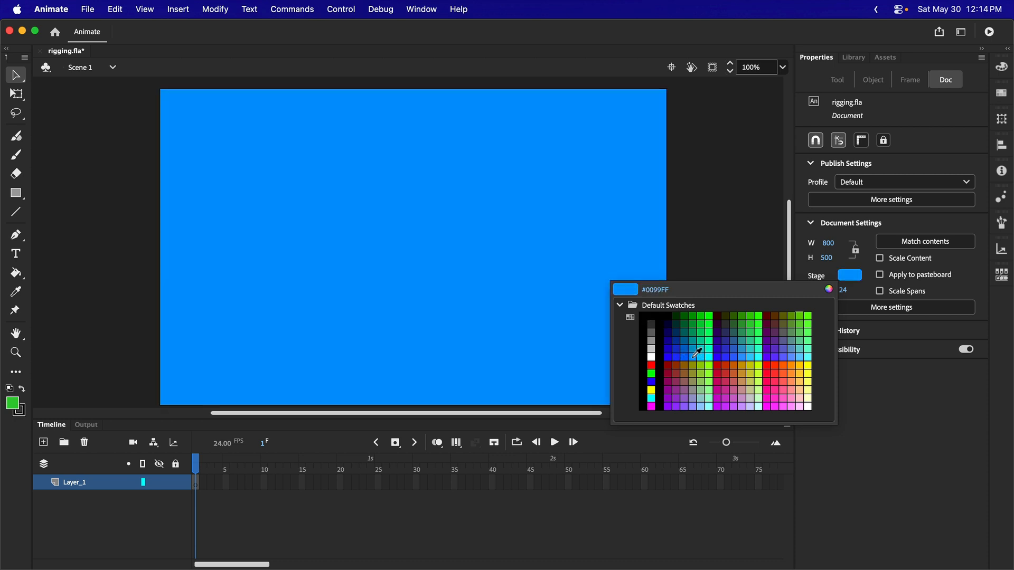
pyautogui.click(697, 353)
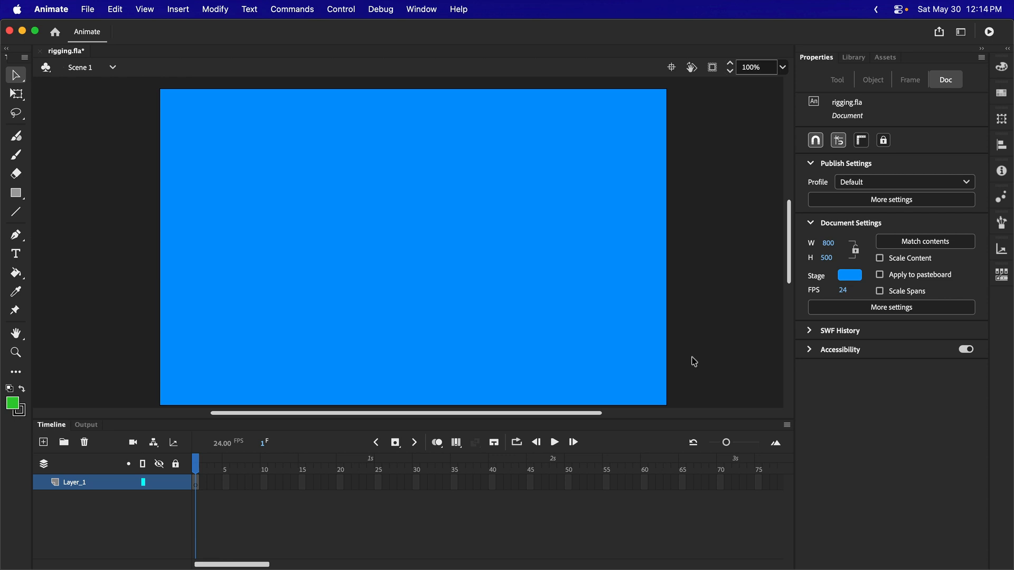
# Draw a rectangle with no stroke and a dark green #336600 fill covering the full width of the stage's lower half.
pyautogui.click(15, 194)
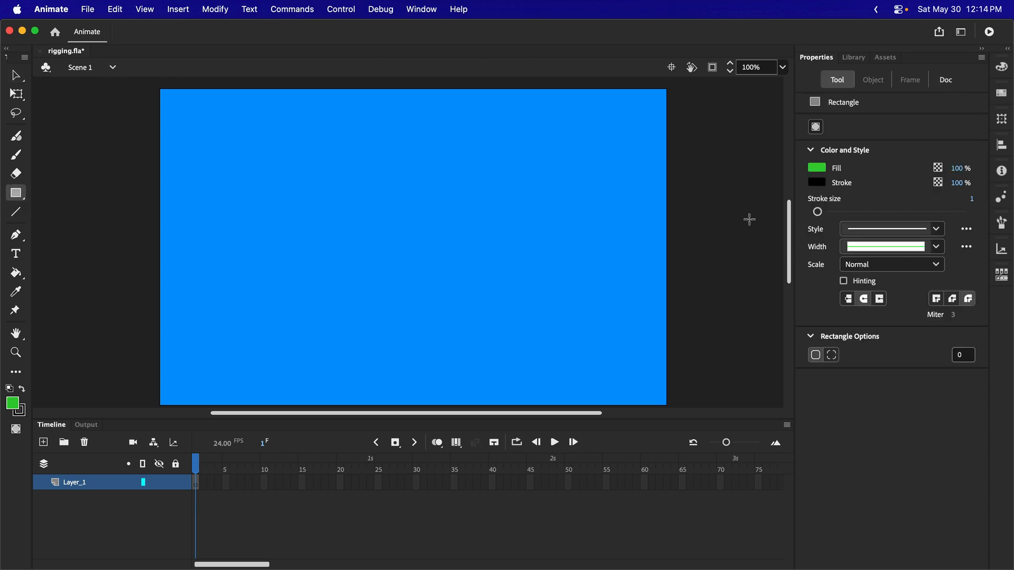
pyautogui.click(818, 184)
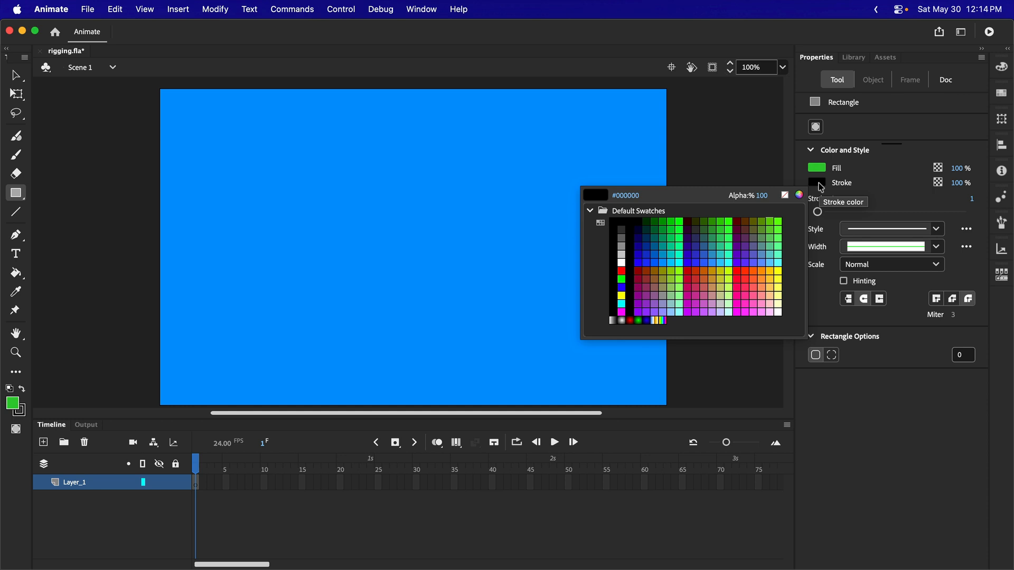
pyautogui.click(785, 196)
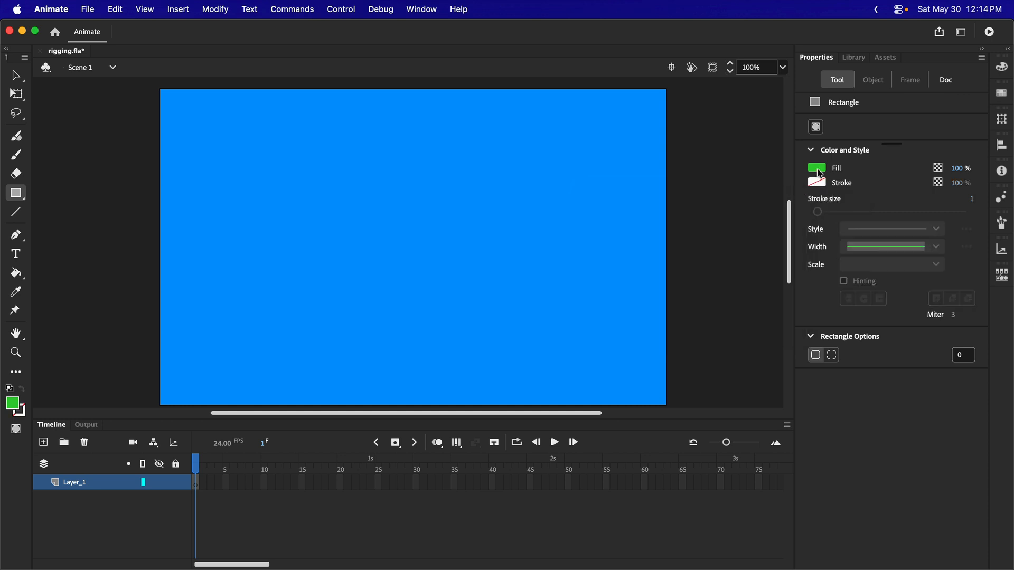
pyautogui.click(817, 168)
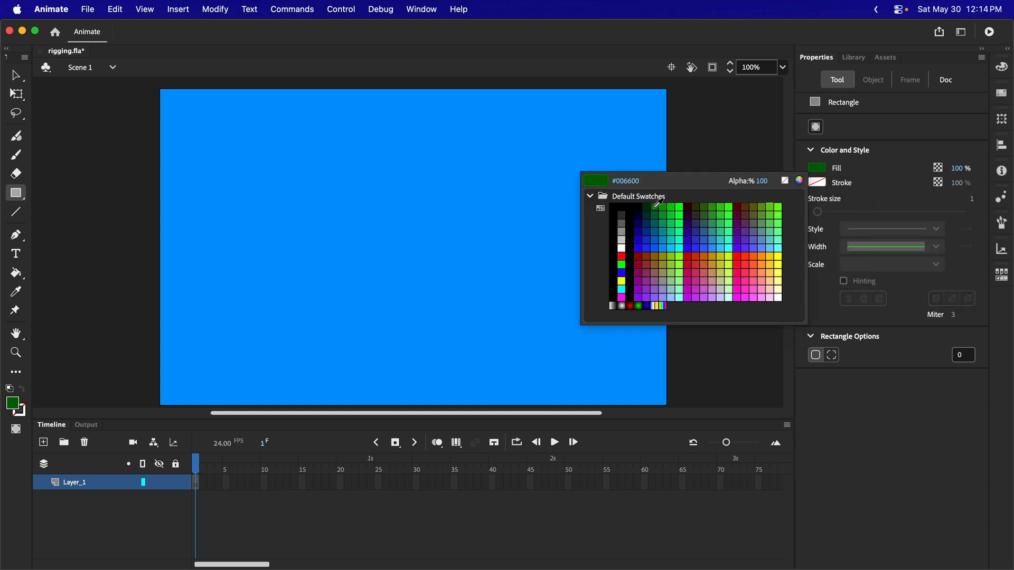
pyautogui.click(704, 204)
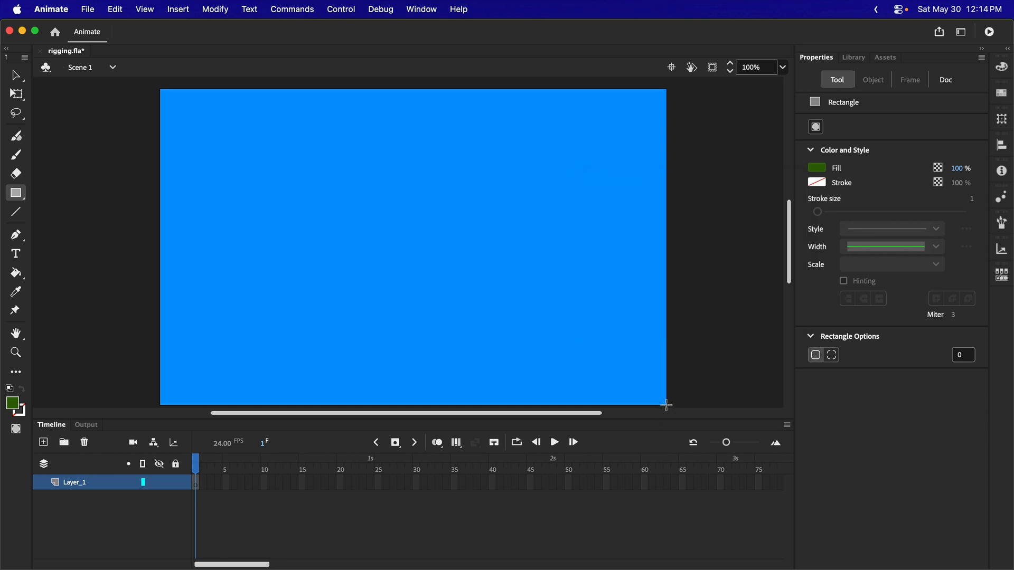
pyautogui.moveTo(666, 405); pyautogui.dragTo(160, 239)
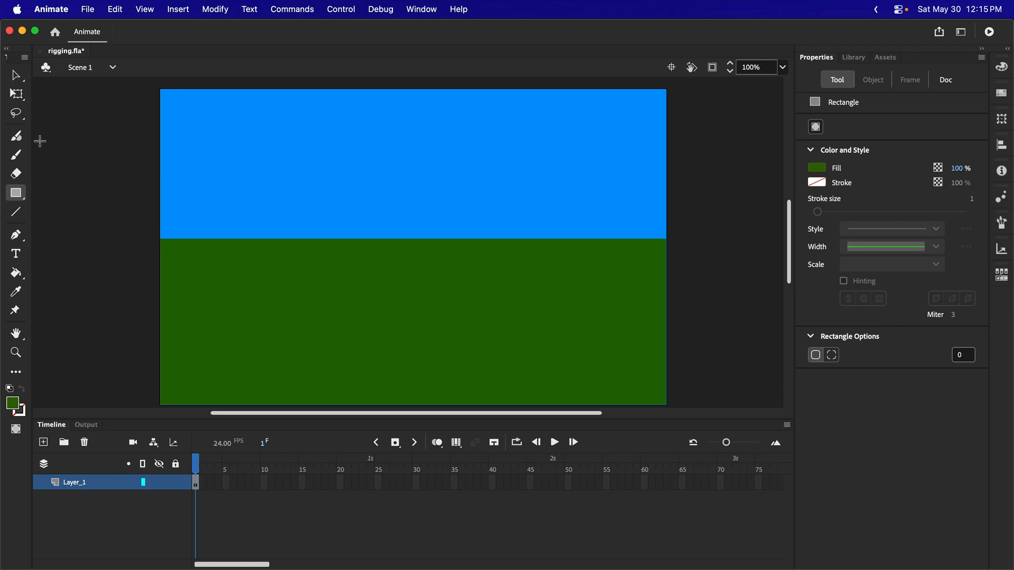
# Use the Subselection Tool to raise the green rectangle's upper-right corner so its top edge slopes upward to the right.
pyautogui.click(16, 77)
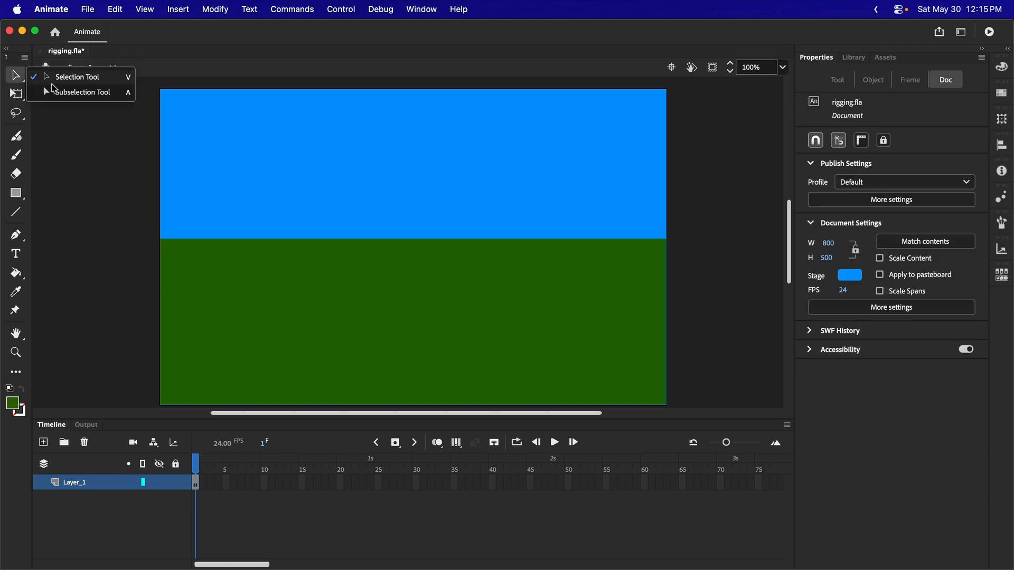
pyautogui.click(162, 241)
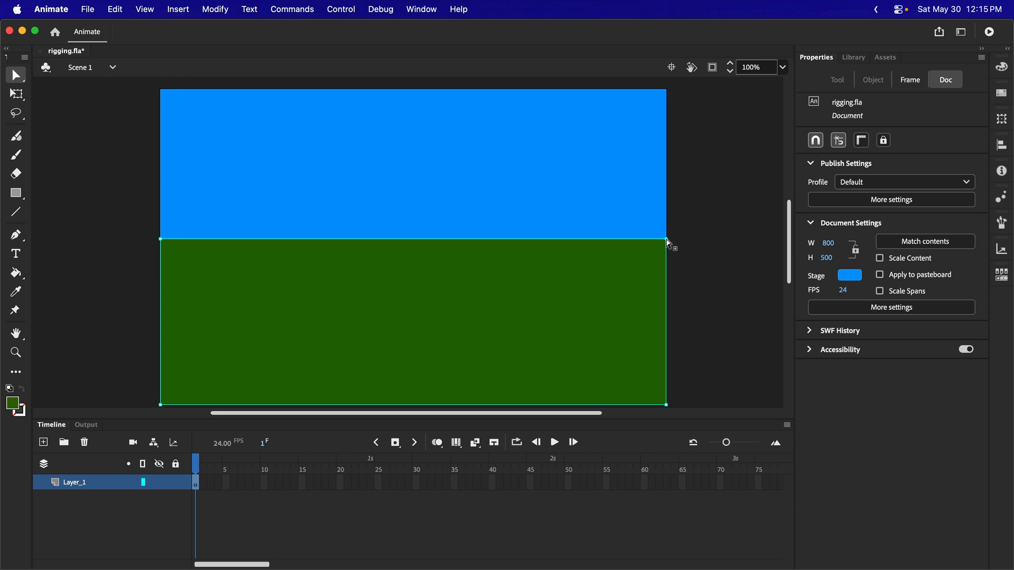
pyautogui.moveTo(666, 239); pyautogui.dragTo(667, 201)
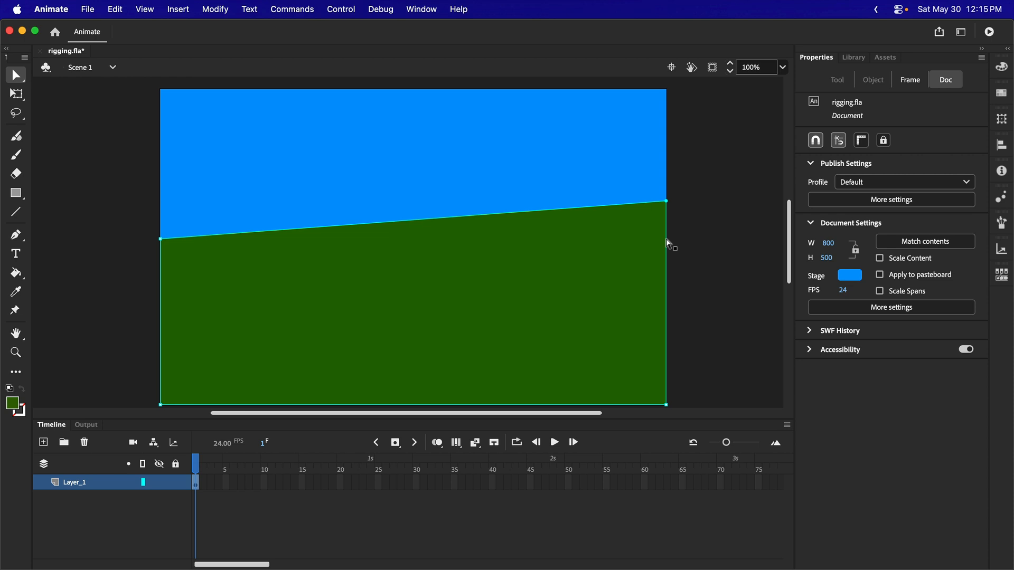
pyautogui.moveTo(666, 201); pyautogui.dragTo(666, 201)
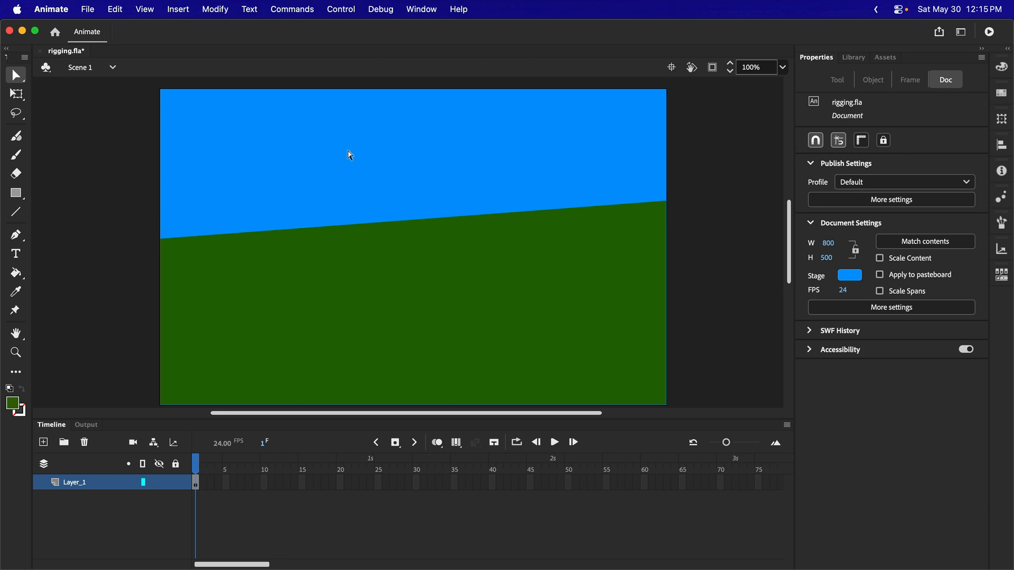
# Draw a second strokeless rectangle filled with darker green #244800 across the full width of the stage's bottom quarter.
pyautogui.click(16, 193)
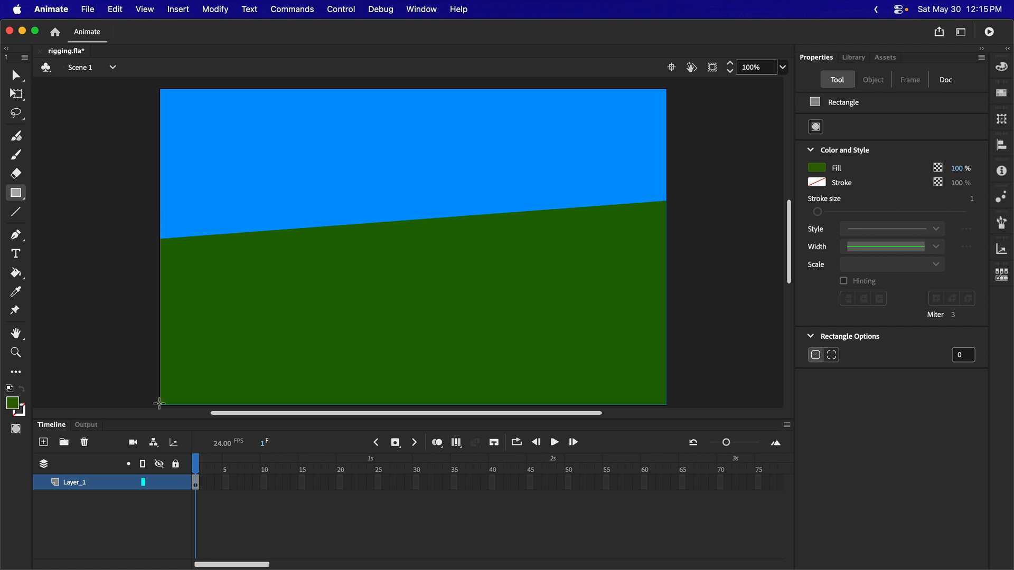
pyautogui.click(13, 404)
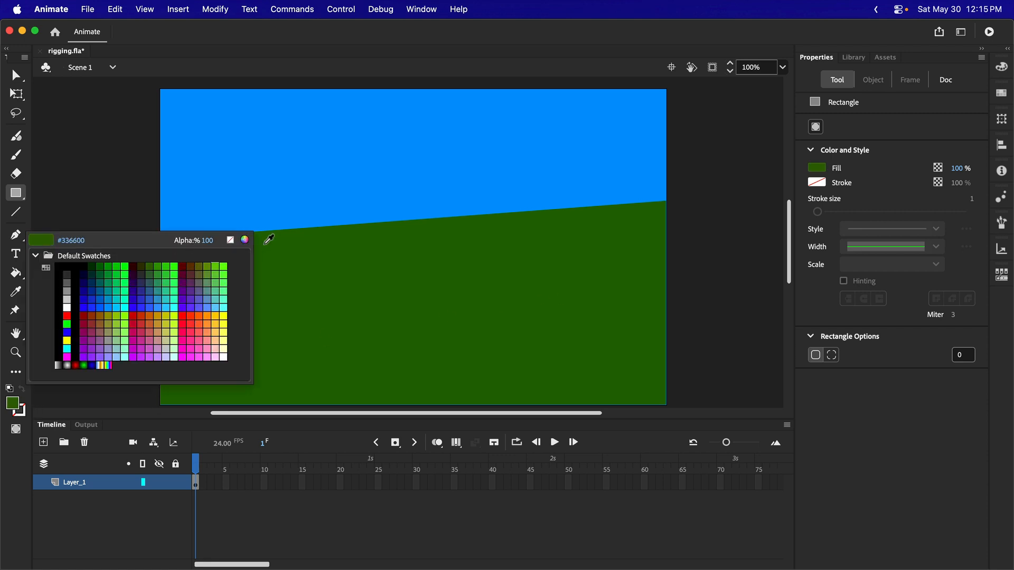
pyautogui.click(245, 240)
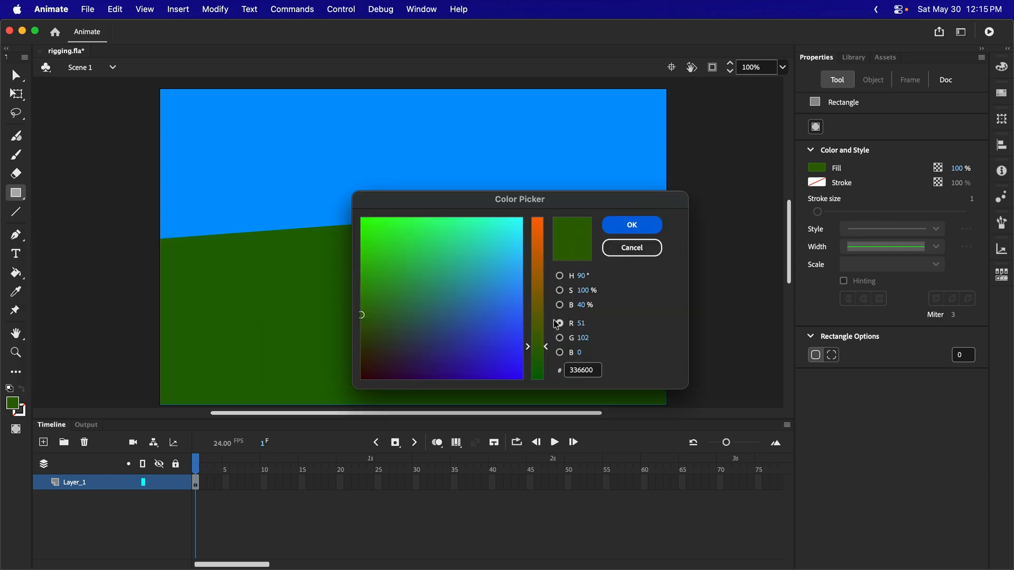
pyautogui.click(559, 305)
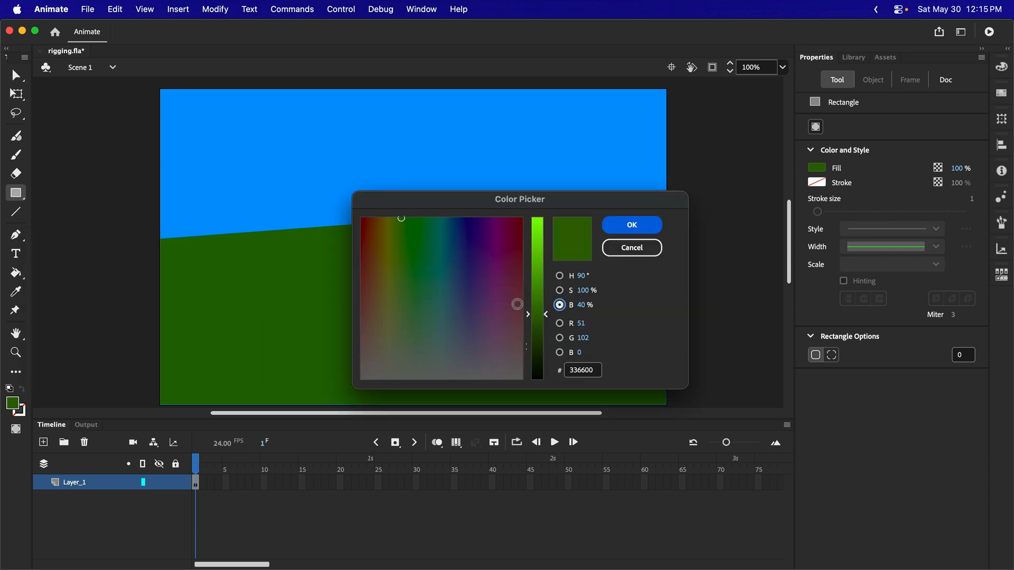
pyautogui.click(560, 276)
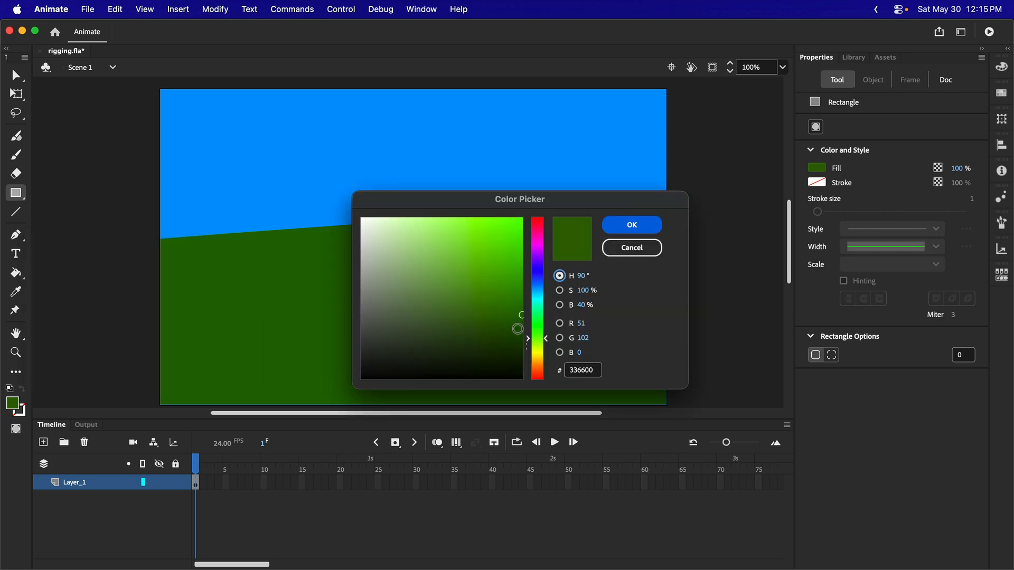
pyautogui.click(521, 331)
pyautogui.moveTo(522, 331); pyautogui.dragTo(522, 334)
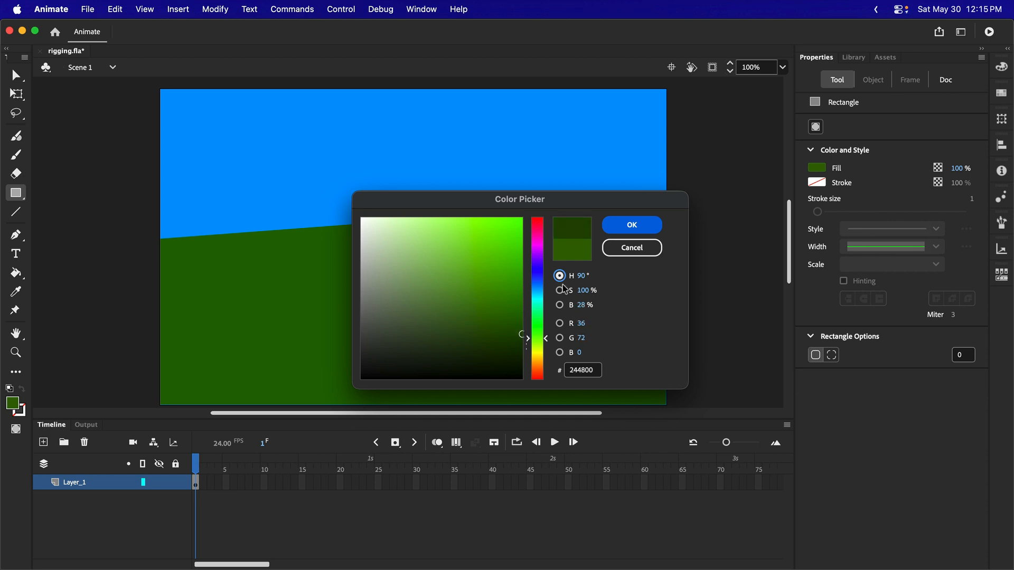
pyautogui.click(633, 224)
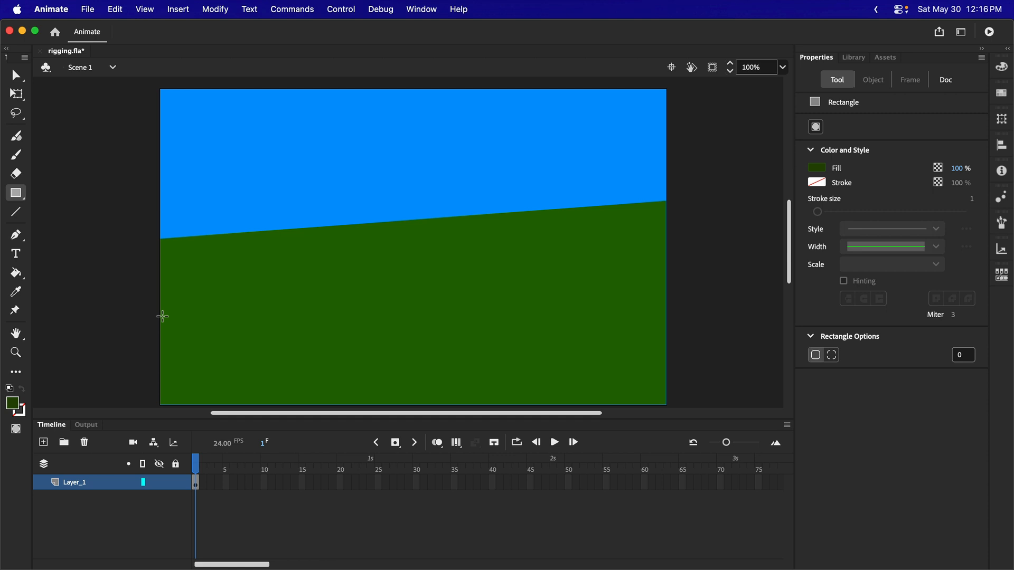
pyautogui.moveTo(158, 322); pyautogui.dragTo(665, 407)
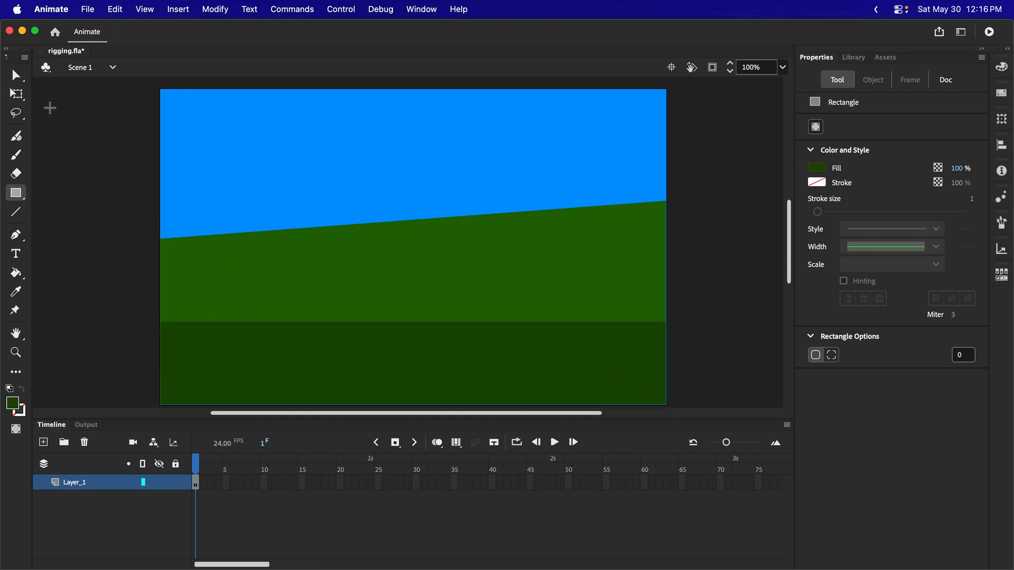
# Use the Subselection Tool to raise the darker green rectangle's upper-left corner slightly above its original height.
pyautogui.click(16, 77)
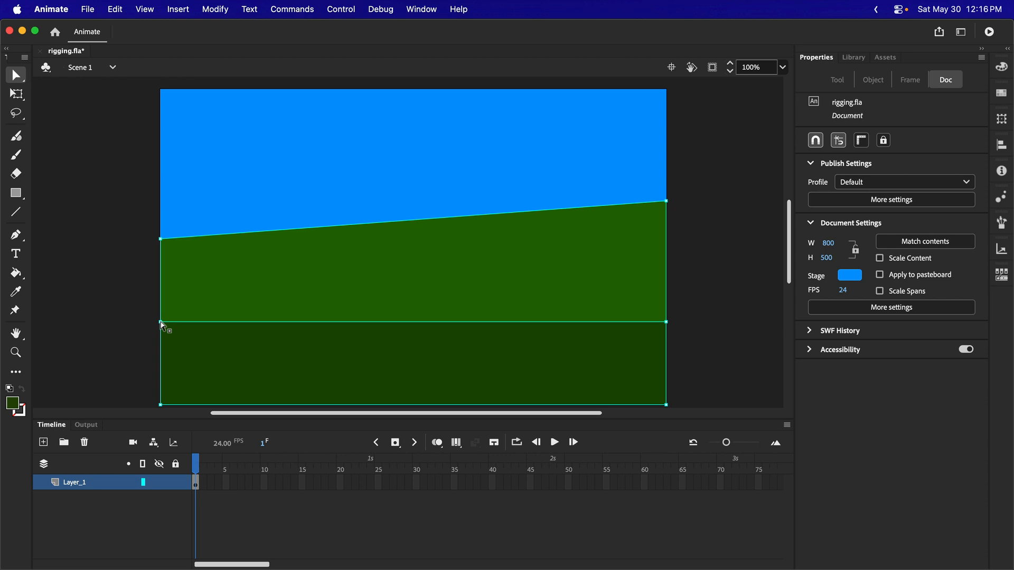
pyautogui.hotkey('shift', 'Down')
pyautogui.hotkey('shift', 'Down')
pyautogui.hotkey('shift', 'Down')
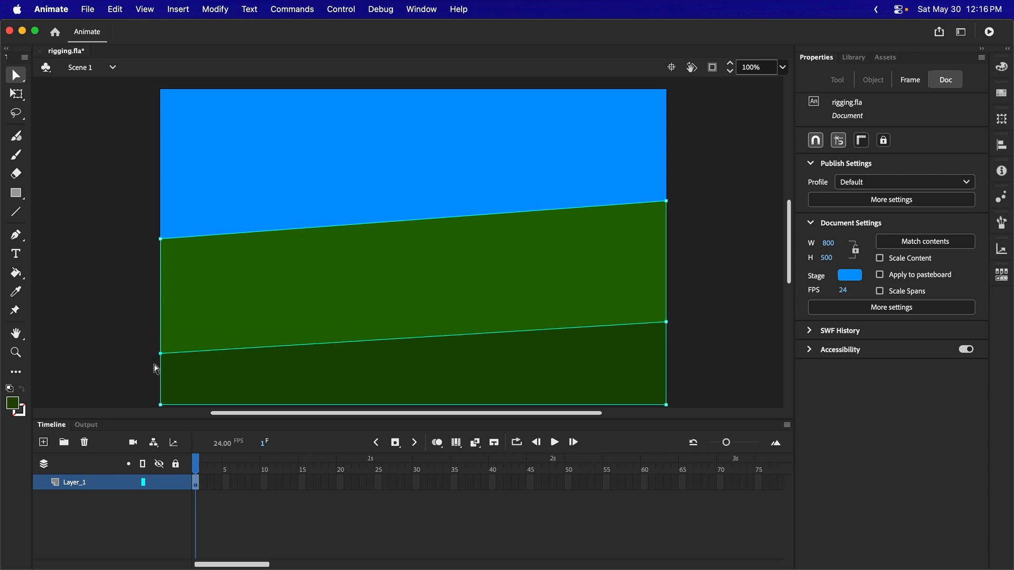
pyautogui.hotkey('shift', 'Up')
pyautogui.hotkey('shift', 'Up')
pyautogui.hotkey('shift', 'Up')
pyautogui.hotkey('shift', 'Up')
pyautogui.hotkey('shift', 'Up')
pyautogui.hotkey('shift', 'Up')
pyautogui.hotkey('shift', 'Up')
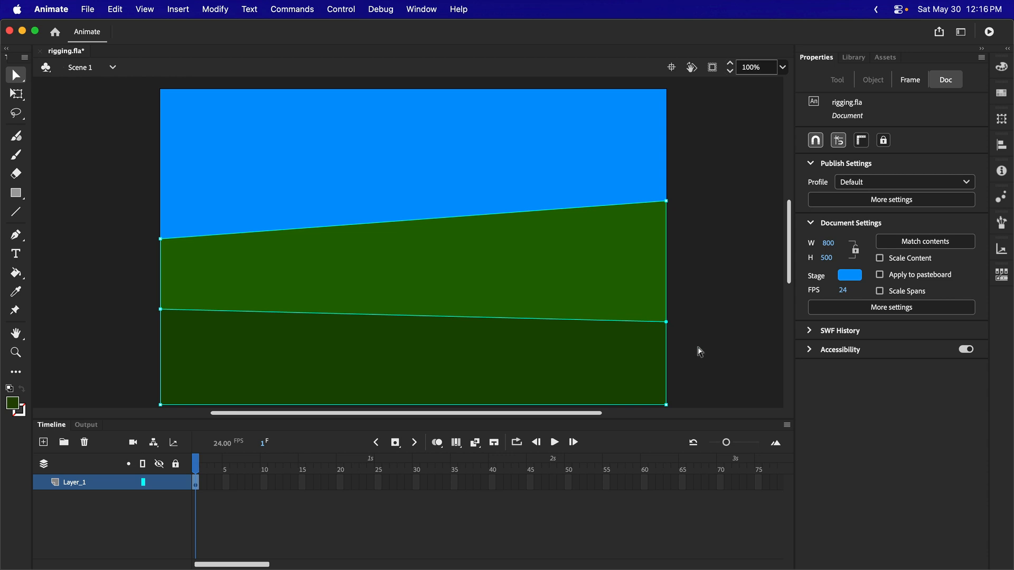
# Lower the darker green rectangle's upper-right corner slightly so its top edge slopes down to the right.
pyautogui.hotkey('shift', 'Down')
pyautogui.hotkey('shift', 'Down')
pyautogui.hotkey('shift', 'Down')
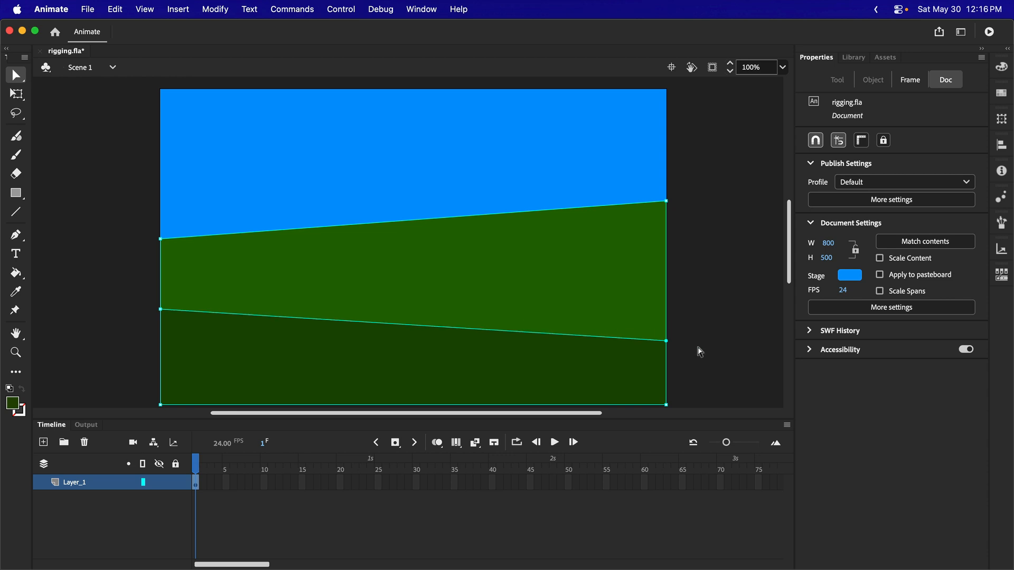
# Lower the darker green shape's upper-right corner a little further and deselect it.
pyautogui.hotkey('shift', 'Down')
pyautogui.hotkey('shift', 'Down')
pyautogui.hotkey('shift', 'Up')
pyautogui.click(700, 353)
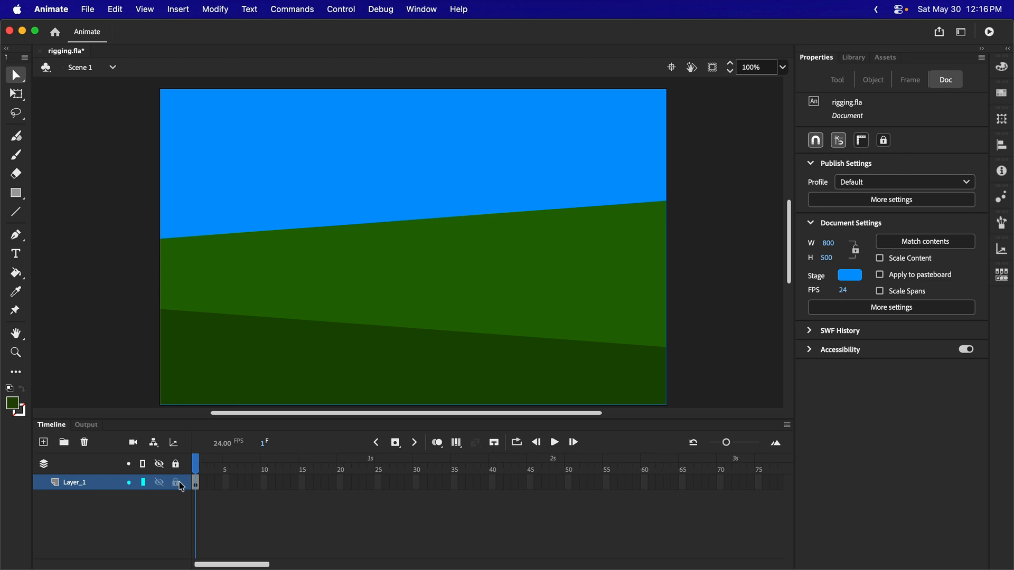
# Lock the background layer and rename it BG.
pyautogui.click(89, 489)
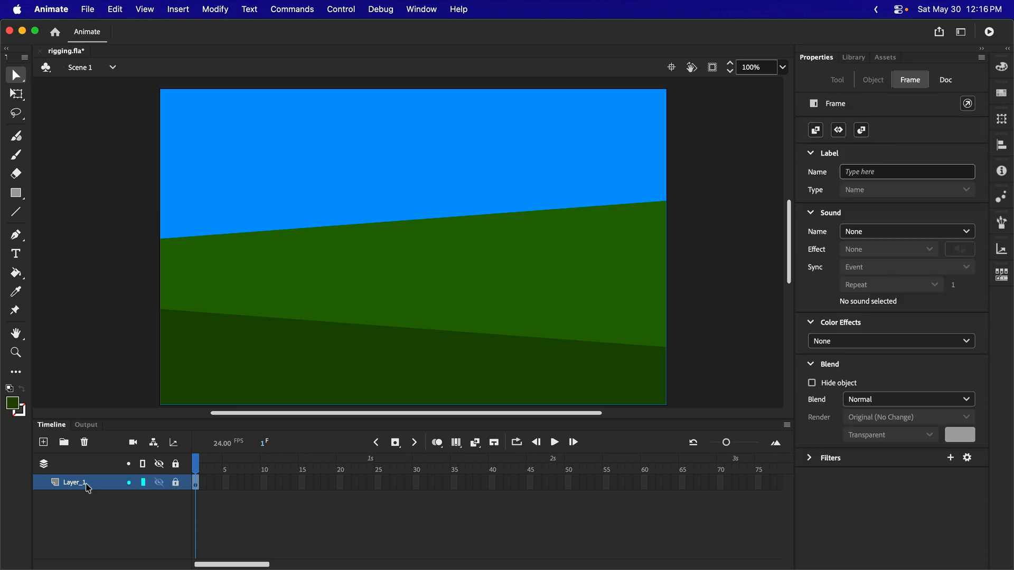
pyautogui.doubleClick(89, 487)
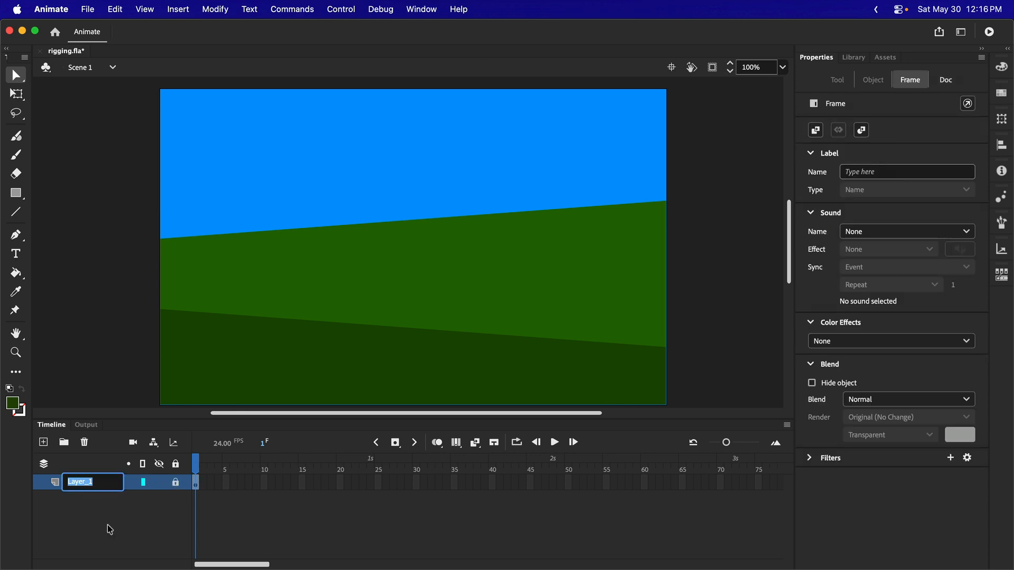
pyautogui.write('BG')
pyautogui.click(100, 536)
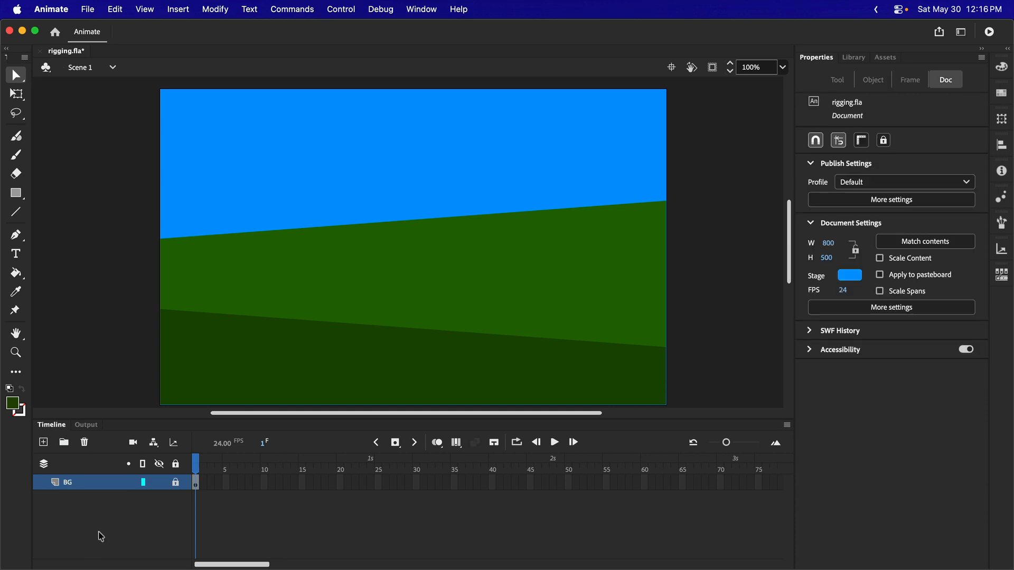
# Add a new layer above BG, name it Coffee Girl and accept the adjusted layer name.
pyautogui.click(43, 444)
pyautogui.doubleClick(74, 483)
pyautogui.write('C')
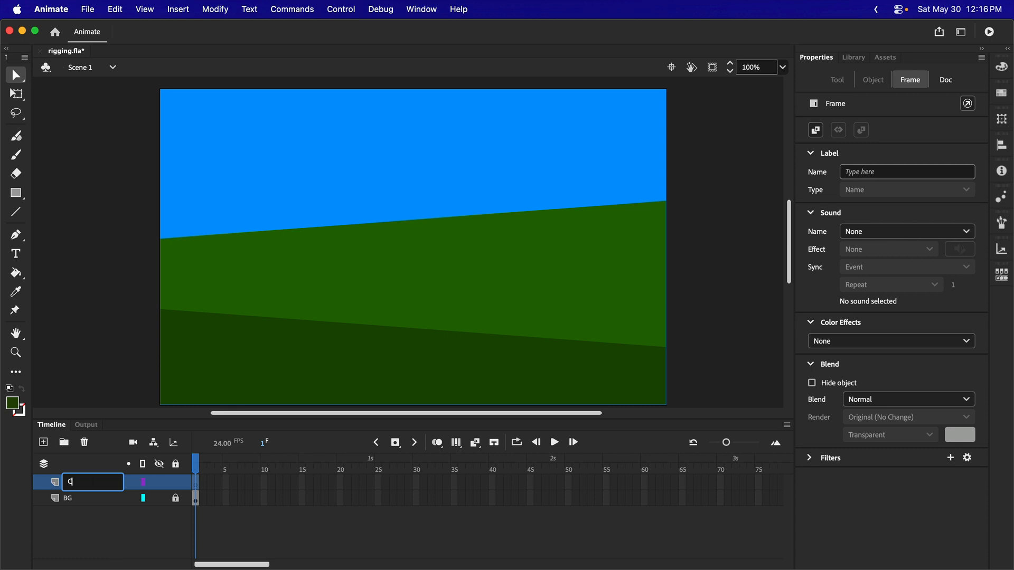
pyautogui.write('offee Gl')
pyautogui.write('rl')
pyautogui.click(117, 532)
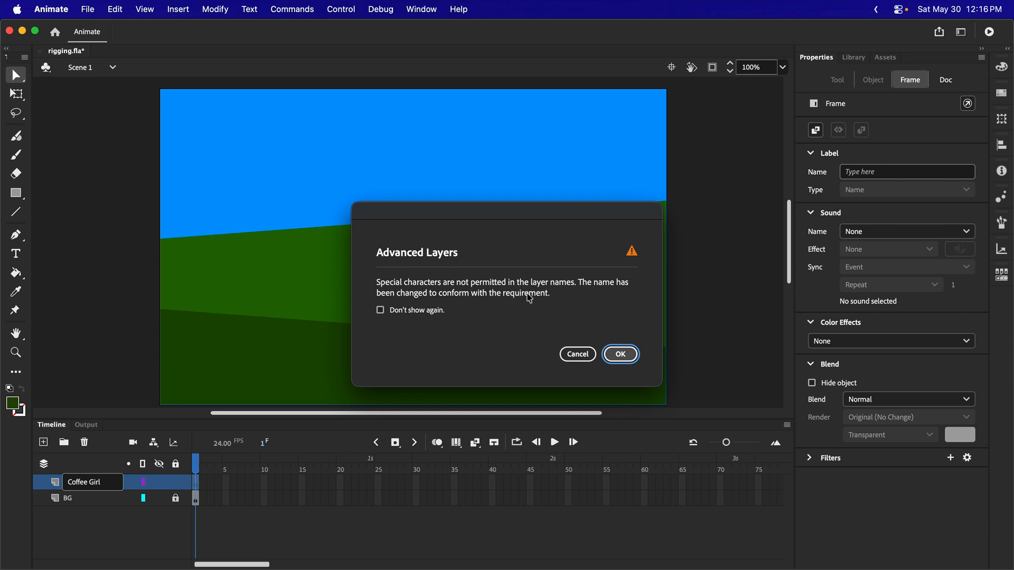
pyautogui.click(621, 355)
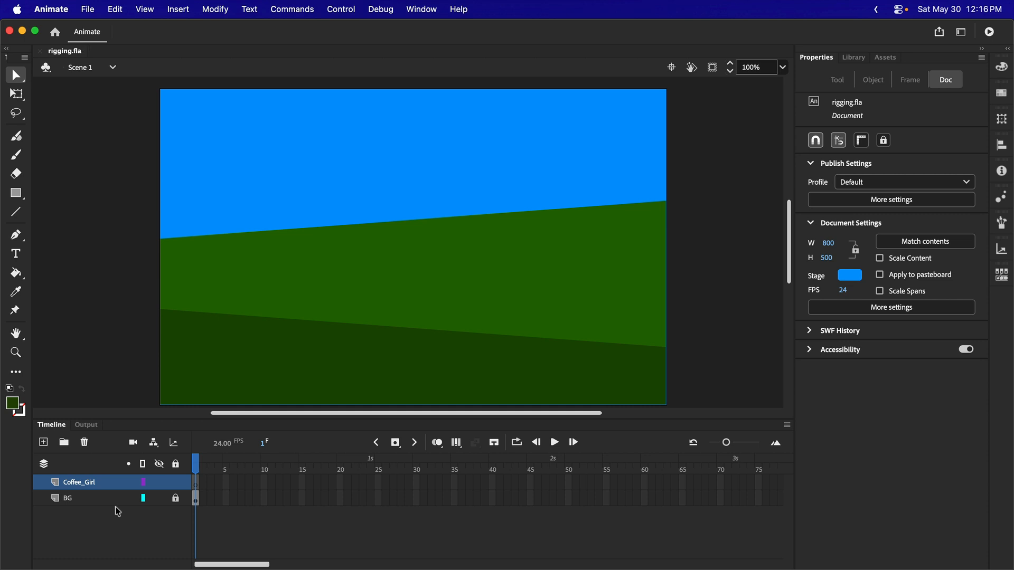
# Preview the Coffee Girl image in Finder and import it onto the stage in frame 1 of the Coffee_Girl layer.
pyautogui.click(196, 484)
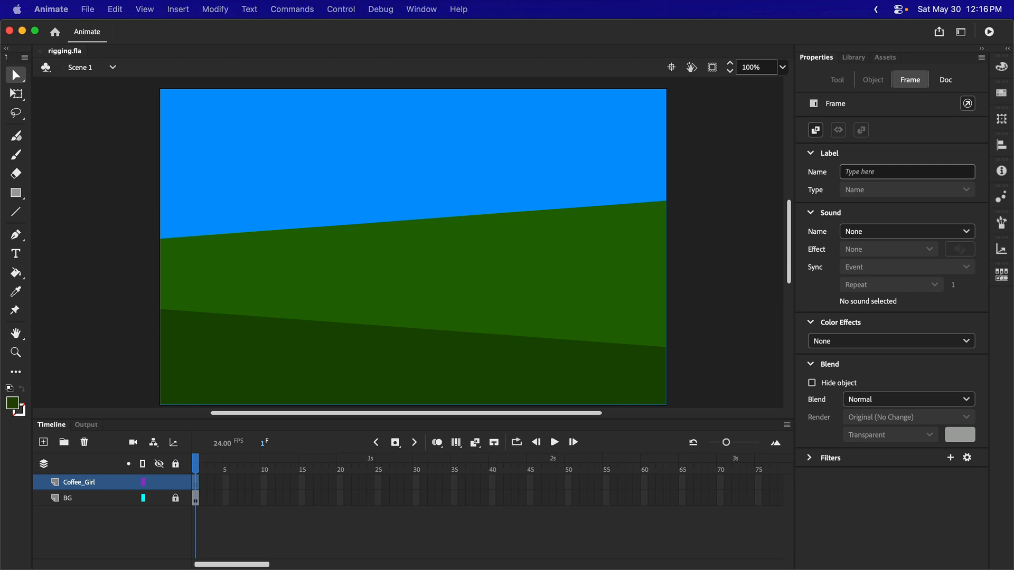
pyautogui.press('space')
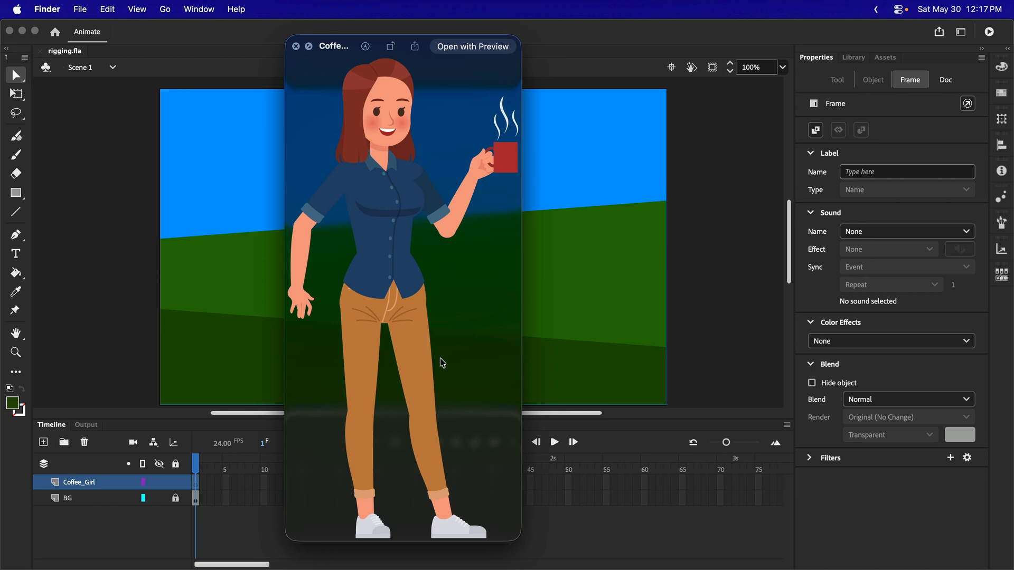
pyautogui.click(297, 48)
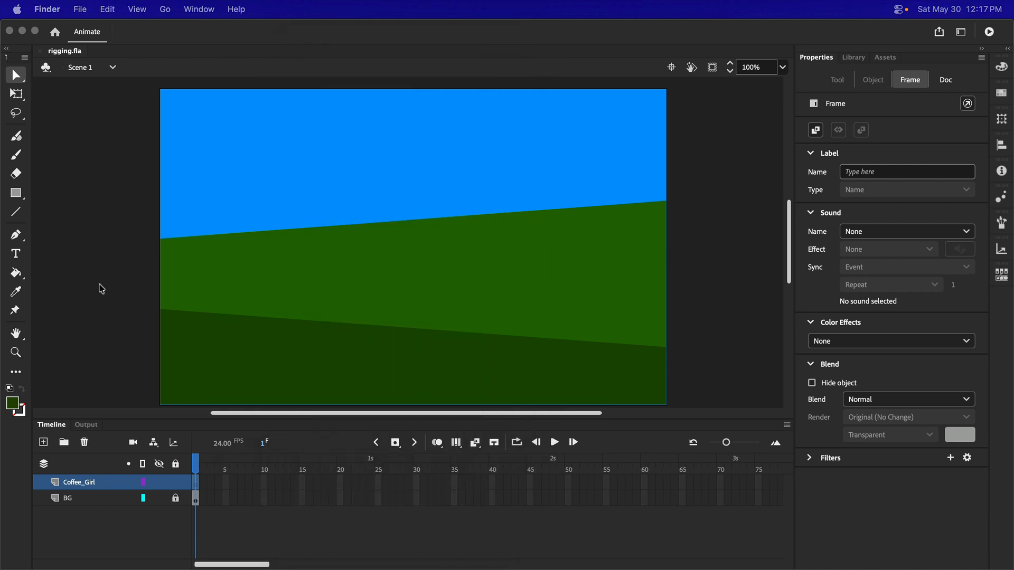
pyautogui.moveTo(469, 220); pyautogui.dragTo(394, 281)
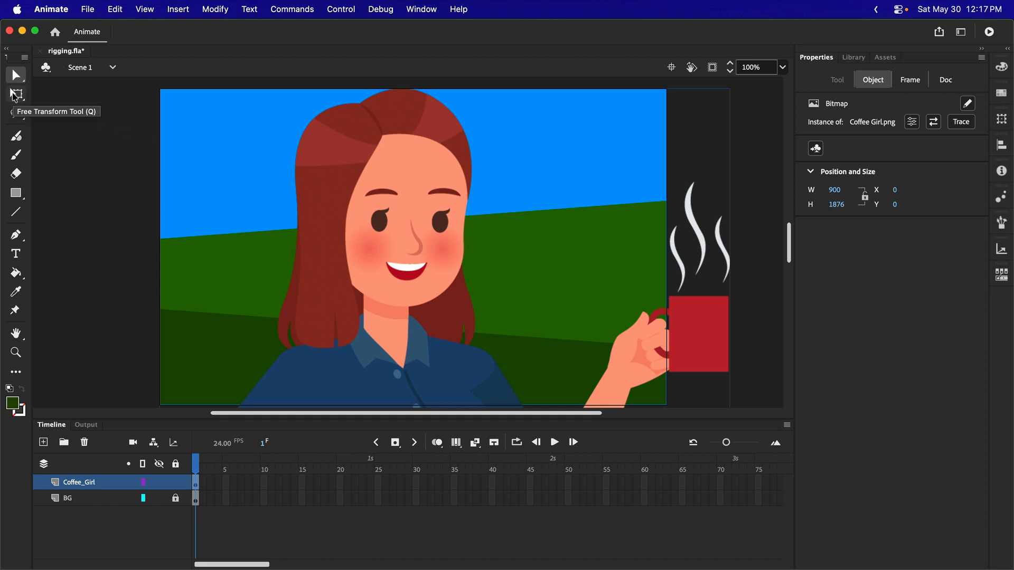
# Scale the Coffee Girl bitmap with Free Transform to about 476 x 992 and move it to about X 81, Y 73.
pyautogui.click(14, 95)
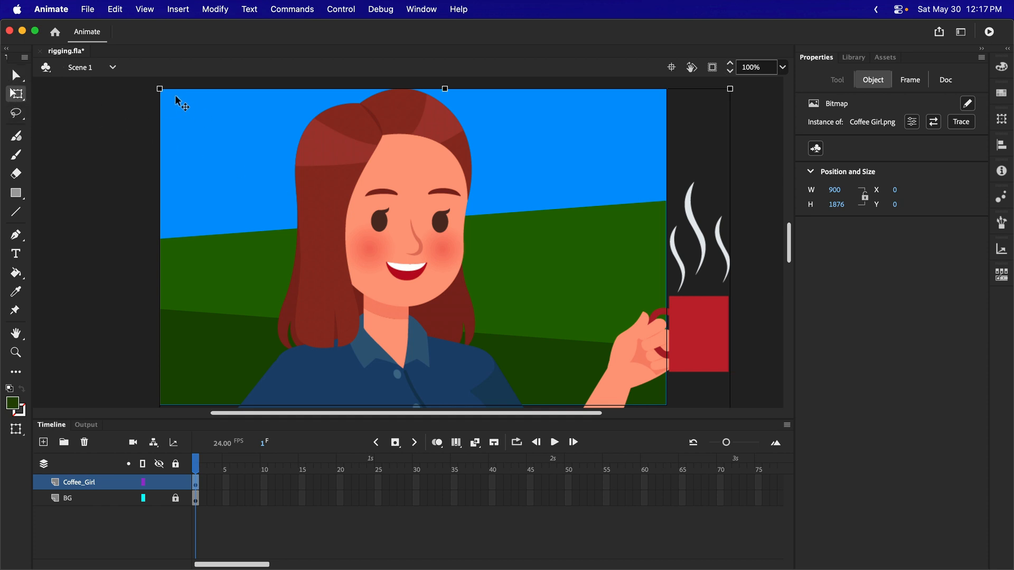
pyautogui.moveTo(160, 89); pyautogui.dragTo(291, 244)
pyautogui.moveTo(426, 380); pyautogui.dragTo(347, 153)
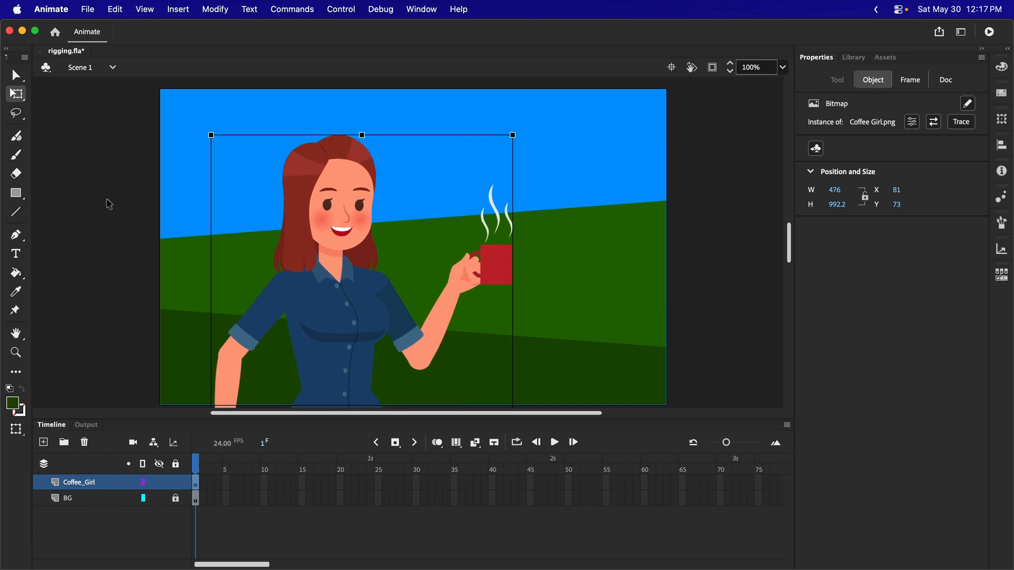
pyautogui.click(15, 75)
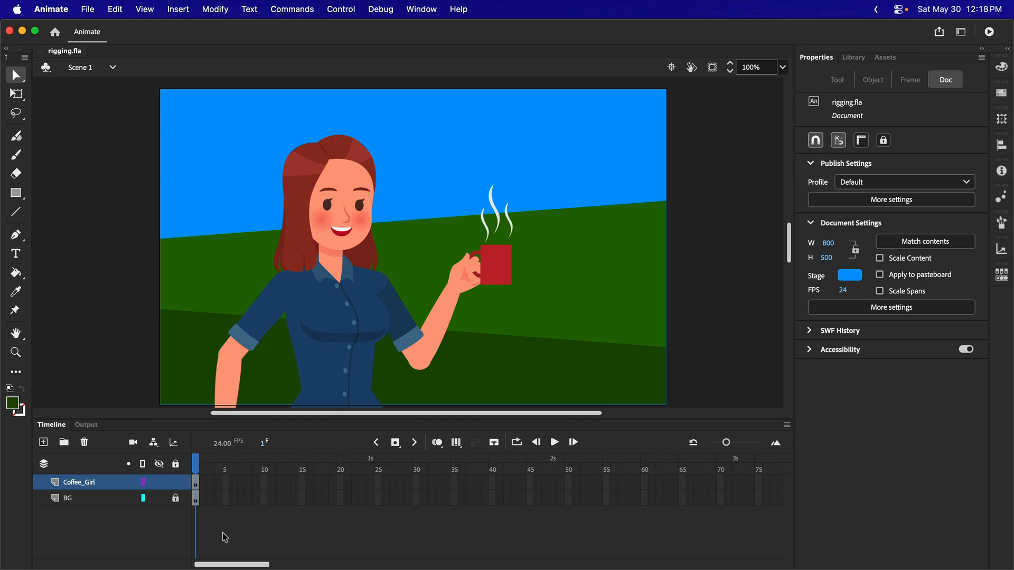
pyautogui.click(16, 373)
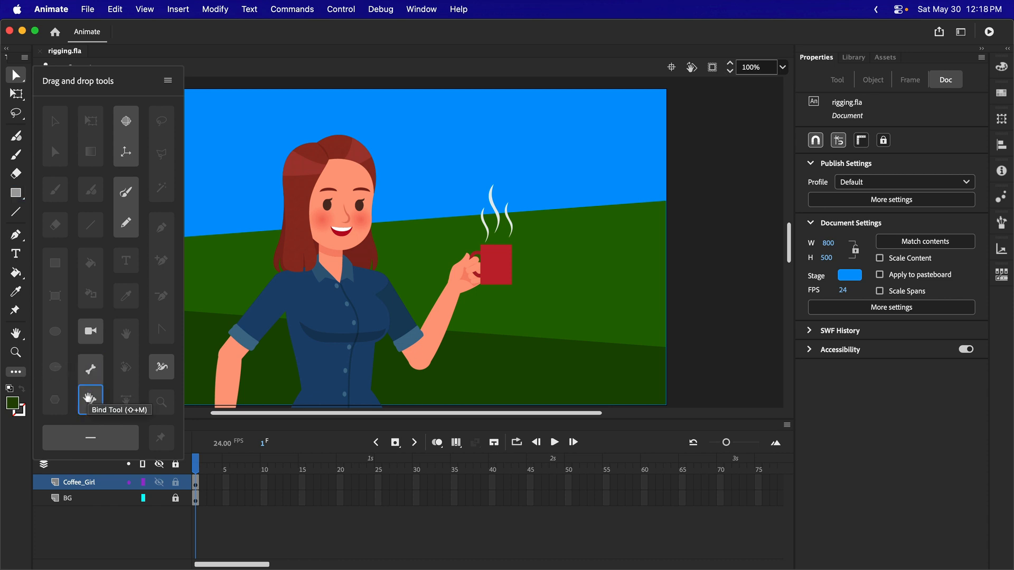
pyautogui.moveTo(89, 398); pyautogui.dragTo(12, 465)
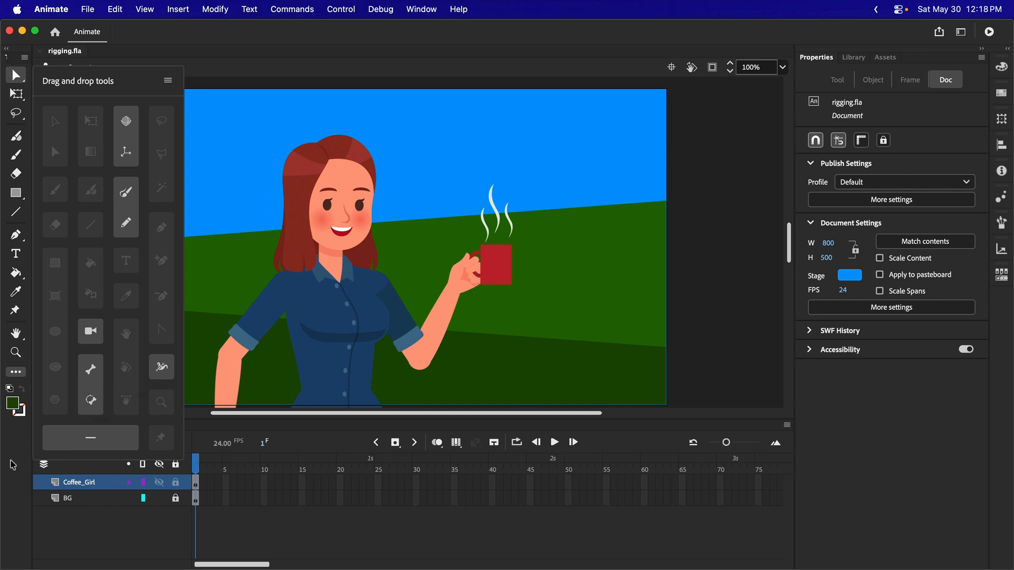
pyautogui.click(203, 68)
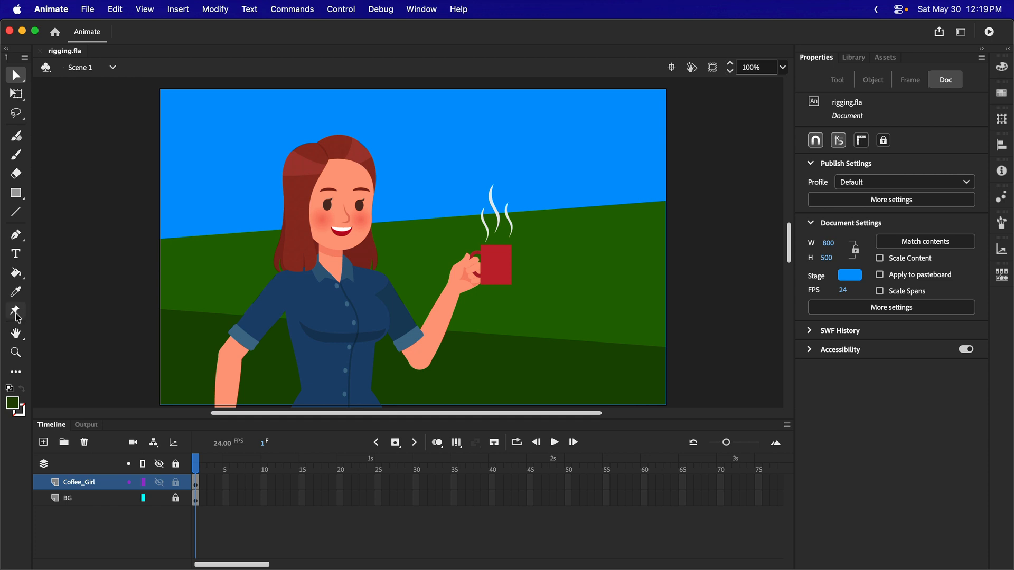
# Activate the Asset Warp tool with Envelope turned off and Create bones turned on.
pyautogui.click(15, 312)
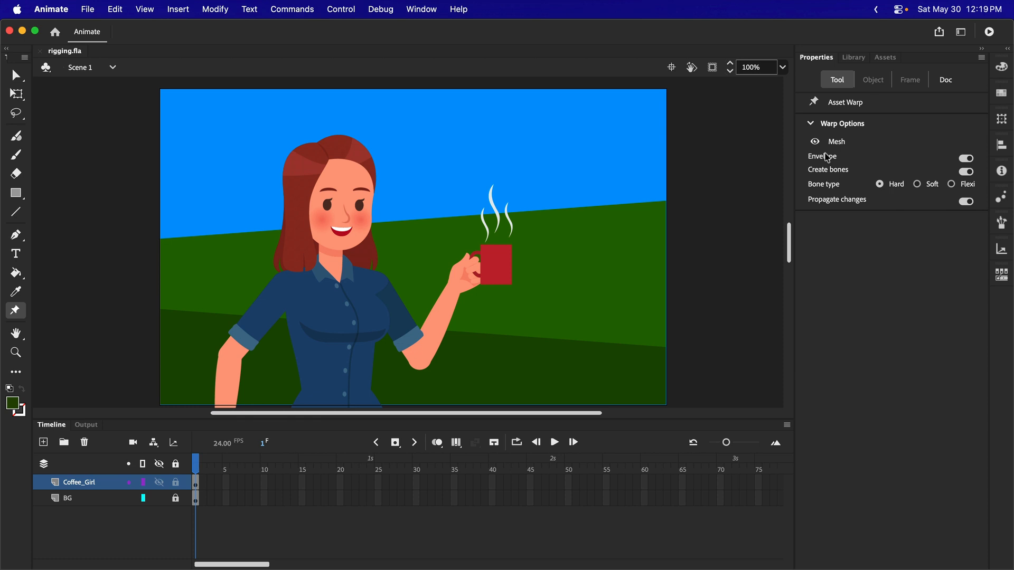
pyautogui.click(967, 160)
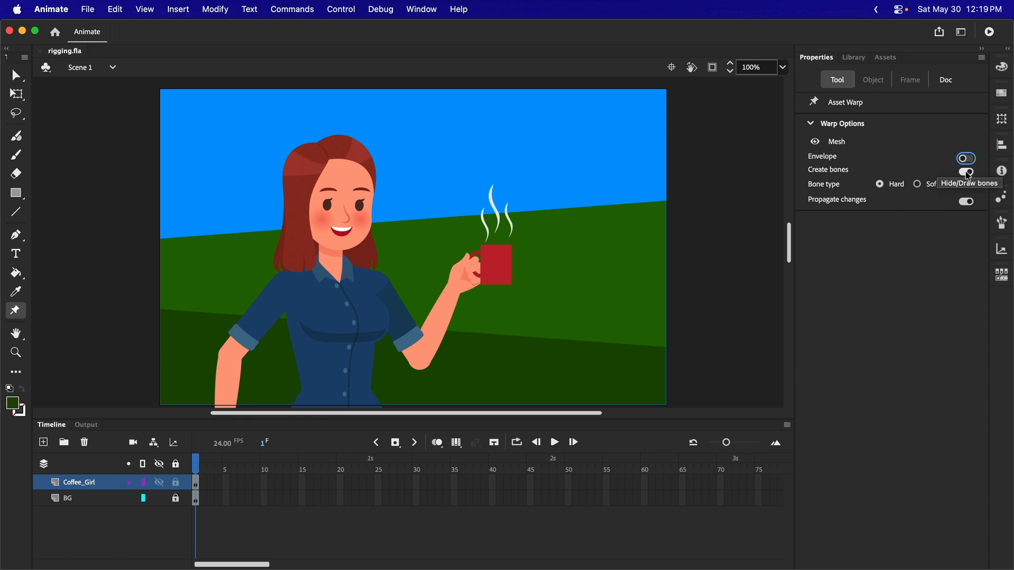
pyautogui.click(966, 172)
pyautogui.click(966, 172)
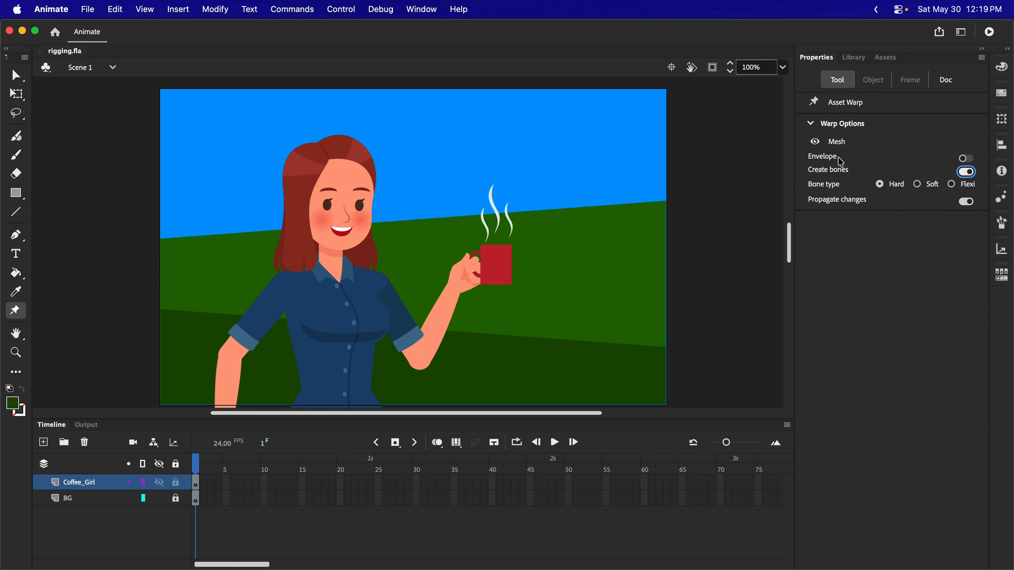
pyautogui.click(966, 171)
# Rig the character's mug-holding arm with hard-bone warp joints at the upper chest, shoulder, elbow, wrist and mug.
pyautogui.click(784, 67)
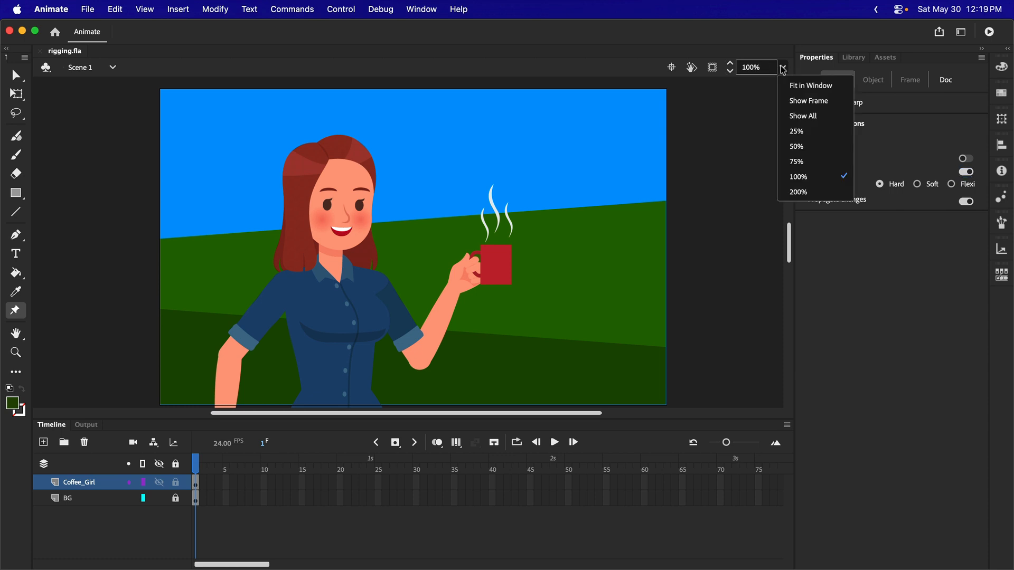
pyautogui.click(814, 165)
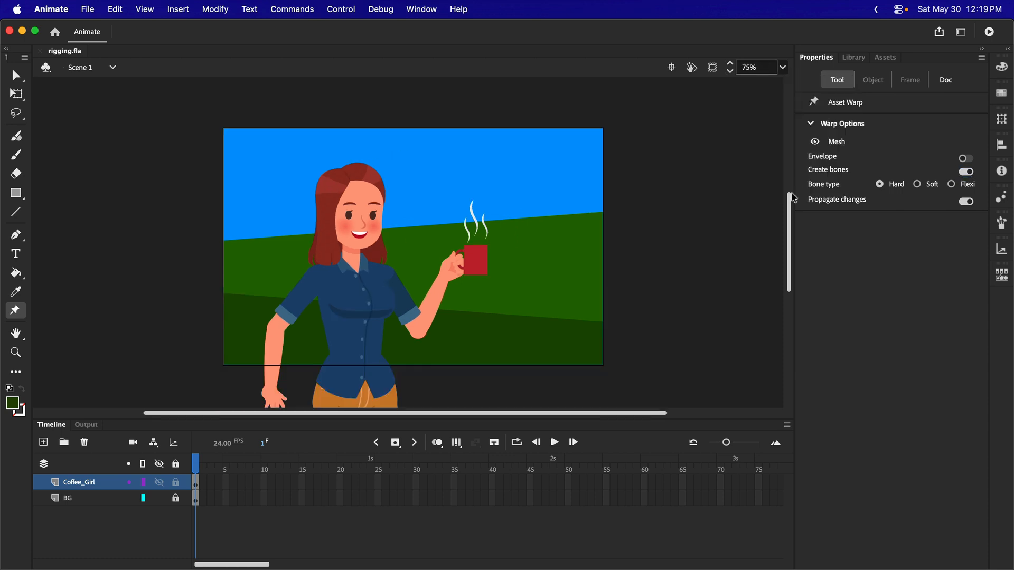
pyautogui.scroll(-3, 790, 249)
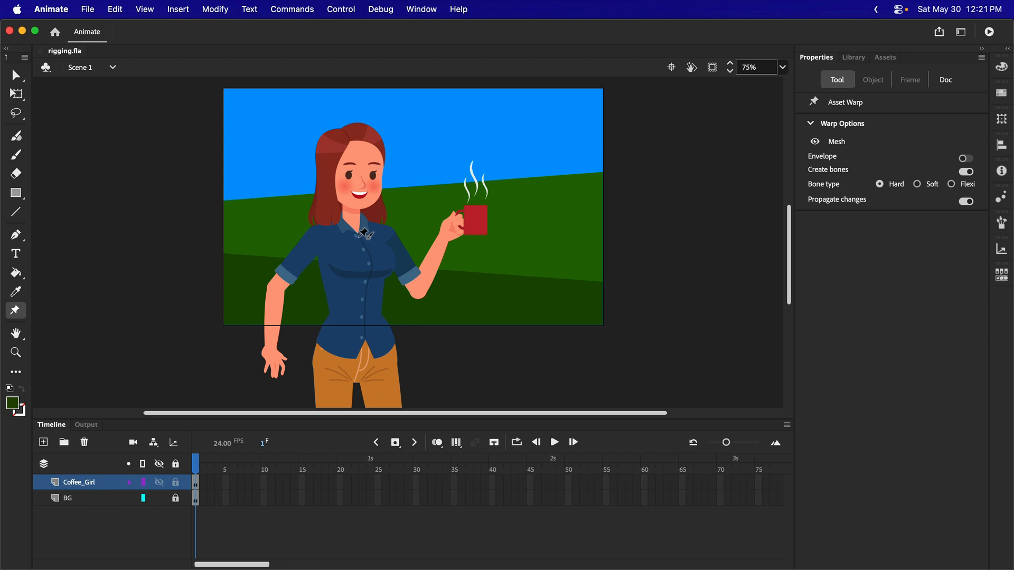
pyautogui.click(364, 232)
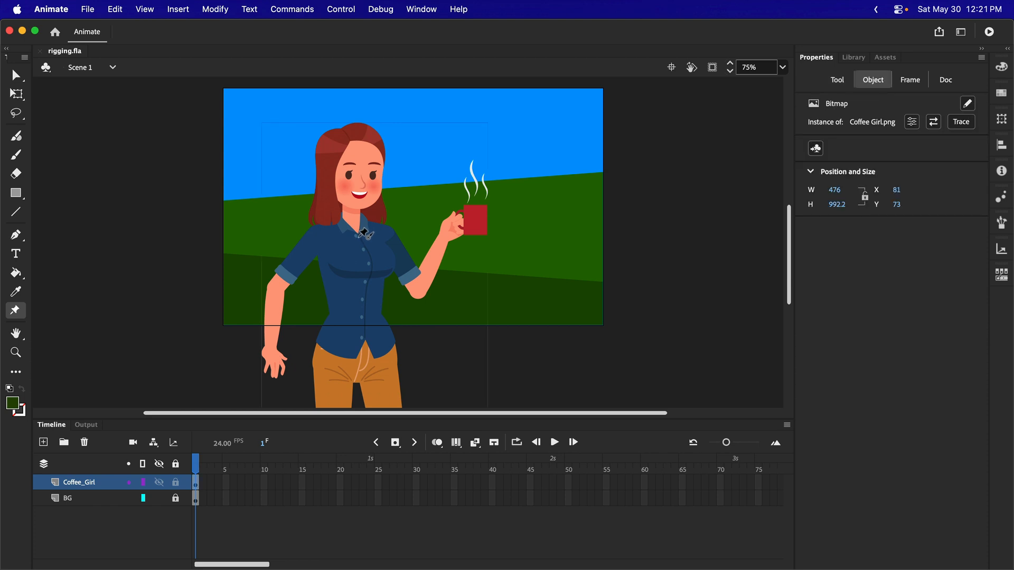
pyautogui.click(359, 237)
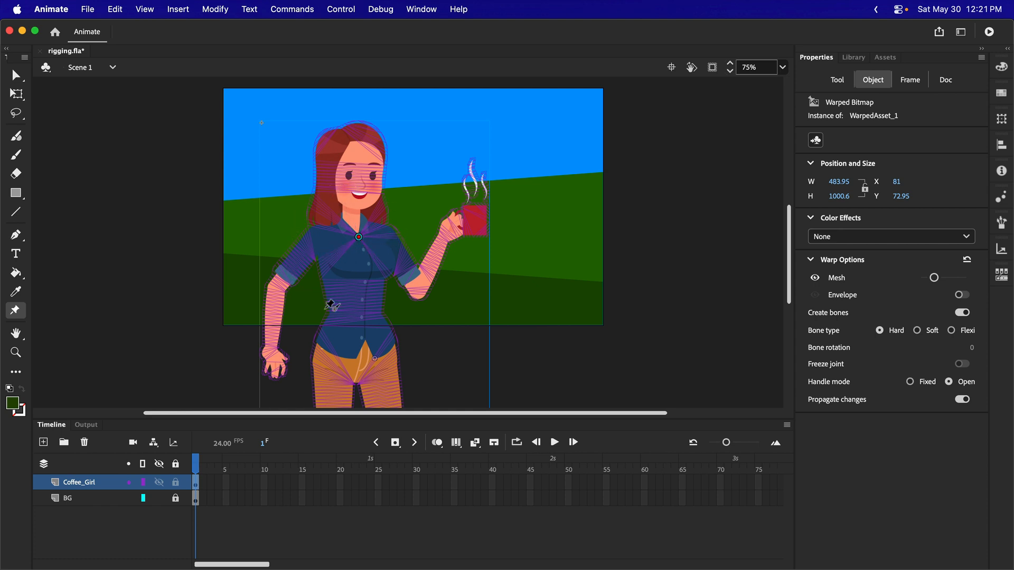
pyautogui.click(388, 231)
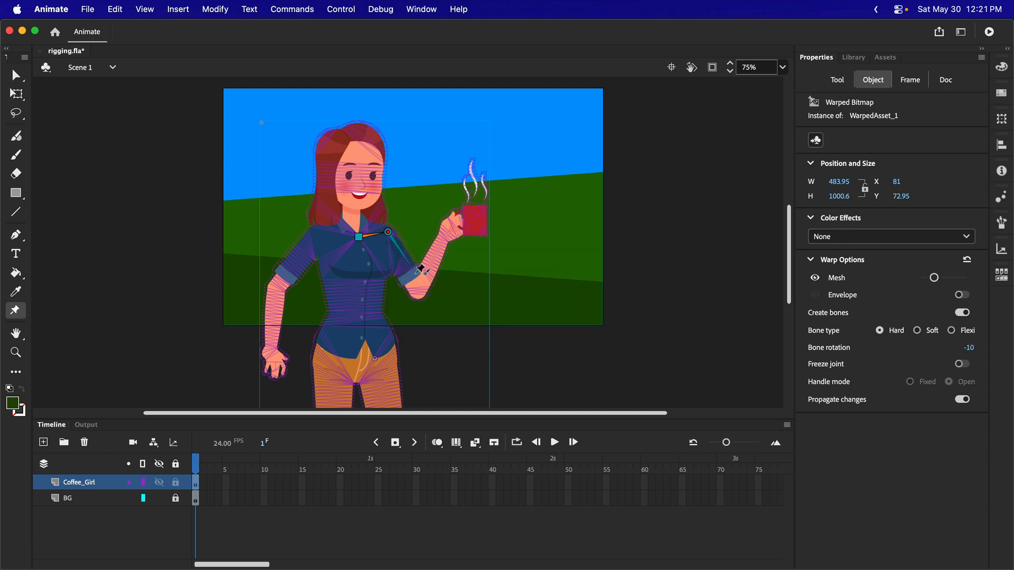
pyautogui.click(419, 290)
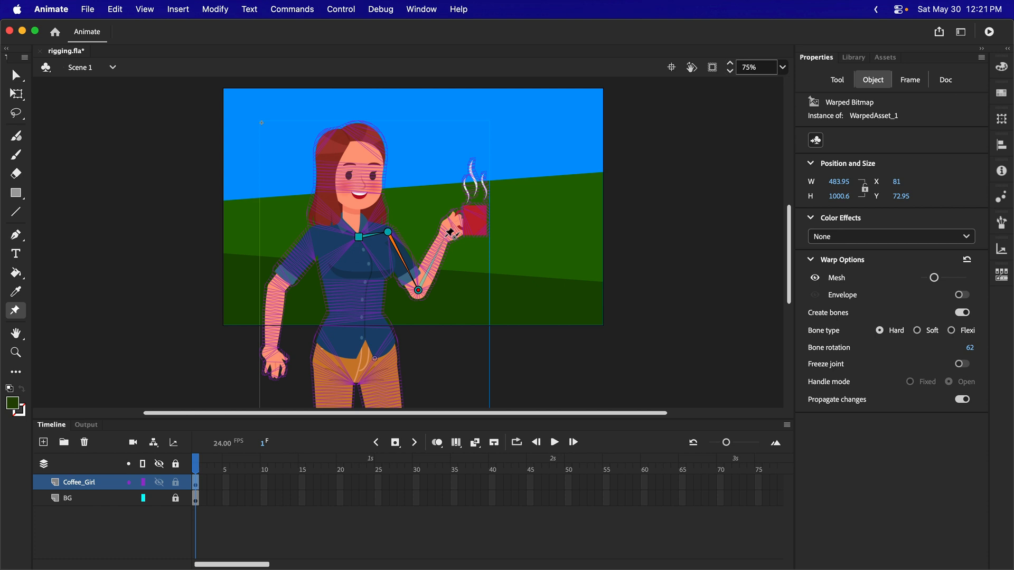
pyautogui.click(446, 238)
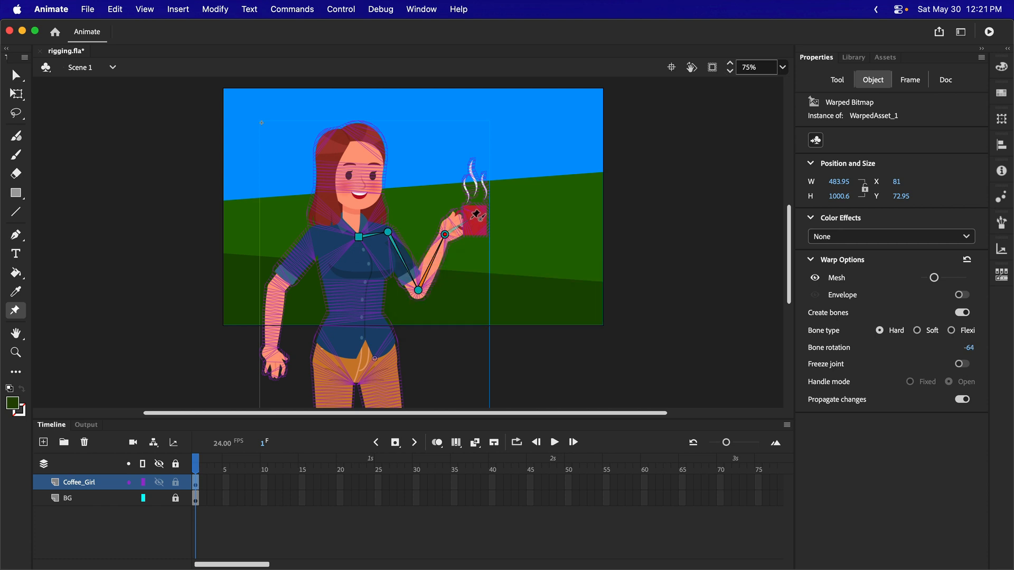
pyautogui.click(472, 218)
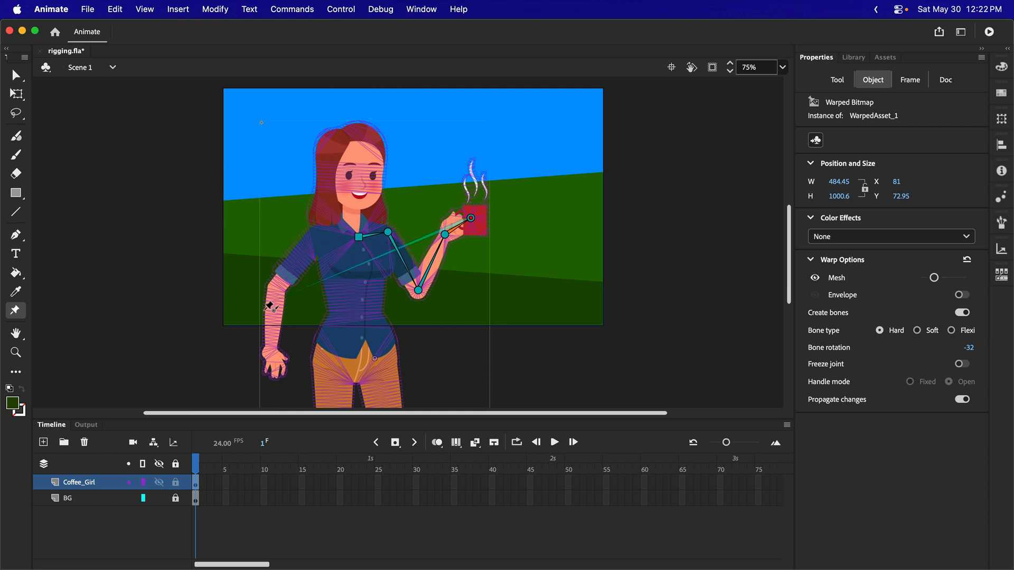
# Branch from the upper-chest joint and add warp joints at the empty-handed arm's shoulder, elbow and wrist.
pyautogui.click(359, 237)
pyautogui.click(317, 234)
pyautogui.click(275, 288)
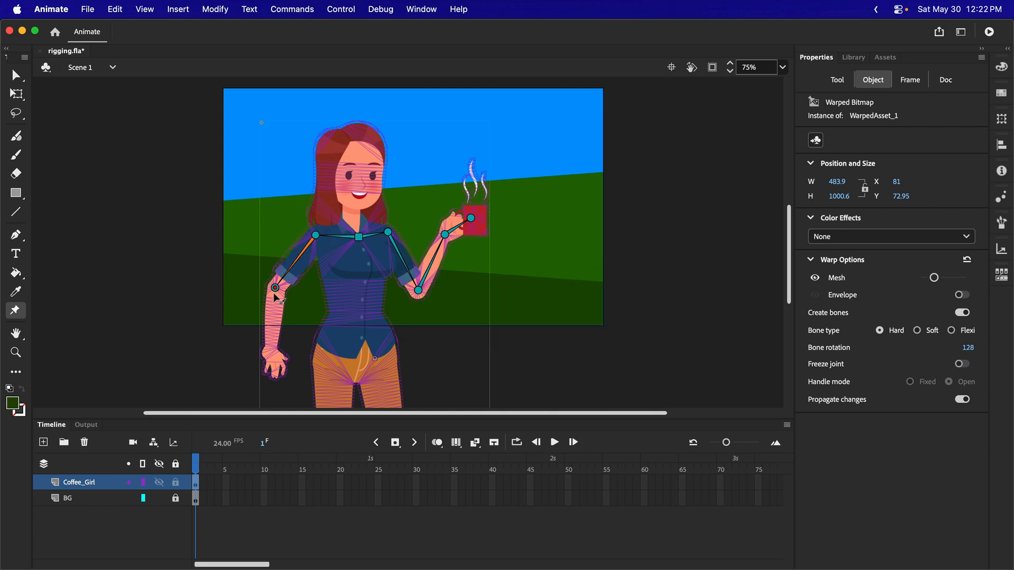
pyautogui.click(271, 353)
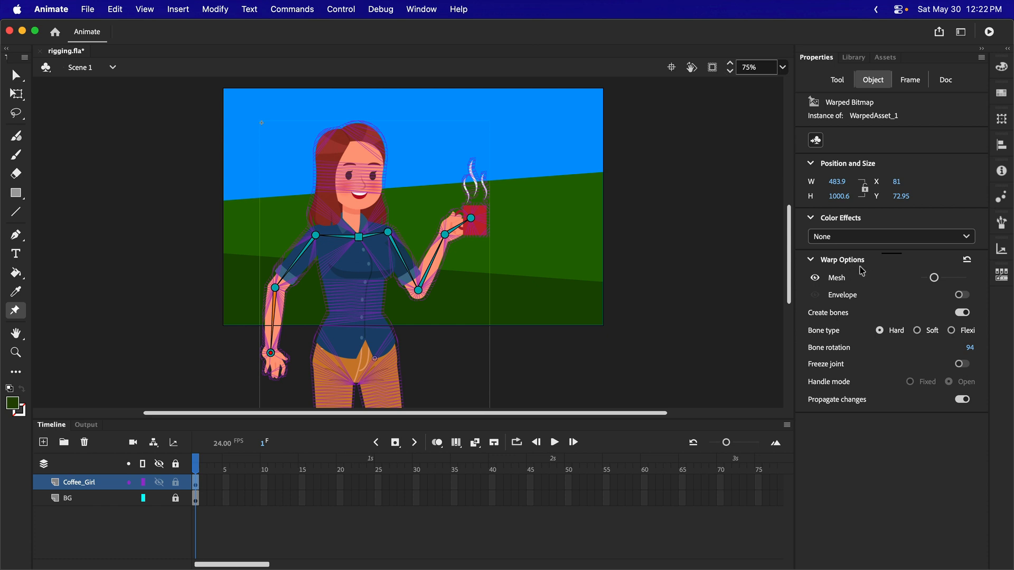
# Hide the warp mesh and turn on the envelope for the character.
pyautogui.click(815, 277)
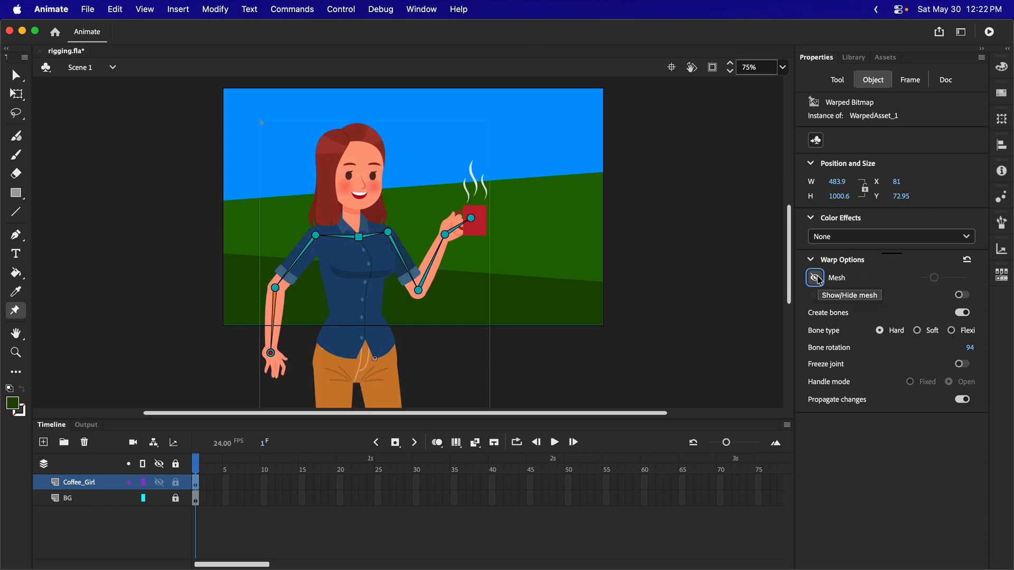
pyautogui.click(817, 277)
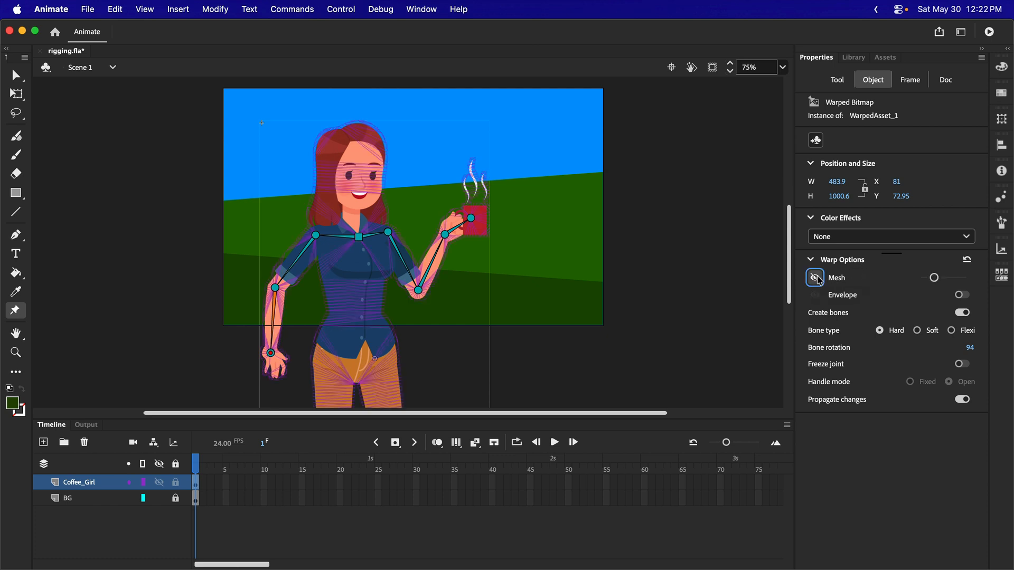
pyautogui.click(817, 277)
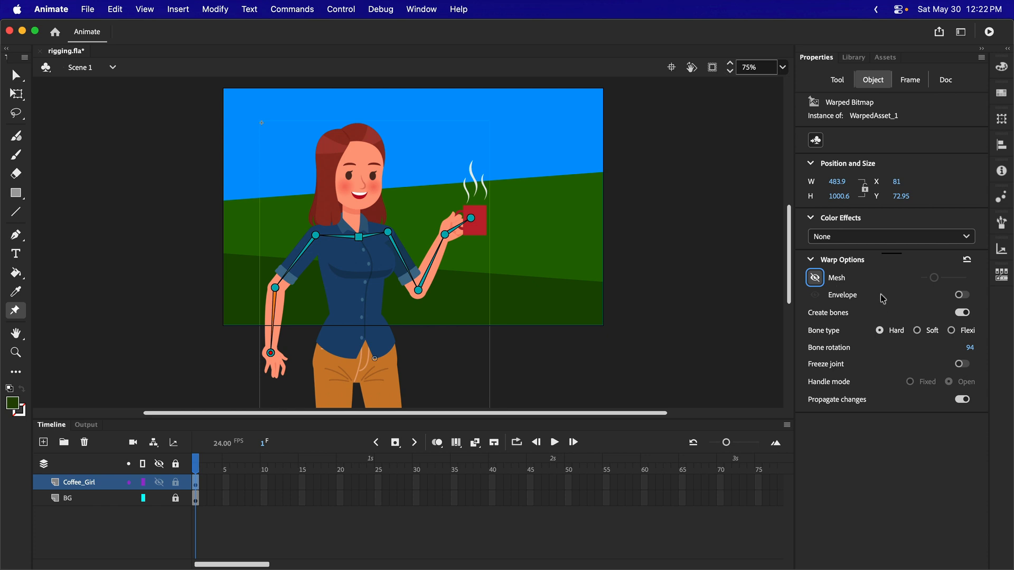
pyautogui.click(962, 296)
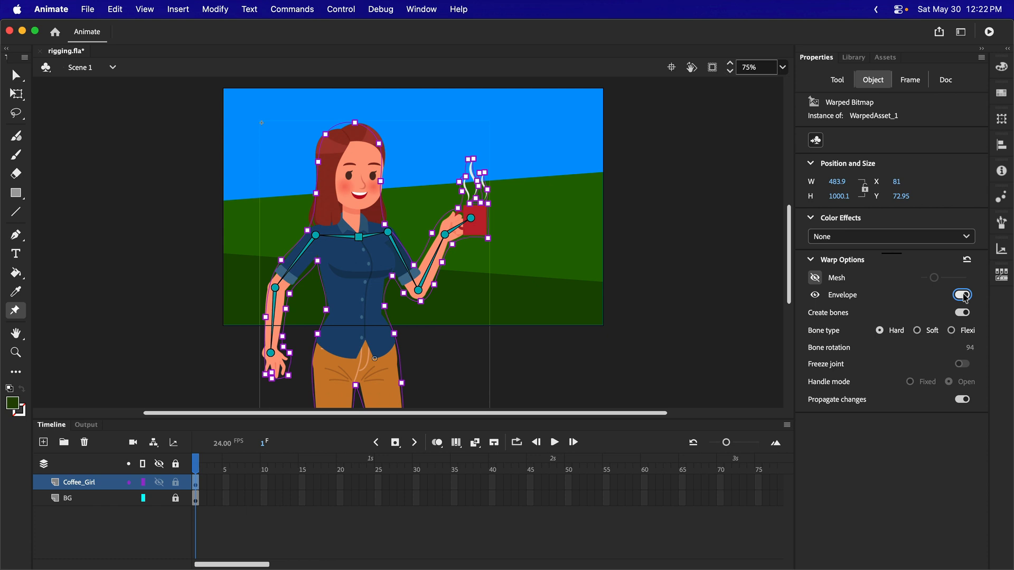
# Turn off the character's envelope, accept reverting its changes, and save the document.
pyautogui.click(962, 295)
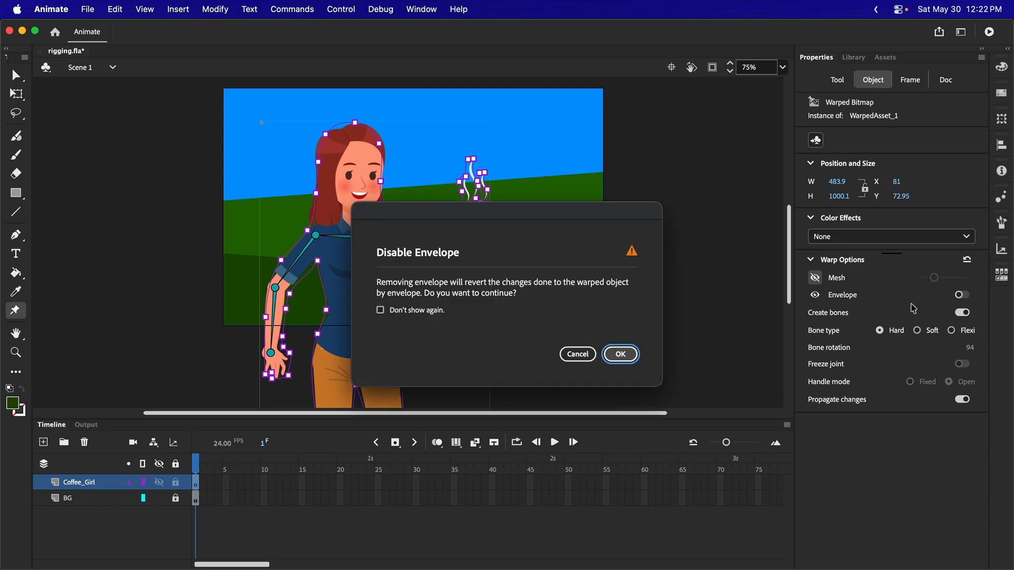
pyautogui.click(619, 356)
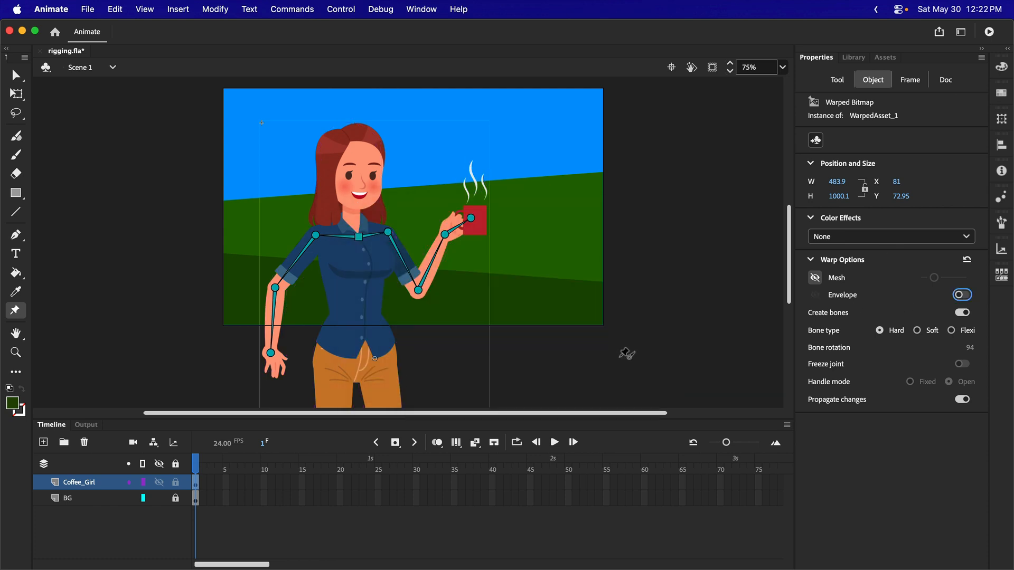
pyautogui.press('super+s')
# Try rotating the mug-holding arm's forearm bone to -134 and undo the rotation.
pyautogui.click(437, 261)
pyautogui.moveTo(973, 353); pyautogui.dragTo(931, 355)
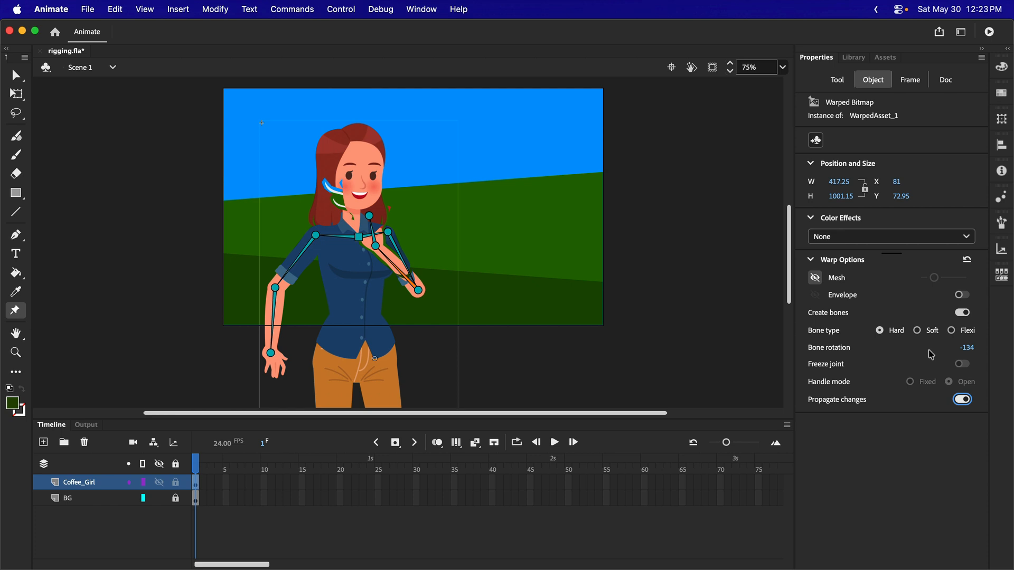
pyautogui.press('super+z')
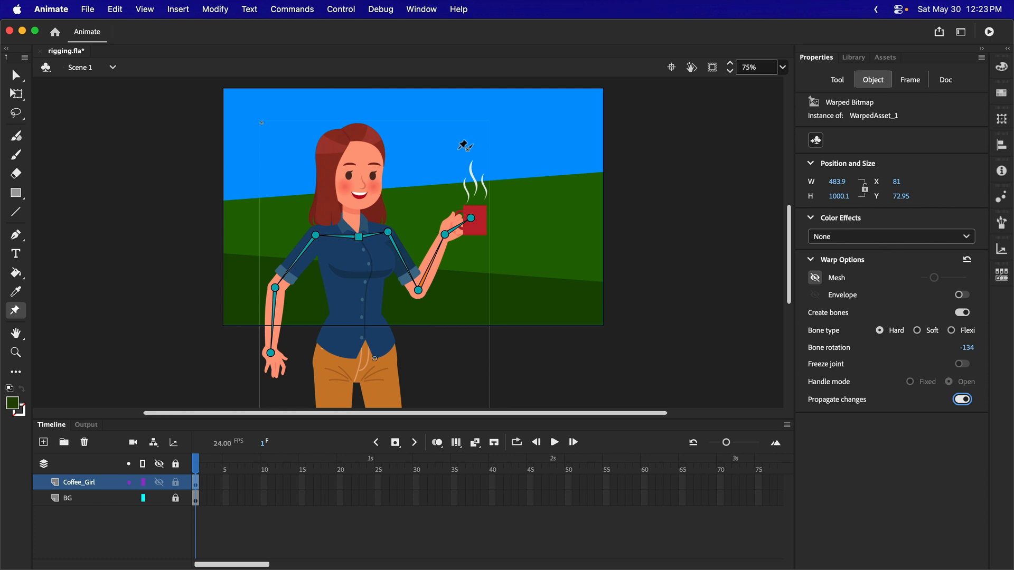
# Raise the mug-holding wrist joint slightly and extend the rig from the upper chest with joints at the chin and forehead.
pyautogui.moveTo(446, 237)
pyautogui.mouseDown()
pyautogui.moveTo(460, 252)
pyautogui.moveTo(448, 230)
pyautogui.mouseUp()
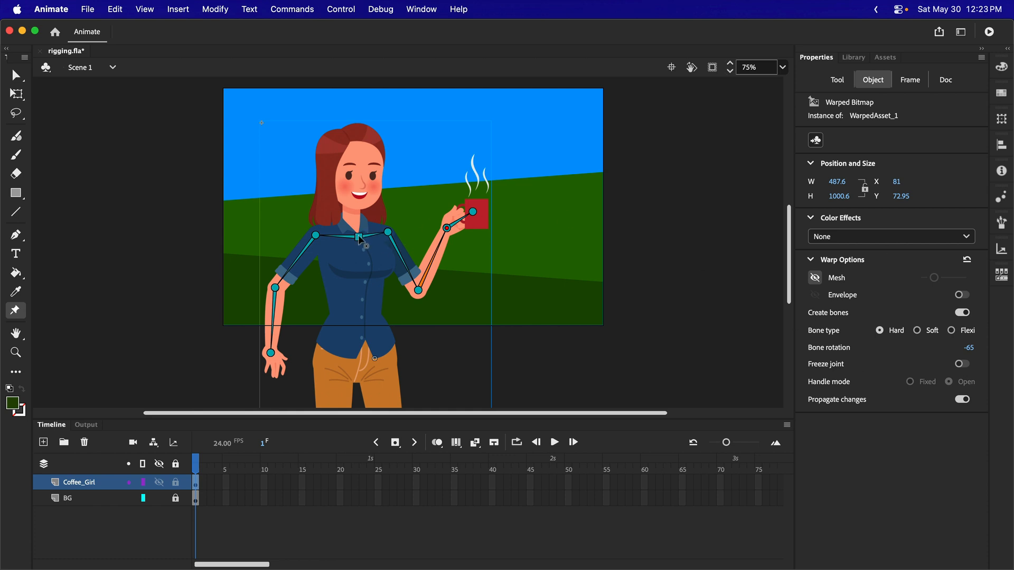
pyautogui.click(355, 200)
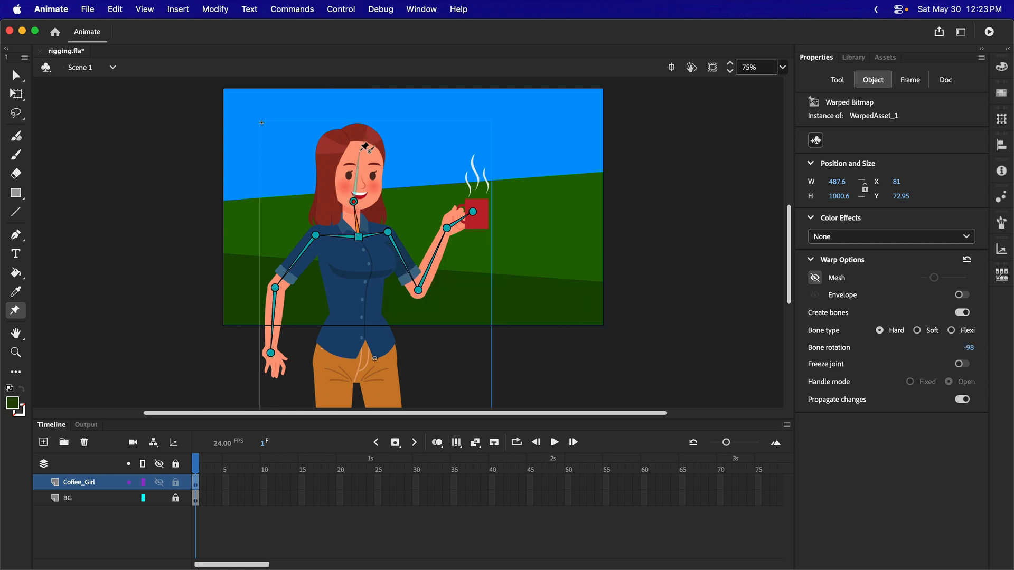
pyautogui.click(358, 151)
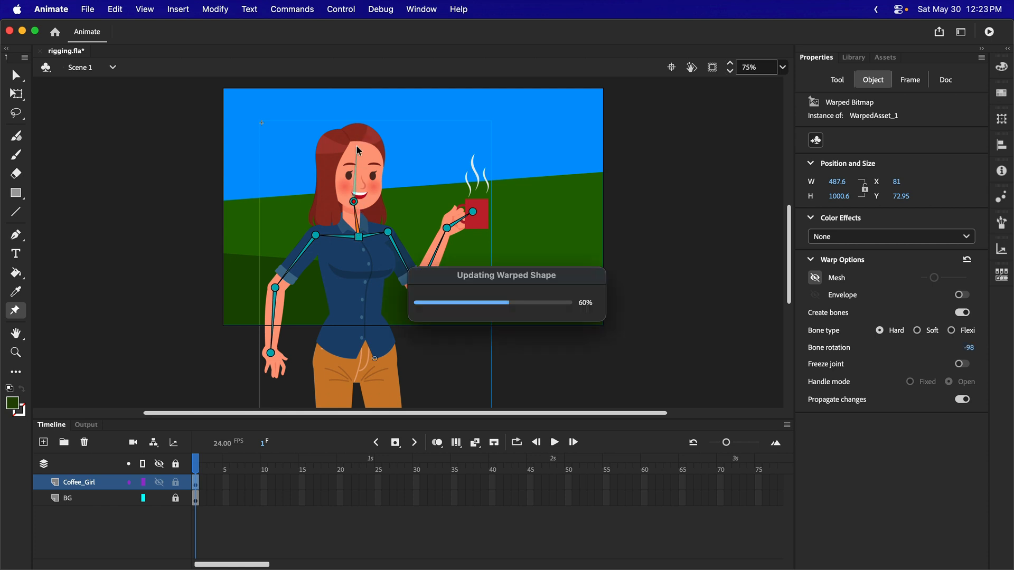
# Branch down from the upper-chest joint with a waist joint and add a joint at each hip from it.
pyautogui.click(359, 237)
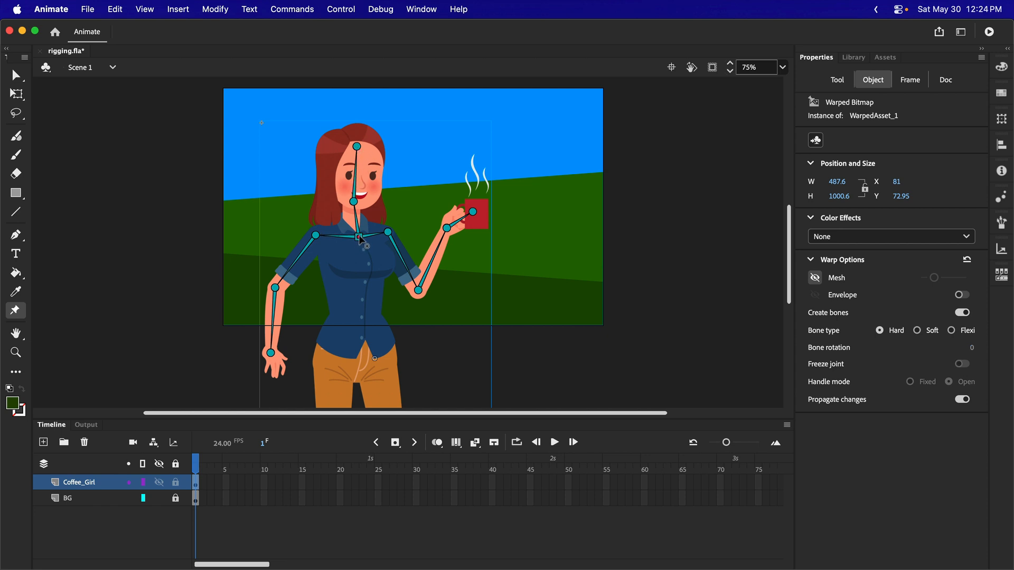
pyautogui.click(358, 324)
pyautogui.click(327, 361)
pyautogui.moveTo(359, 326); pyautogui.dragTo(387, 366)
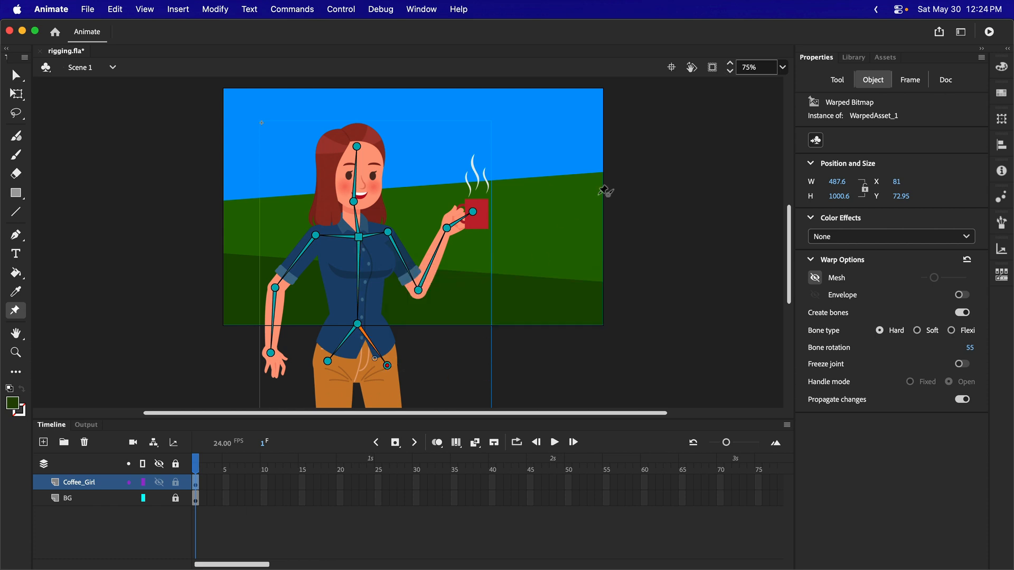
# Preview the rigged character with content outside the stage clipped, save the document, and turn the clipping back off.
pyautogui.click(785, 68)
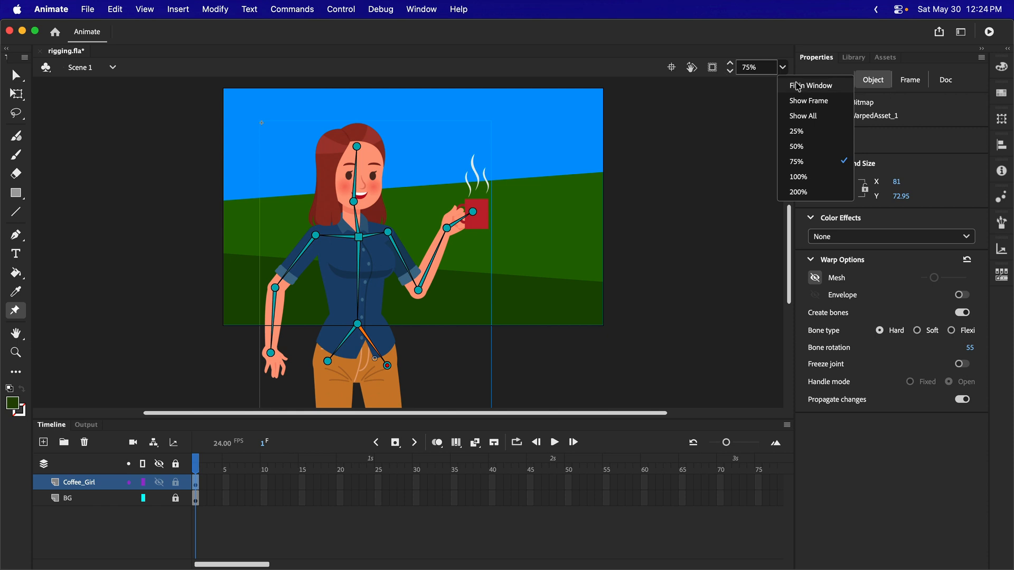
pyautogui.click(797, 85)
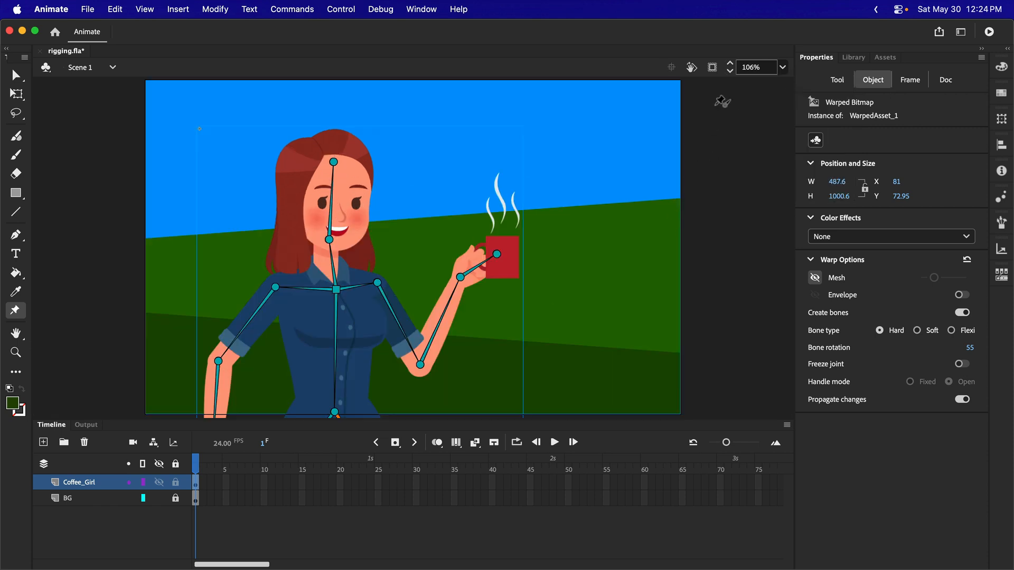
pyautogui.click(713, 67)
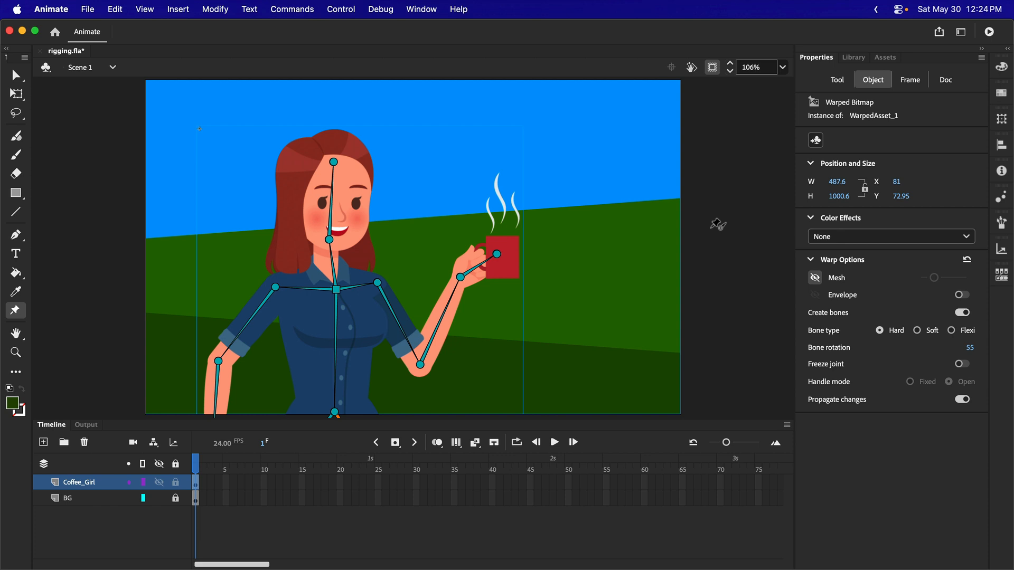
pyautogui.press('super+s')
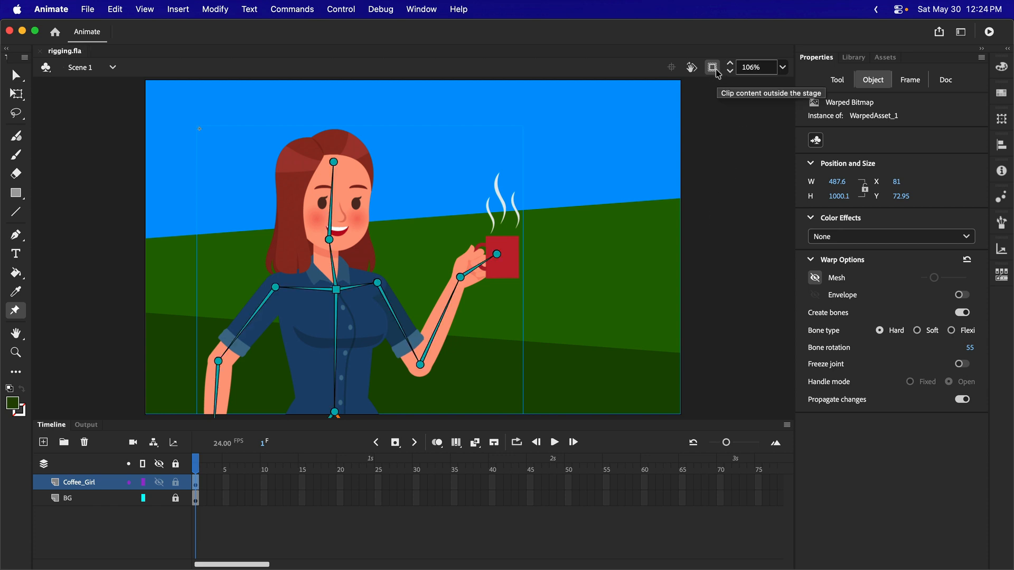
pyautogui.click(783, 68)
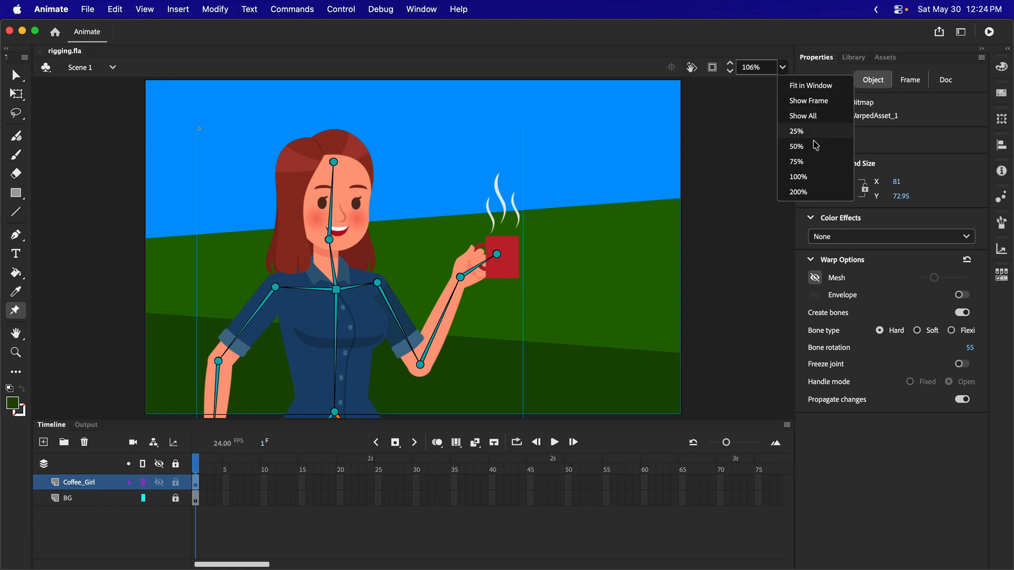
pyautogui.click(817, 161)
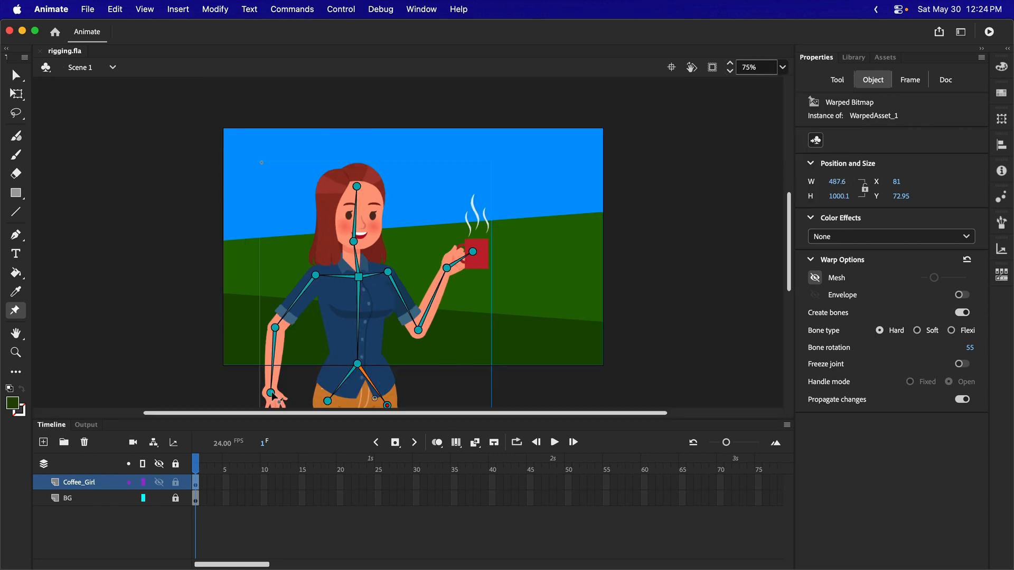
# Try moving the whole rigged character across the stage to about X 316, Y 36 and undo the move.
pyautogui.click(17, 75)
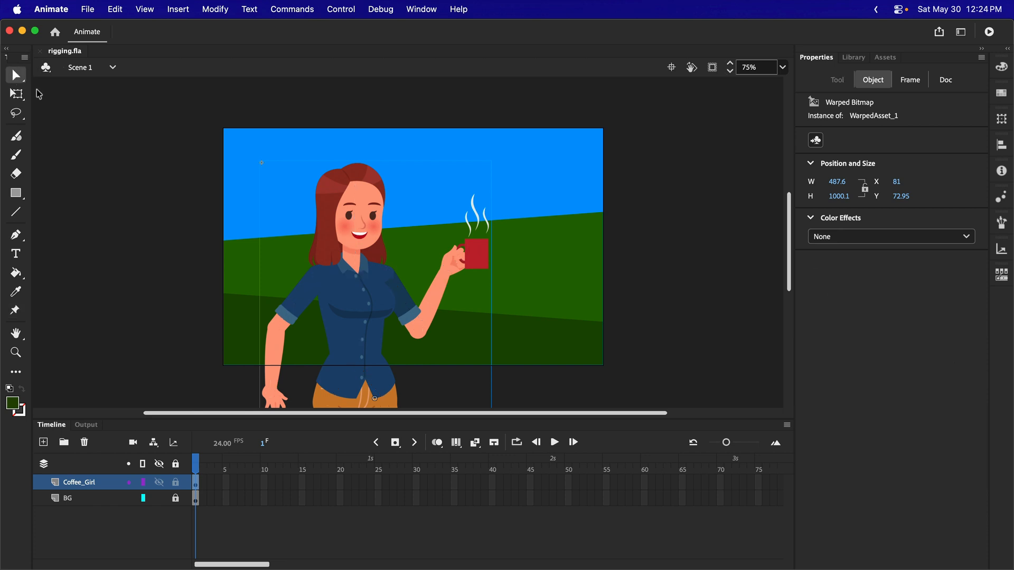
pyautogui.click(176, 196)
pyautogui.moveTo(370, 313); pyautogui.dragTo(506, 313)
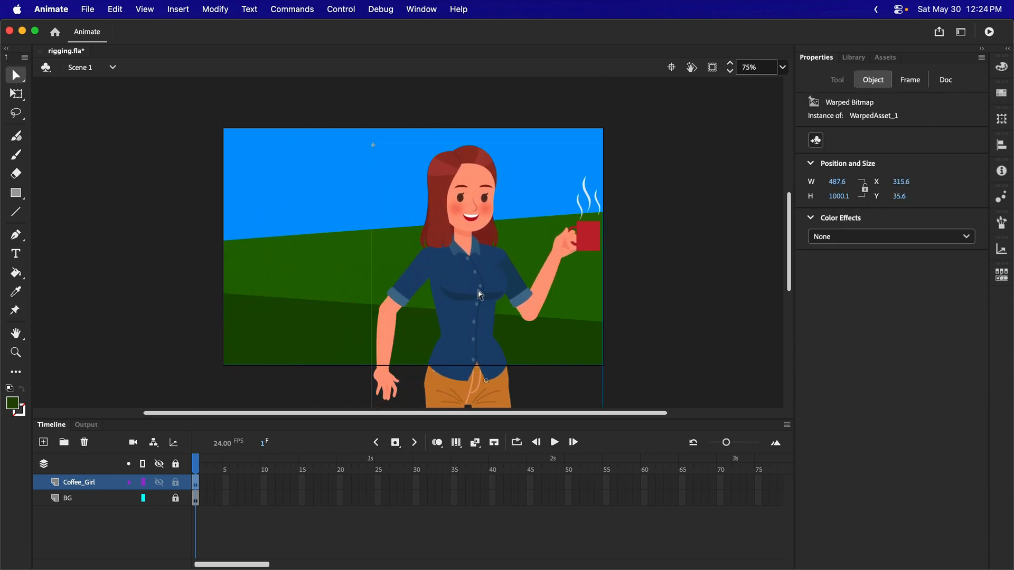
pyautogui.press('super+z')
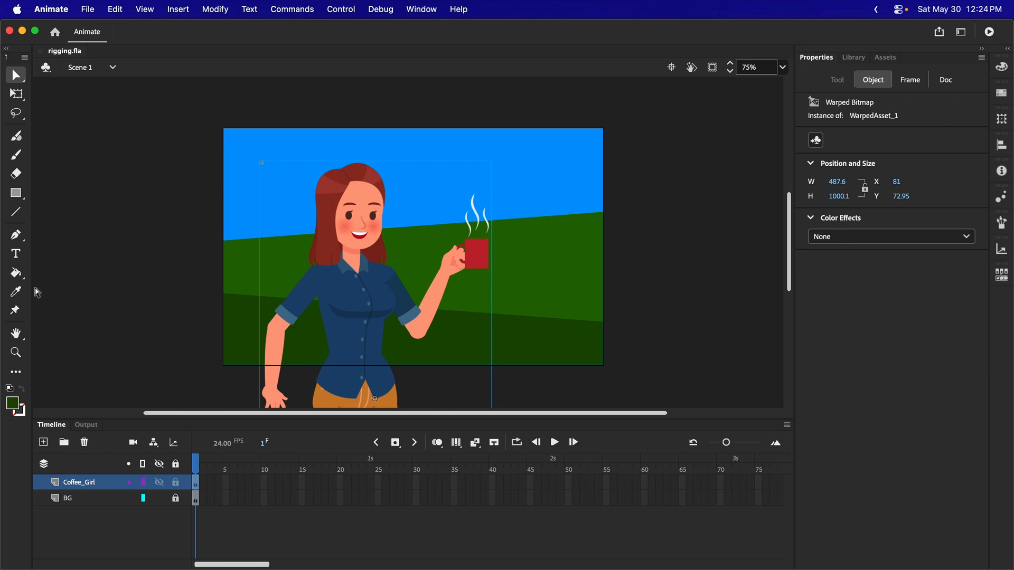
# Test the Soft bone type on the mug-holding forearm by lowering its wrist, restore Hard, and move the wrist slightly up and outward.
pyautogui.click(16, 312)
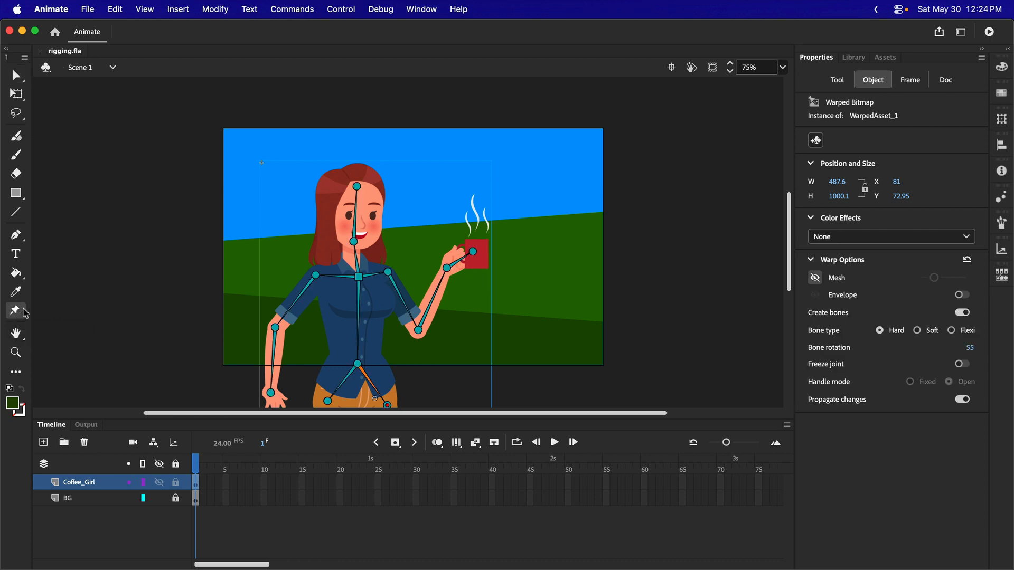
pyautogui.click(359, 278)
pyautogui.click(918, 331)
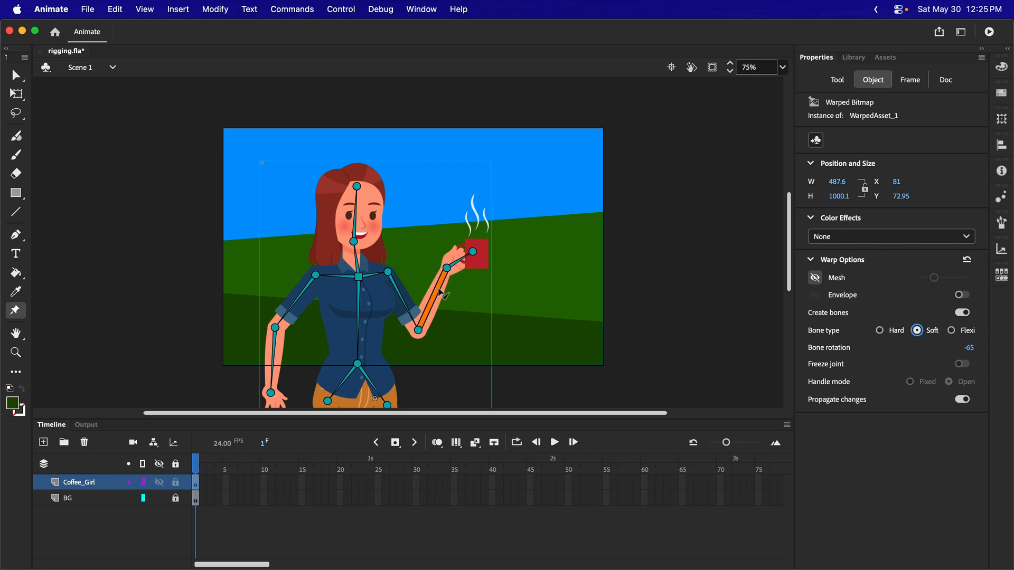
pyautogui.moveTo(448, 268)
pyautogui.mouseDown()
pyautogui.moveTo(483, 317)
pyautogui.moveTo(468, 292)
pyautogui.moveTo(432, 286)
pyautogui.moveTo(430, 303)
pyautogui.moveTo(463, 271)
pyautogui.moveTo(448, 278)
pyautogui.mouseUp()
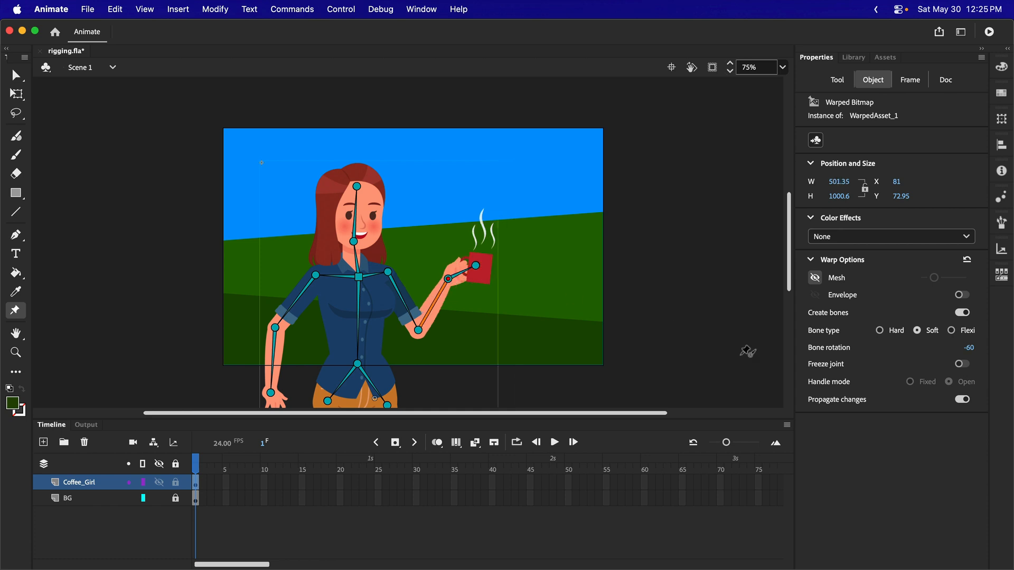
pyautogui.click(879, 330)
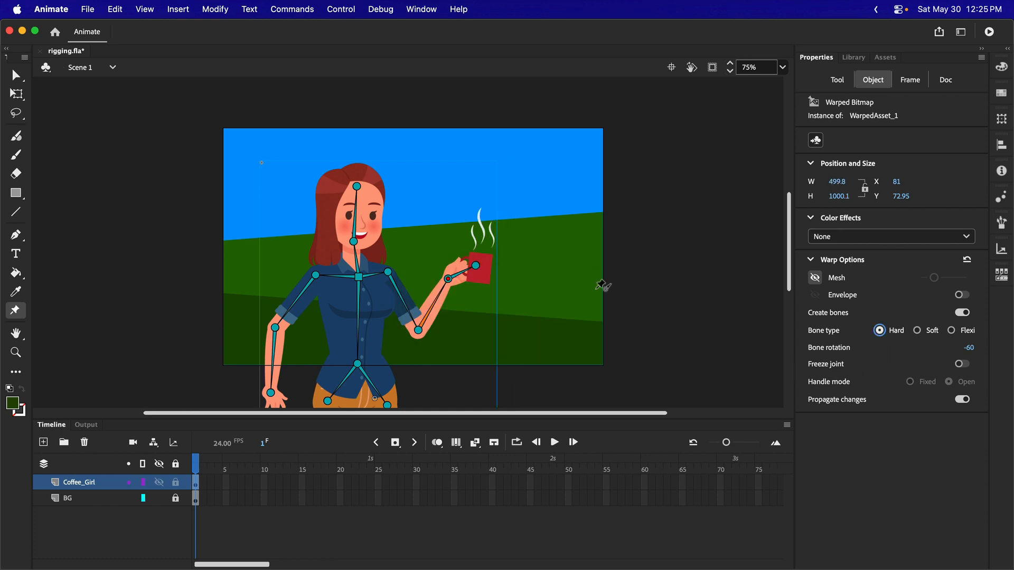
pyautogui.moveTo(457, 276)
pyautogui.mouseDown()
pyautogui.moveTo(486, 252)
pyautogui.moveTo(448, 307)
pyautogui.moveTo(453, 268)
pyautogui.mouseUp()
# Freeze the waist joint and pose the upper body by nudging the upper-chest joint toward the mug and raising the forehead joint.
pyautogui.click(359, 359)
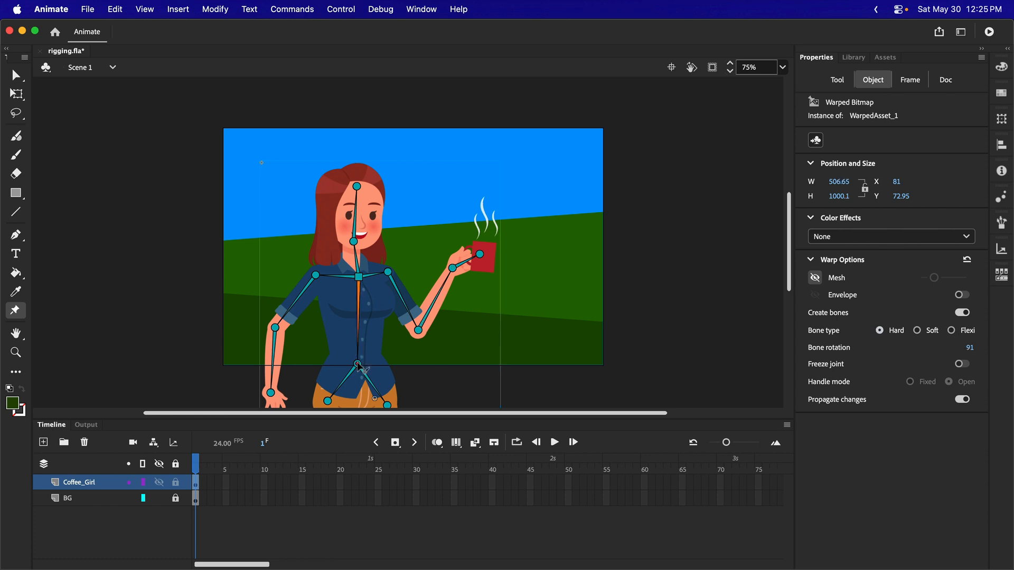
pyautogui.click(964, 366)
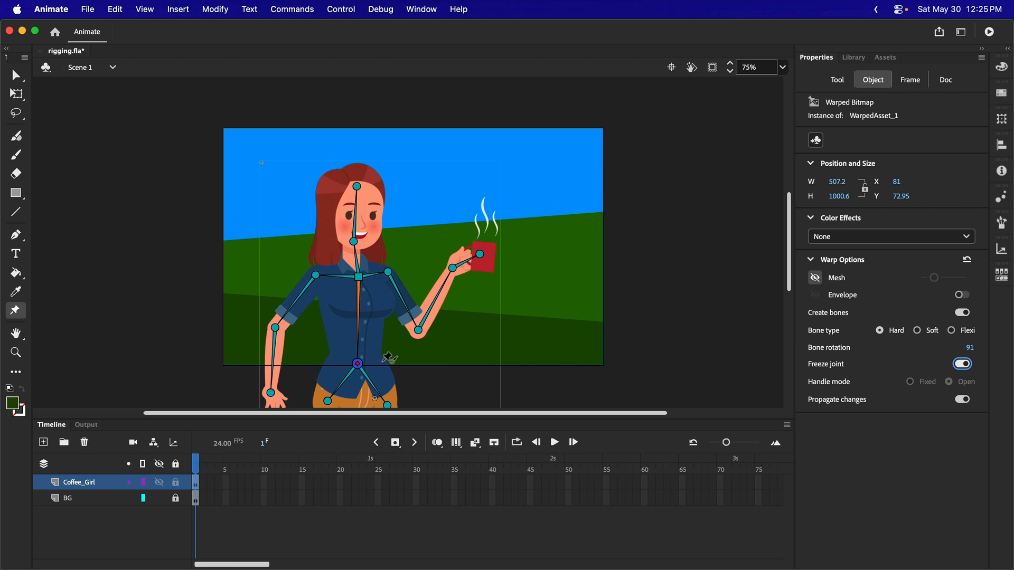
pyautogui.moveTo(358, 278)
pyautogui.mouseDown()
pyautogui.moveTo(380, 282)
pyautogui.moveTo(307, 275)
pyautogui.moveTo(379, 288)
pyautogui.moveTo(332, 274)
pyautogui.moveTo(363, 281)
pyautogui.mouseUp()
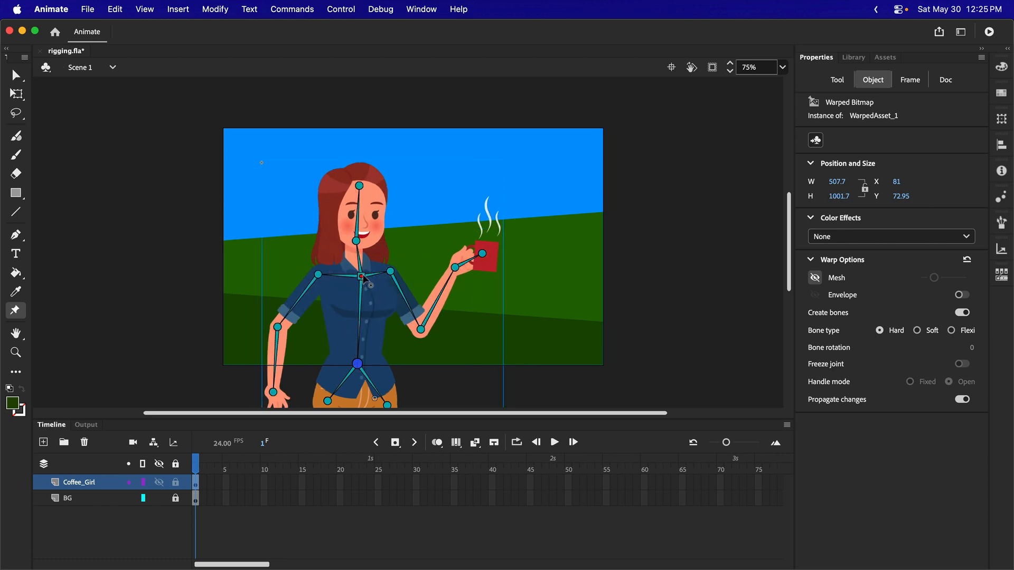
pyautogui.moveTo(362, 189)
pyautogui.mouseDown()
pyautogui.moveTo(343, 186)
pyautogui.moveTo(468, 191)
pyautogui.moveTo(389, 170)
pyautogui.moveTo(361, 181)
pyautogui.mouseUp()
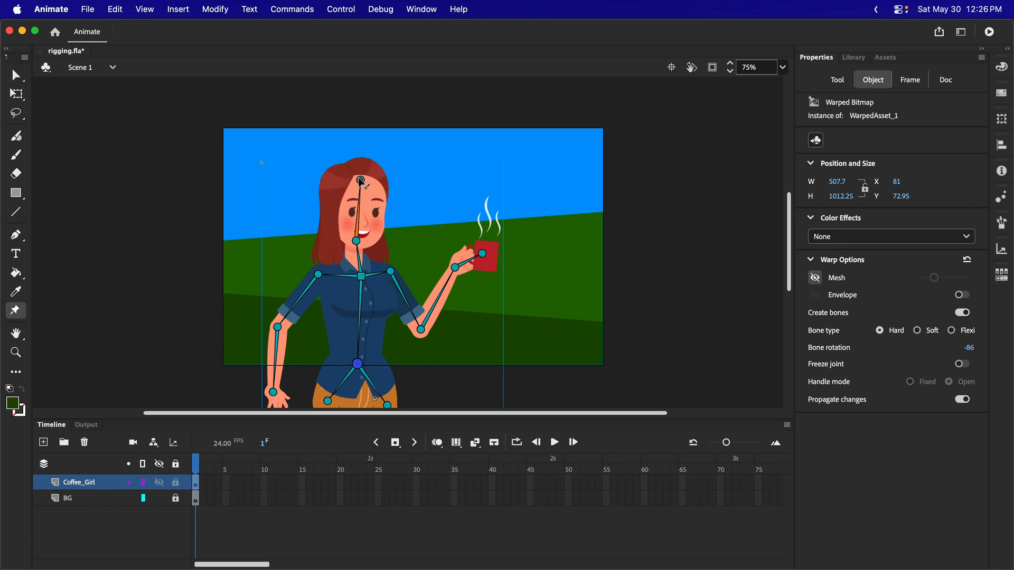
pyautogui.click(361, 276)
pyautogui.moveTo(391, 271); pyautogui.dragTo(392, 271)
pyautogui.click(338, 275)
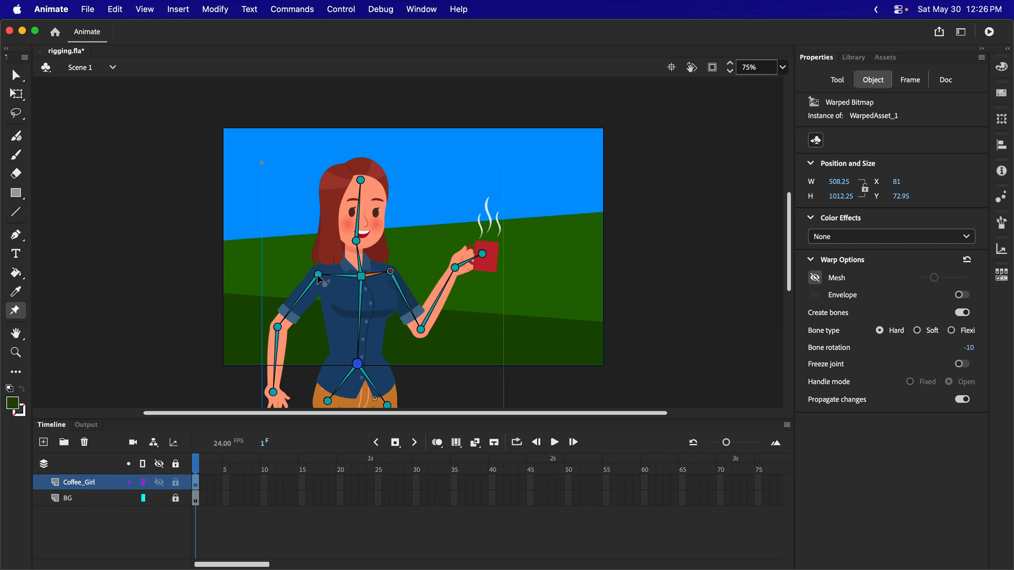
# Open the character's rig for editing and move the mug-side shoulder joint outward and up onto the shoulder.
pyautogui.rightClick(363, 280)
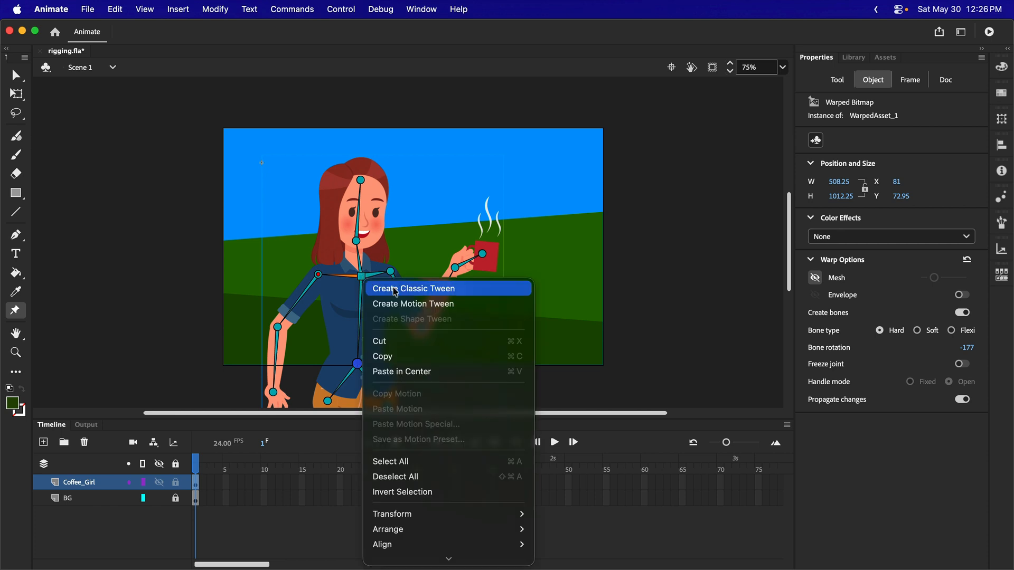
pyautogui.moveTo(447, 561)
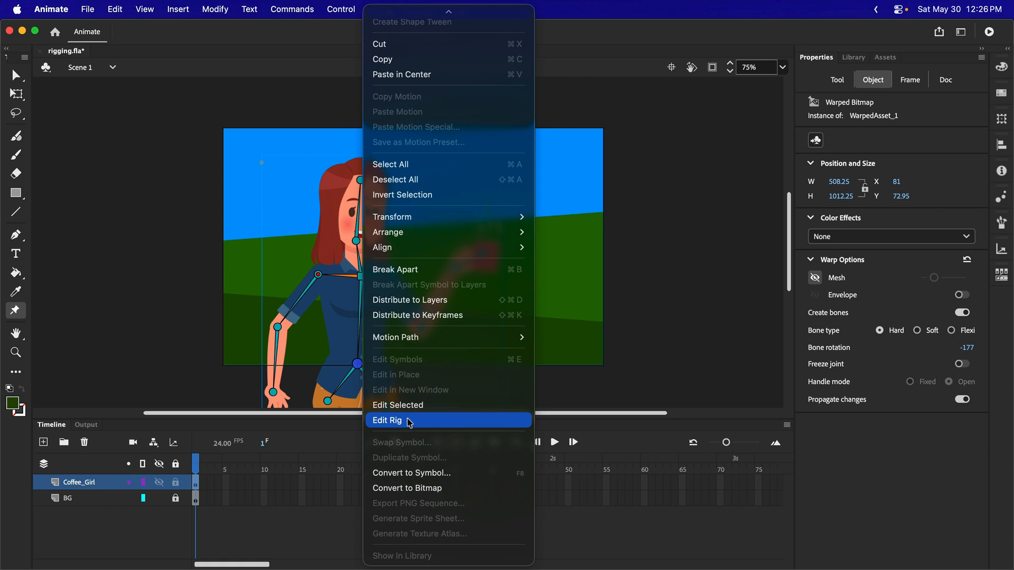
pyautogui.click(411, 423)
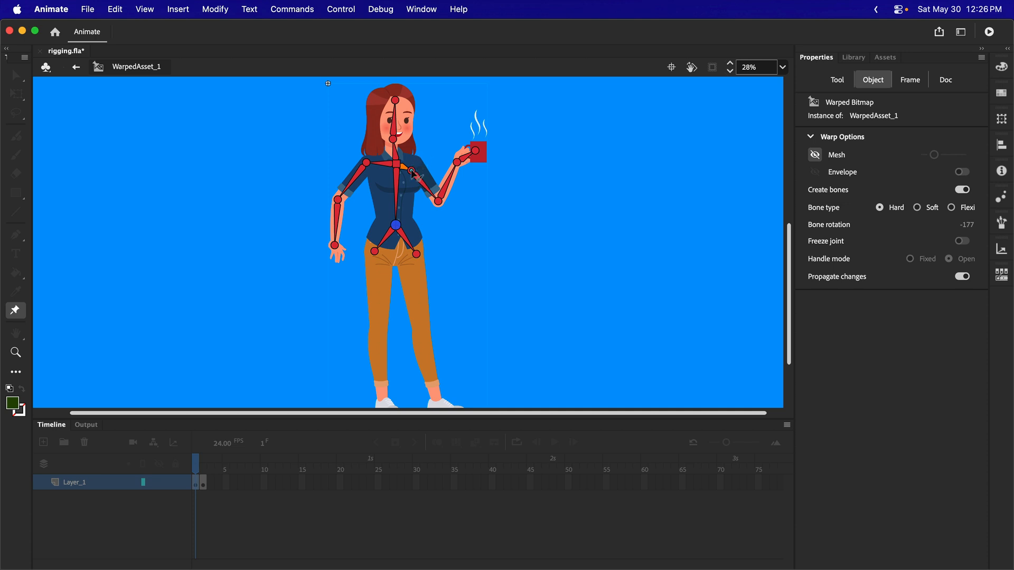
pyautogui.moveTo(413, 174); pyautogui.dragTo(418, 166)
# Try deleting the mug-holding forearm bone in the rig and undo the deletion.
pyautogui.click(448, 187)
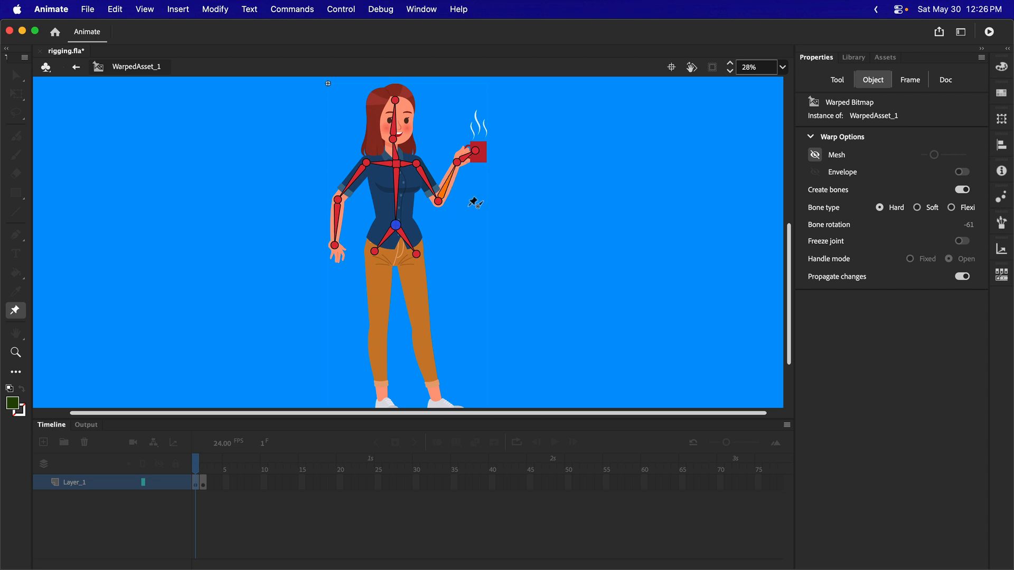
pyautogui.click(365, 165)
pyautogui.click(476, 150)
pyautogui.click(449, 190)
pyautogui.press('Delete')
pyautogui.press('super+z')
# Leave rig editing for Scene 1 and insert keyframes at frame 75 on the Coffee_Girl and BG layers.
pyautogui.click(76, 67)
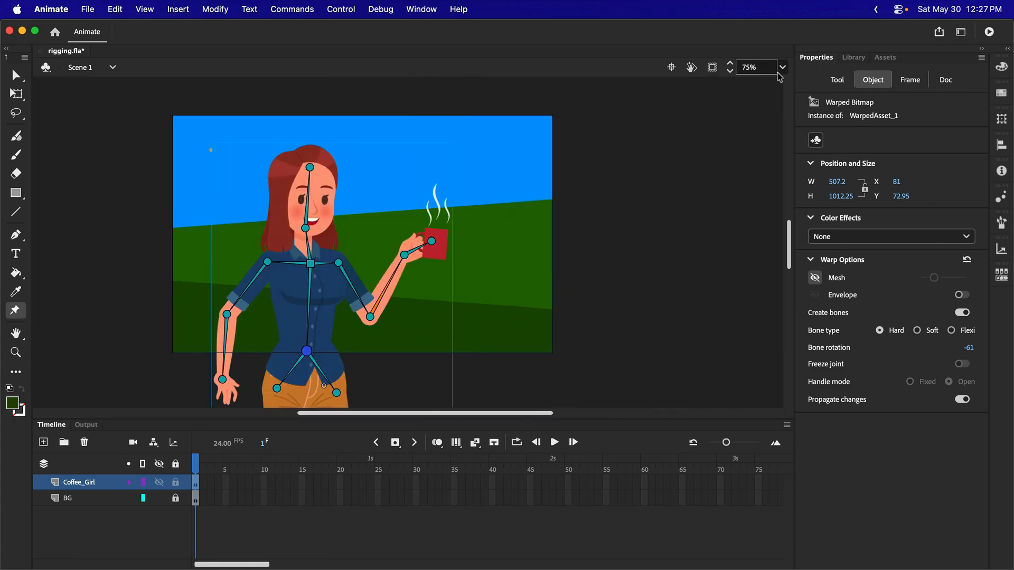
pyautogui.click(783, 67)
pyautogui.click(745, 84)
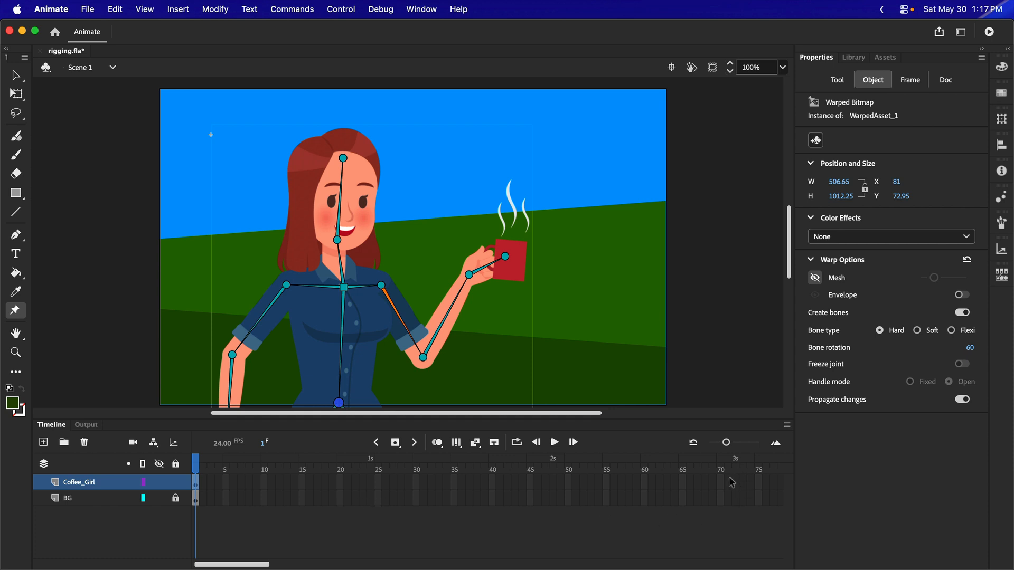
pyautogui.moveTo(757, 482); pyautogui.dragTo(758, 501)
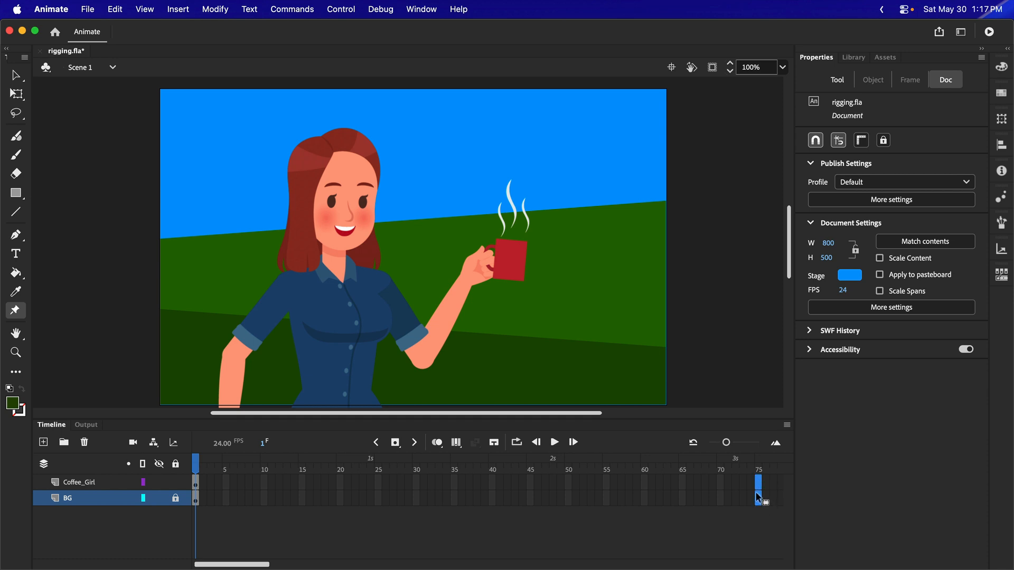
pyautogui.click(399, 445)
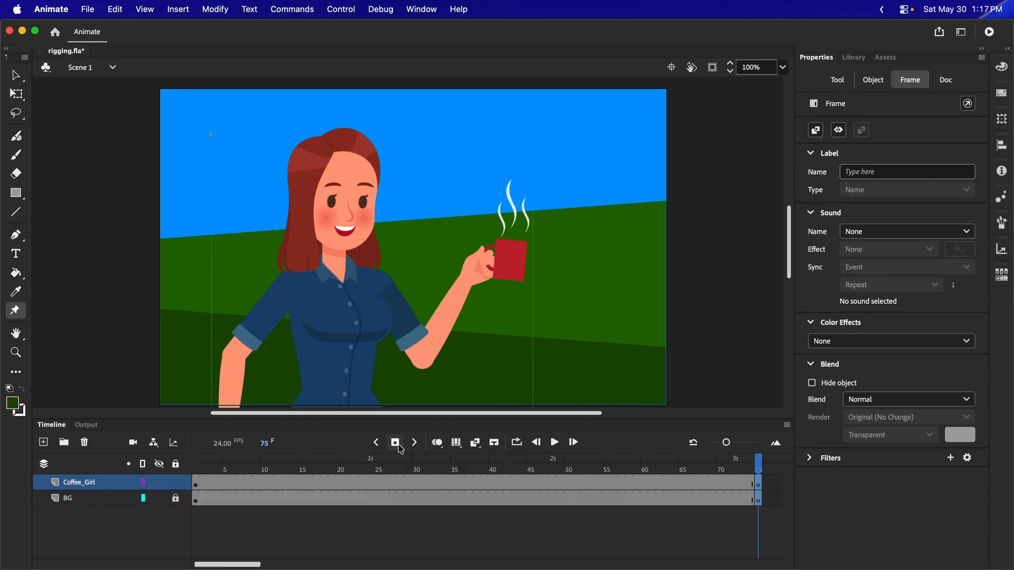
# Undo the frame 75 keyframes and extend the Coffee_Girl and BG layers to frame 75 with regular frames.
pyautogui.press('super+z')
pyautogui.click(398, 445)
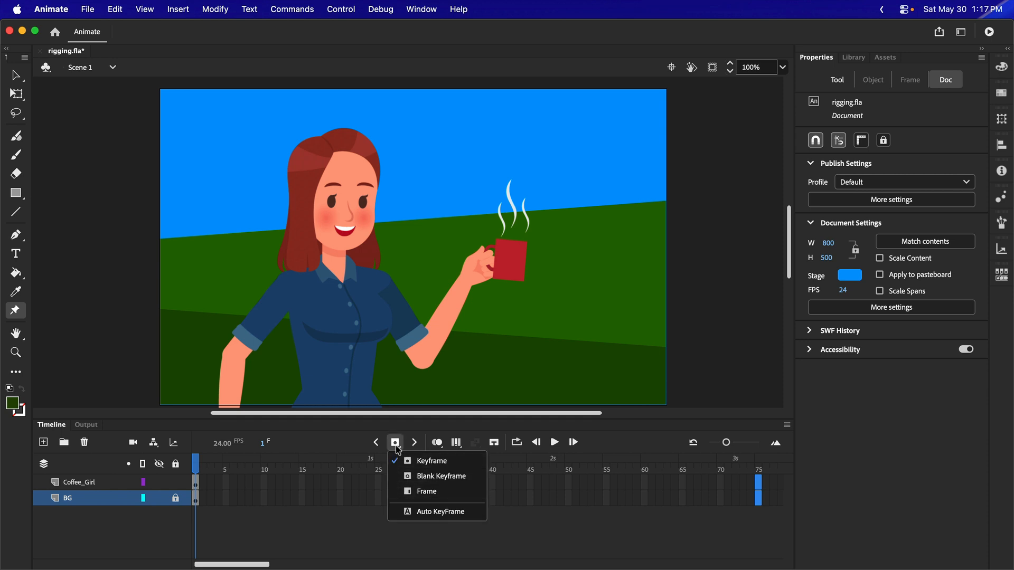
pyautogui.click(441, 493)
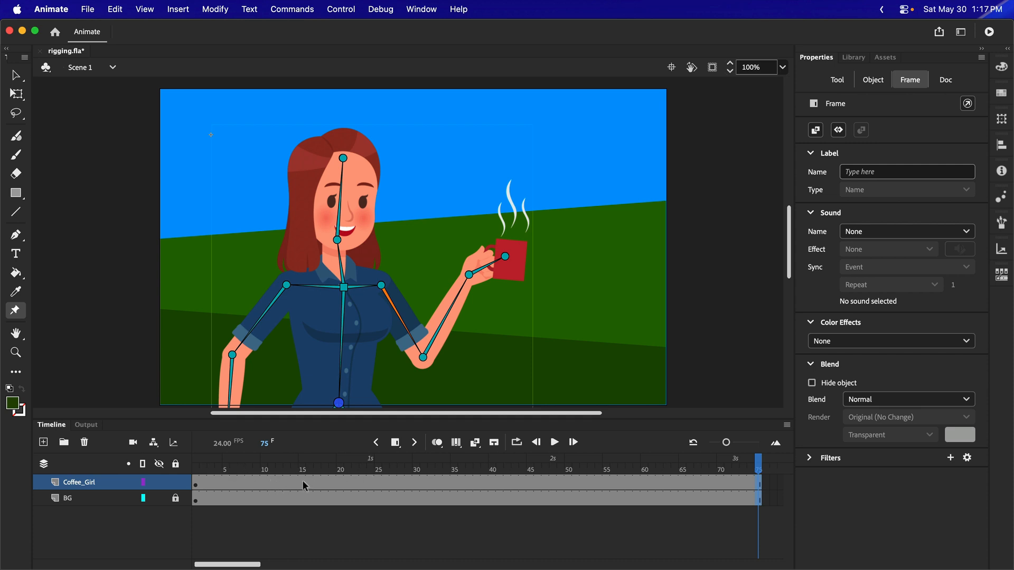
# Insert keyframes on the Coffee_Girl layer at frames 20 and 30.
pyautogui.click(339, 489)
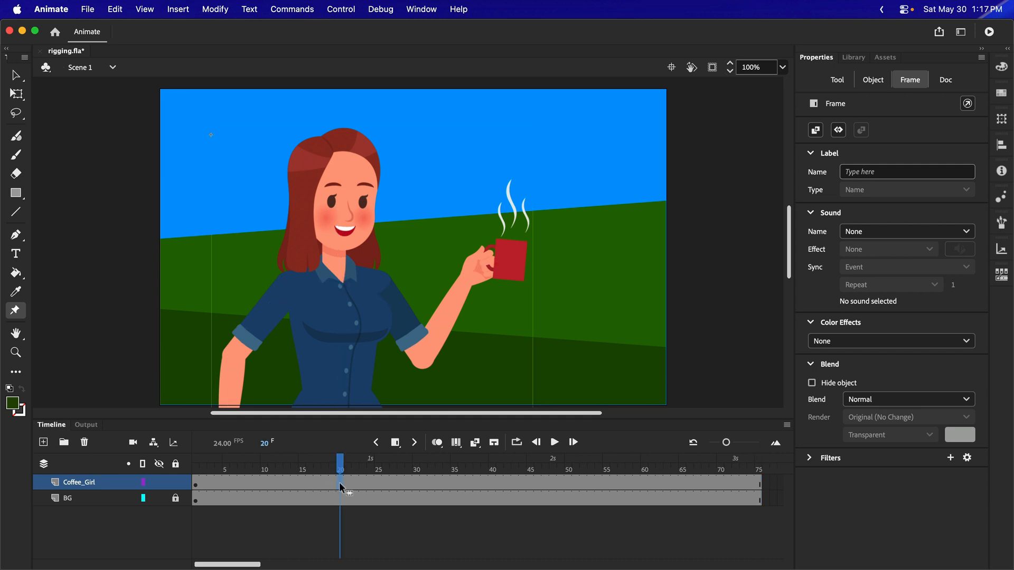
pyautogui.click(397, 443)
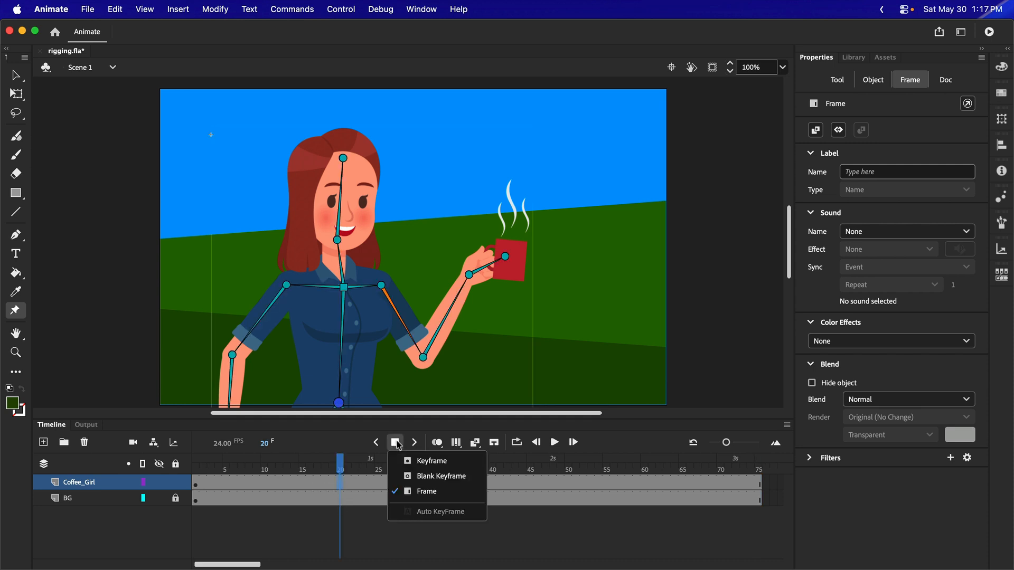
pyautogui.click(411, 464)
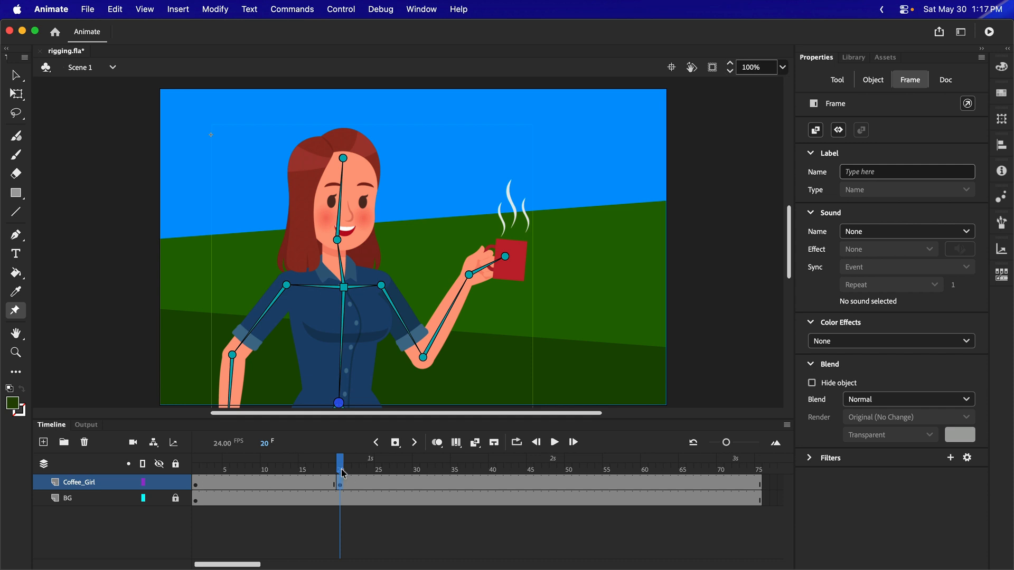
pyautogui.moveTo(371, 472); pyautogui.dragTo(411, 469)
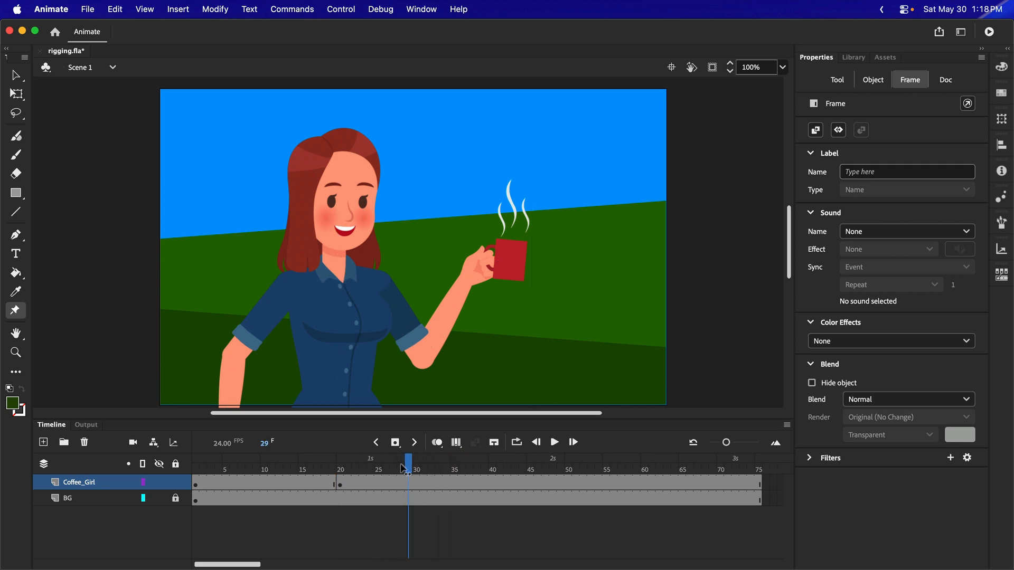
pyautogui.click(419, 486)
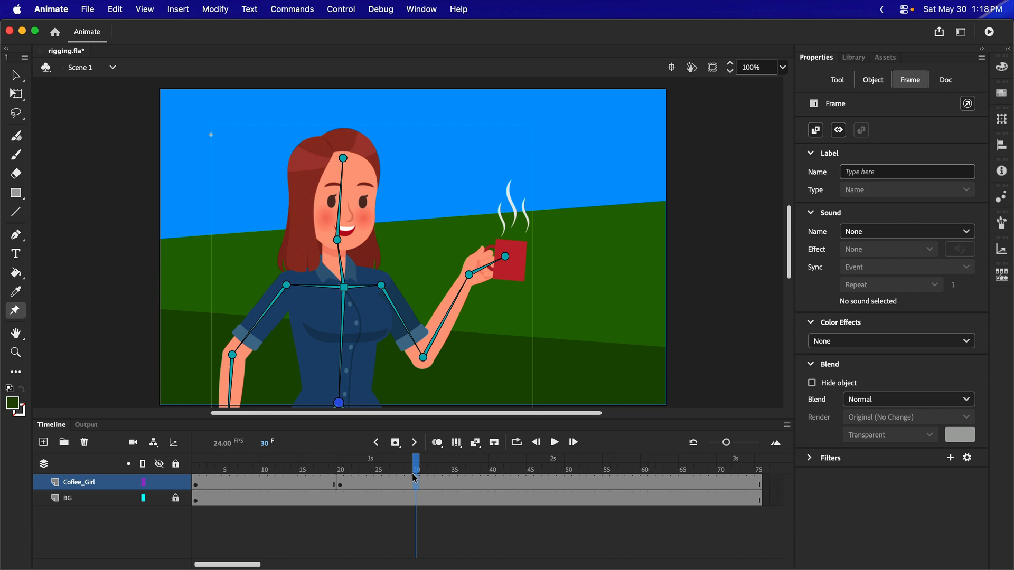
pyautogui.click(397, 444)
pyautogui.moveTo(341, 490); pyautogui.dragTo(416, 484)
# At frame 30, lean the upper-chest joint away from the mug, tilt the forehead joint toward it, and draw the free elbow inward.
pyautogui.click(344, 289)
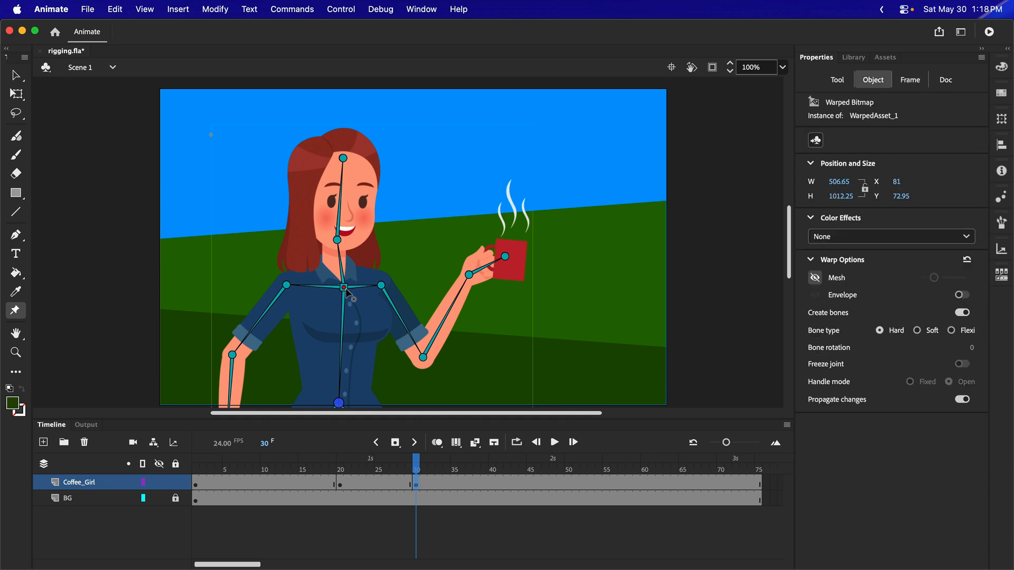
pyautogui.moveTo(344, 289); pyautogui.dragTo(328, 291)
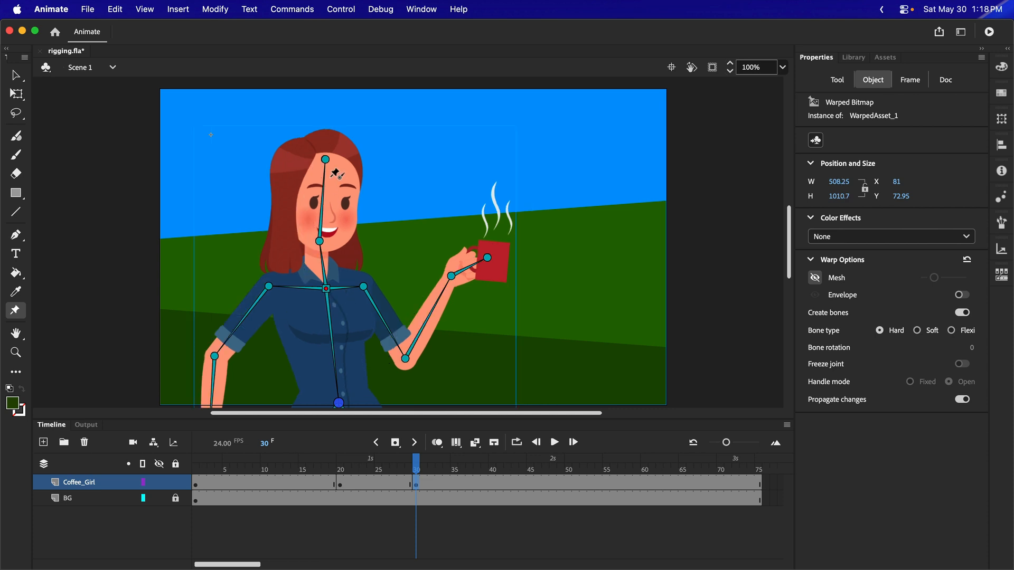
pyautogui.moveTo(326, 160); pyautogui.dragTo(340, 164)
pyautogui.moveTo(338, 165); pyautogui.dragTo(333, 157)
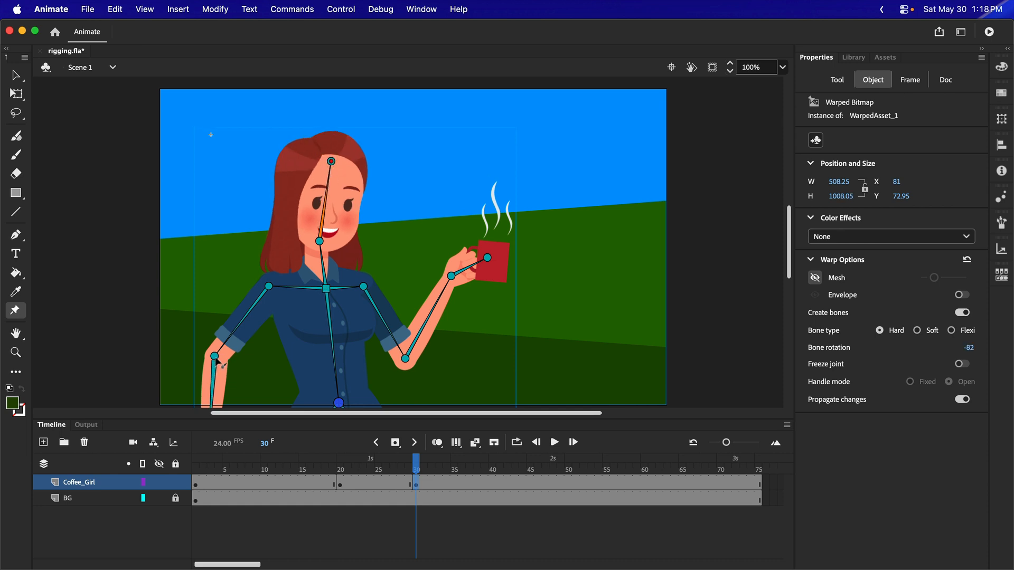
pyautogui.moveTo(216, 358); pyautogui.dragTo(228, 356)
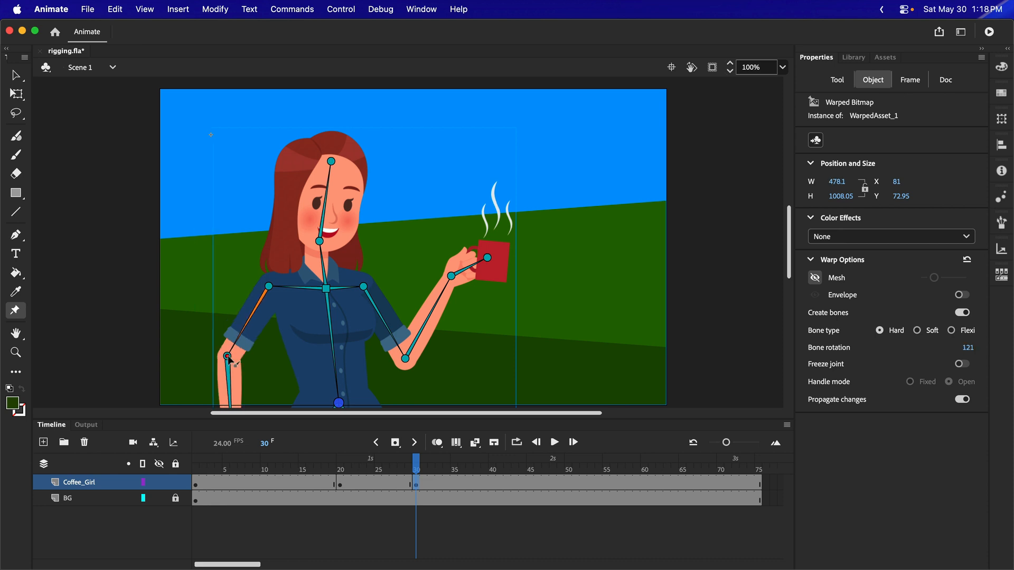
pyautogui.moveTo(415, 464)
pyautogui.mouseDown()
pyautogui.moveTo(402, 465)
pyautogui.moveTo(416, 465)
pyautogui.mouseUp()
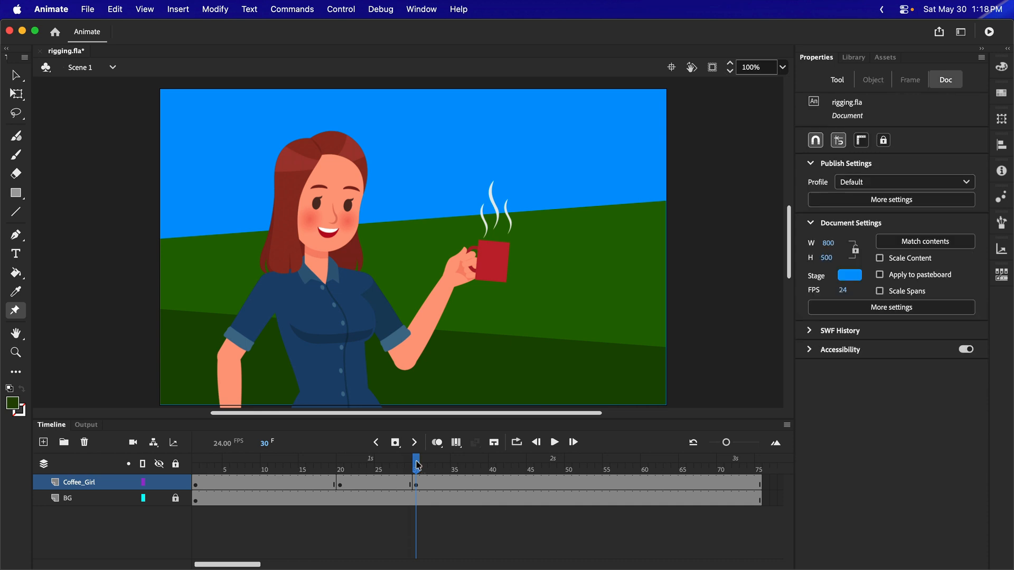
pyautogui.click(419, 483)
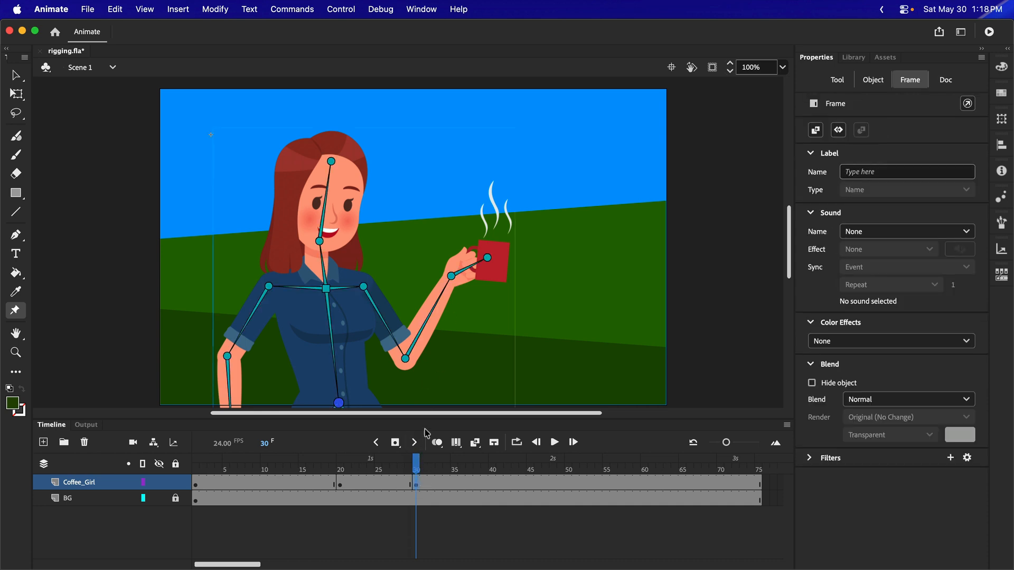
# Swing the mug-holding forearm down and outward in the frame 30 pose, keeping the mug roughly upright.
pyautogui.moveTo(452, 281); pyautogui.dragTo(505, 302)
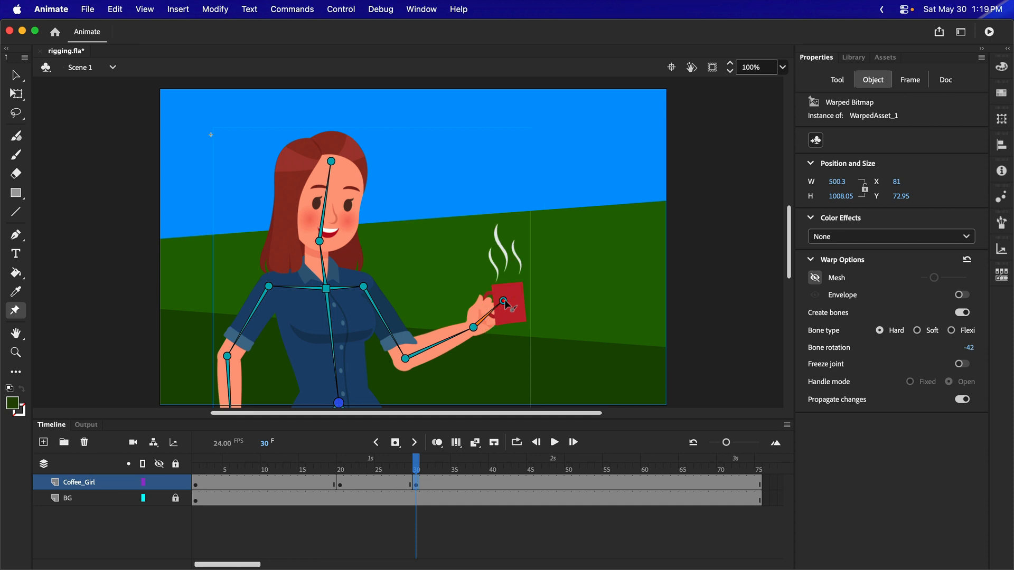
pyautogui.click(418, 462)
pyautogui.moveTo(418, 462); pyautogui.dragTo(425, 464)
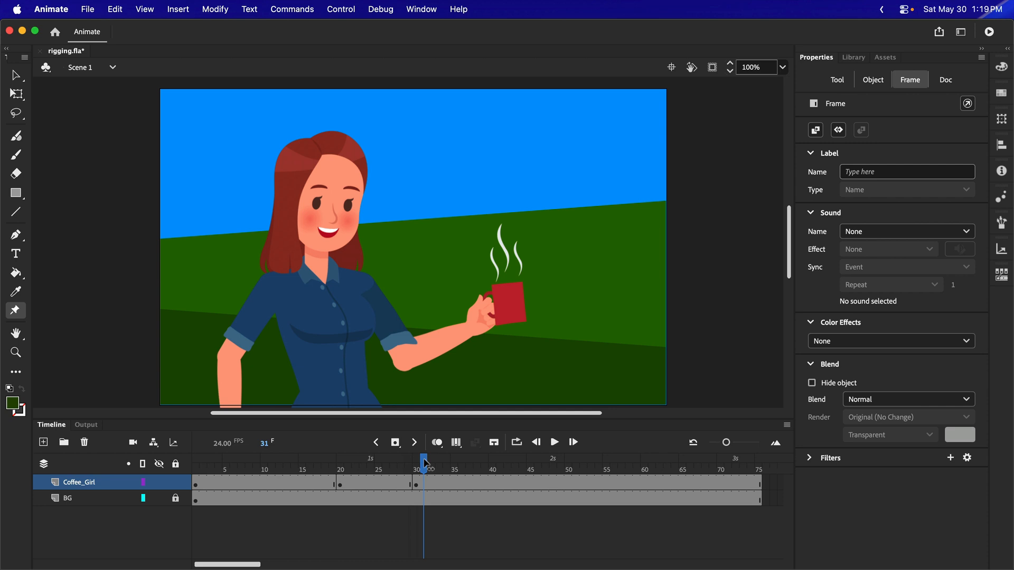
pyautogui.click(425, 463)
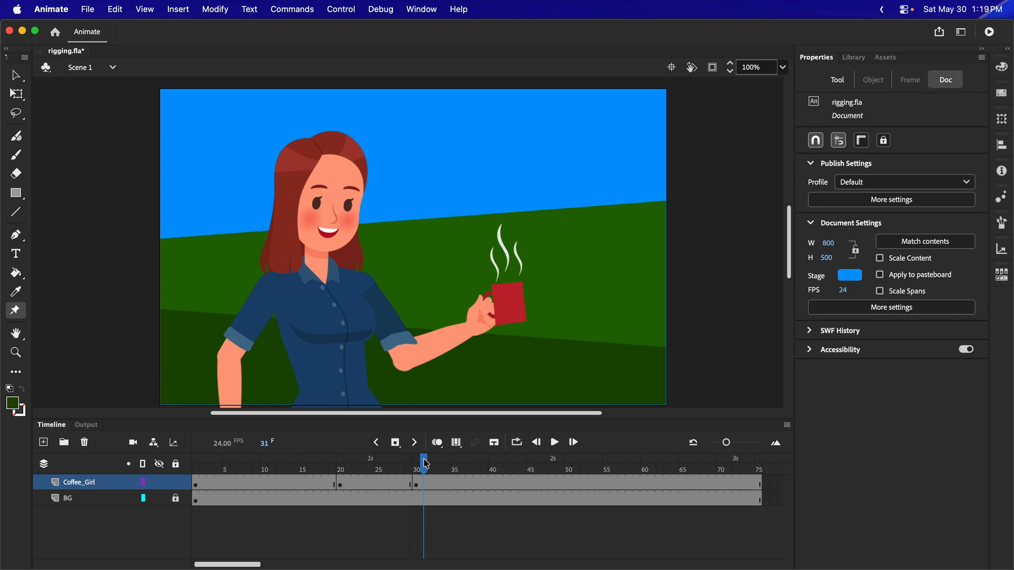
# Insert a keyframe at frame 37 on the Coffee_Girl layer and save the file.
pyautogui.click(470, 482)
pyautogui.click(401, 444)
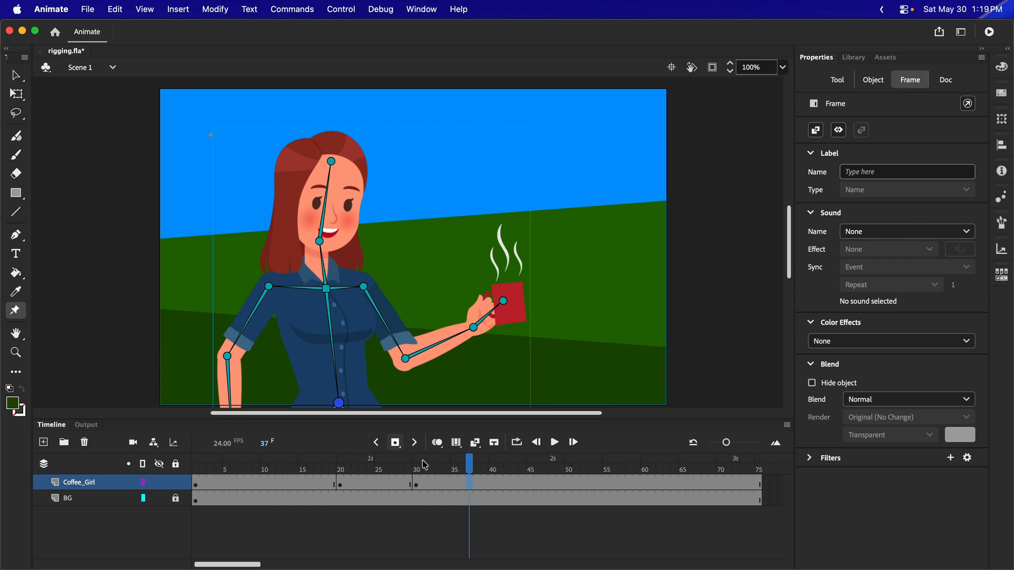
pyautogui.press('super+s')
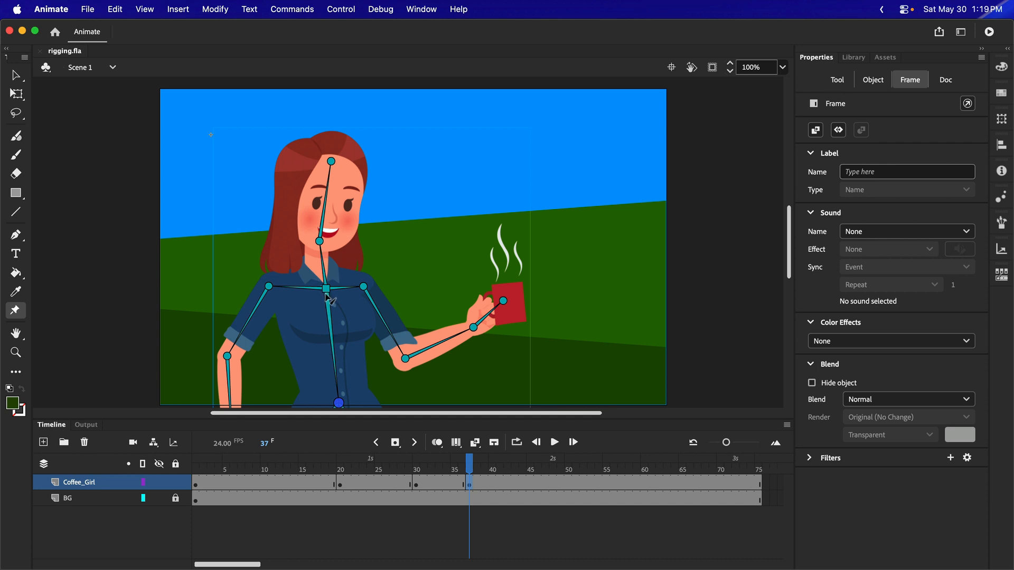
# At frame 37, lean the upper-chest joint toward the mug and bend the mug-holding arm to raise the mug beside her face.
pyautogui.moveTo(327, 289); pyautogui.dragTo(360, 294)
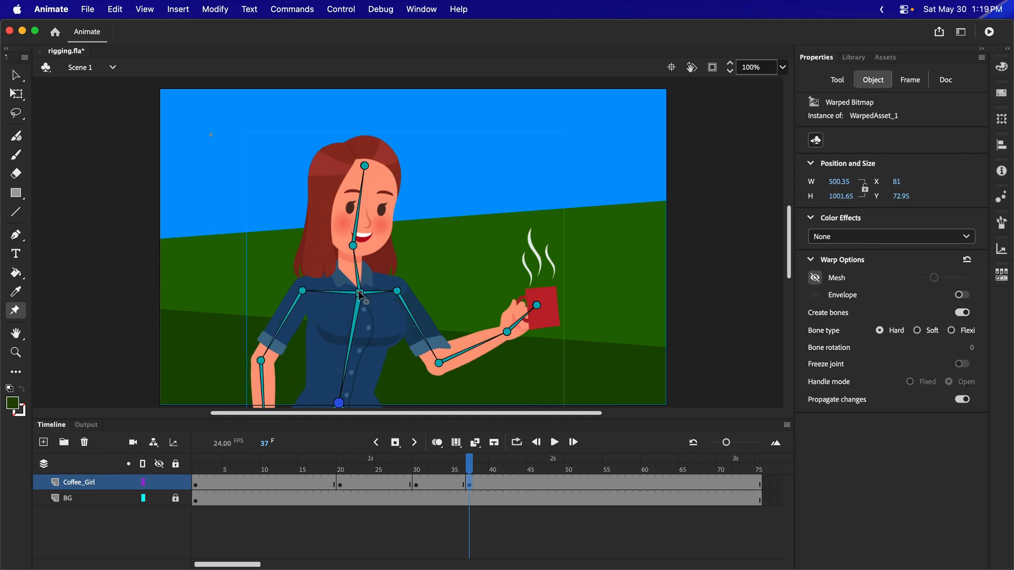
pyautogui.moveTo(439, 364); pyautogui.dragTo(425, 362)
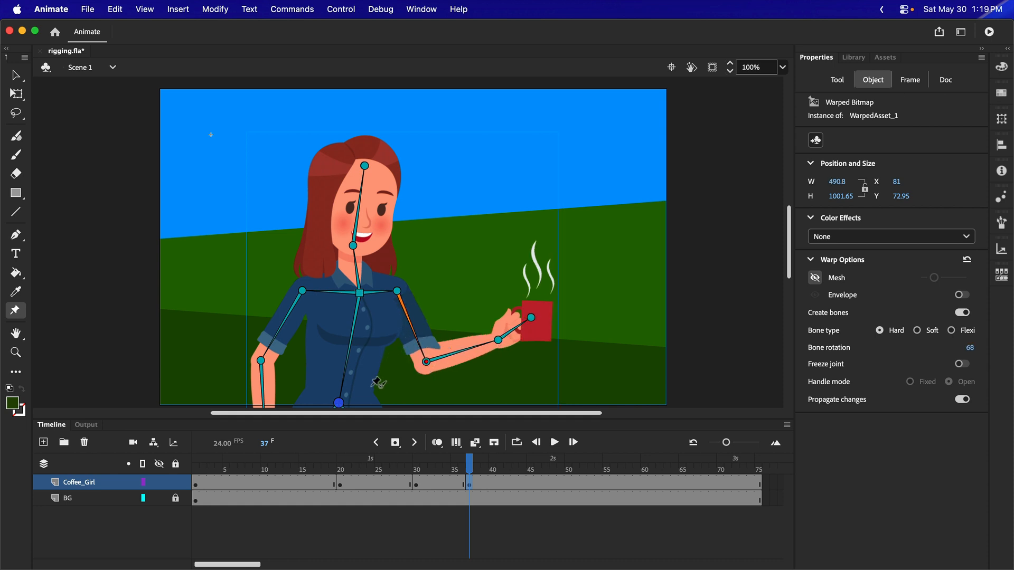
pyautogui.moveTo(427, 363)
pyautogui.mouseDown()
pyautogui.moveTo(439, 358)
pyautogui.moveTo(425, 367)
pyautogui.mouseUp()
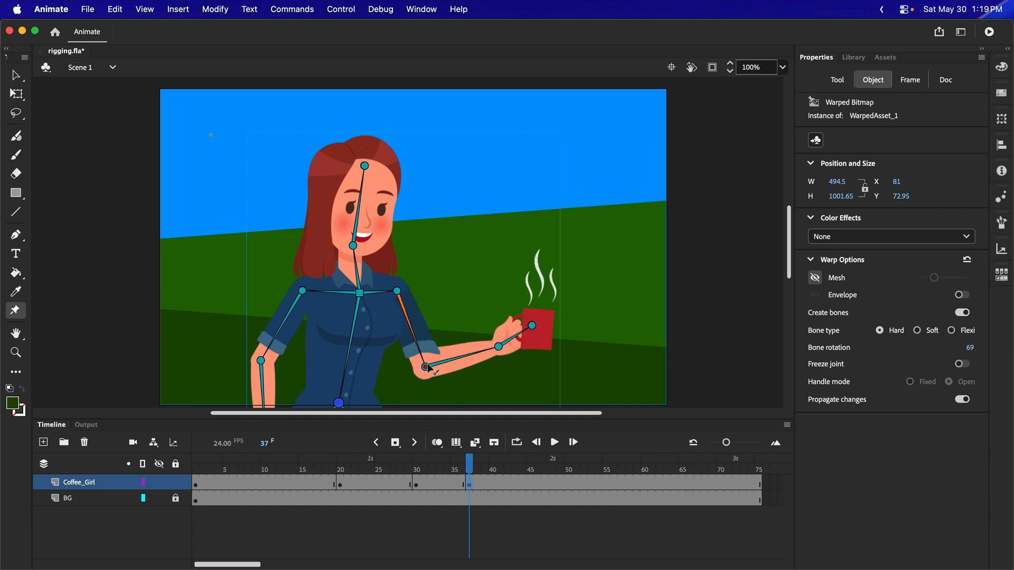
pyautogui.moveTo(498, 344); pyautogui.dragTo(458, 291)
pyautogui.moveTo(433, 369); pyautogui.dragTo(440, 364)
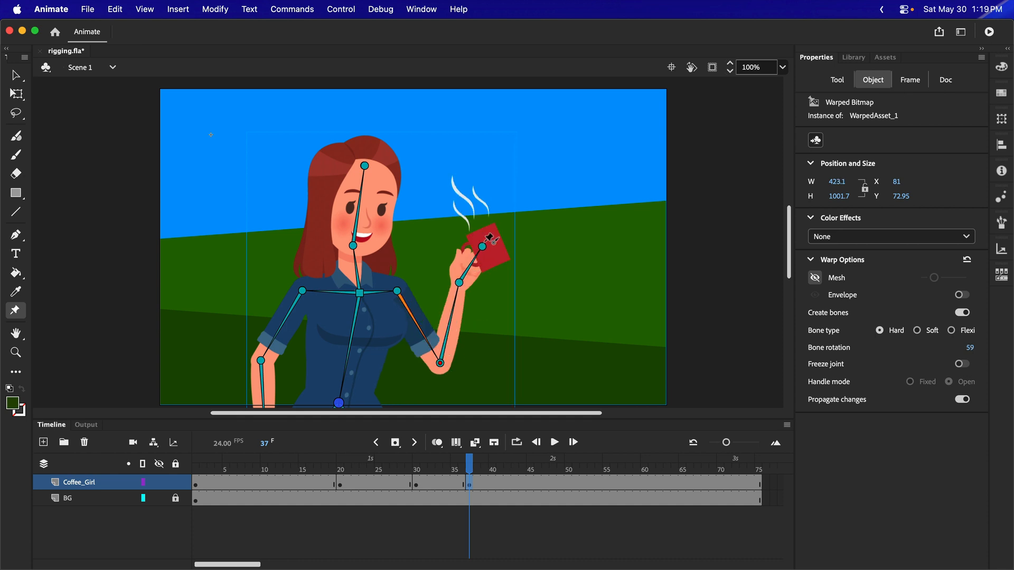
pyautogui.moveTo(483, 247); pyautogui.dragTo(486, 248)
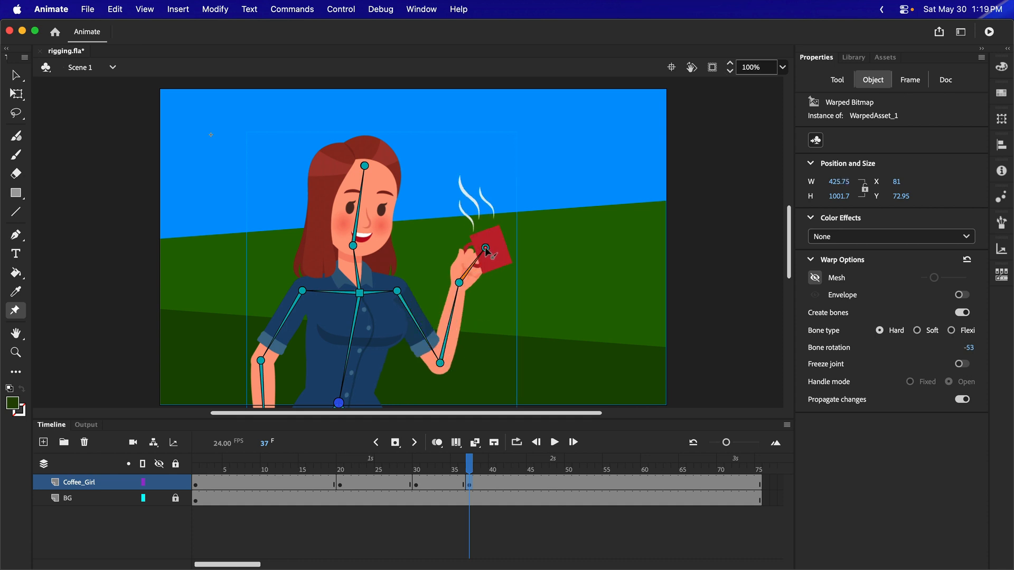
# Refine the frame 37 pose by lowering the forehead joint slightly toward the mug and swinging the free elbow outward.
pyautogui.moveTo(364, 166)
pyautogui.mouseDown()
pyautogui.moveTo(381, 176)
pyautogui.moveTo(369, 179)
pyautogui.mouseUp()
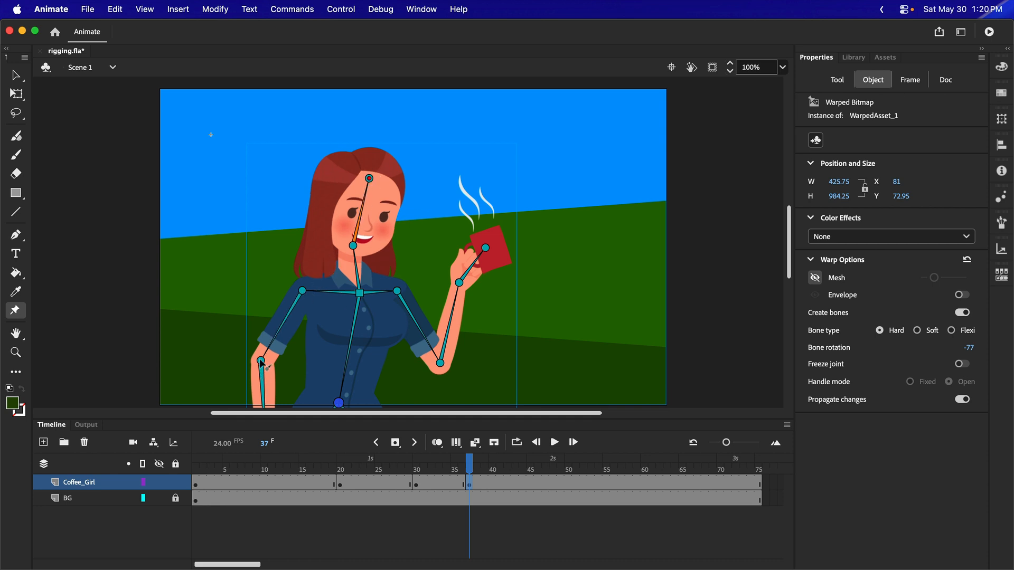
pyautogui.moveTo(260, 362); pyautogui.dragTo(241, 350)
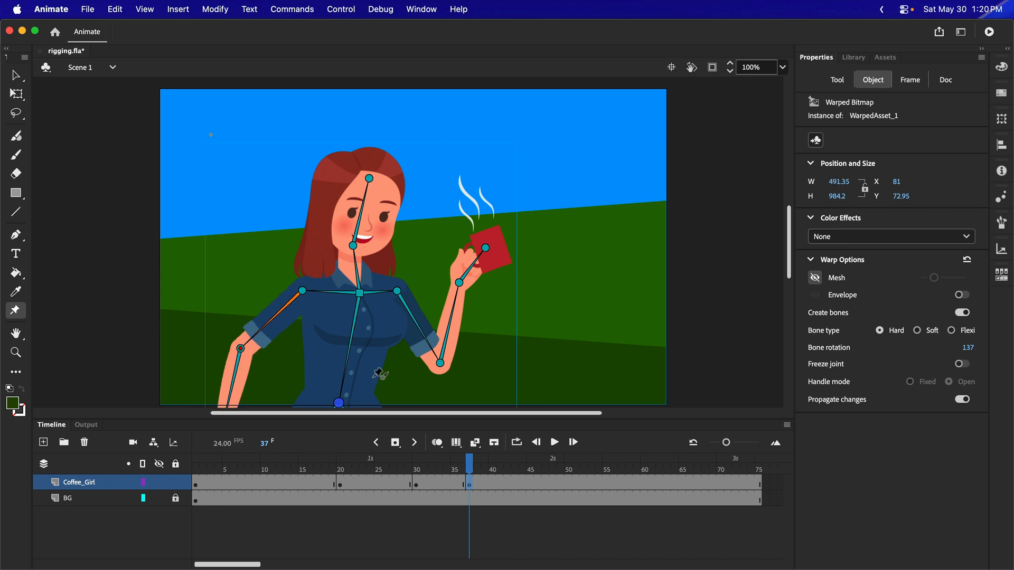
pyautogui.click(470, 466)
pyautogui.moveTo(473, 466)
pyautogui.mouseDown()
pyautogui.moveTo(447, 466)
pyautogui.moveTo(471, 466)
pyautogui.mouseUp()
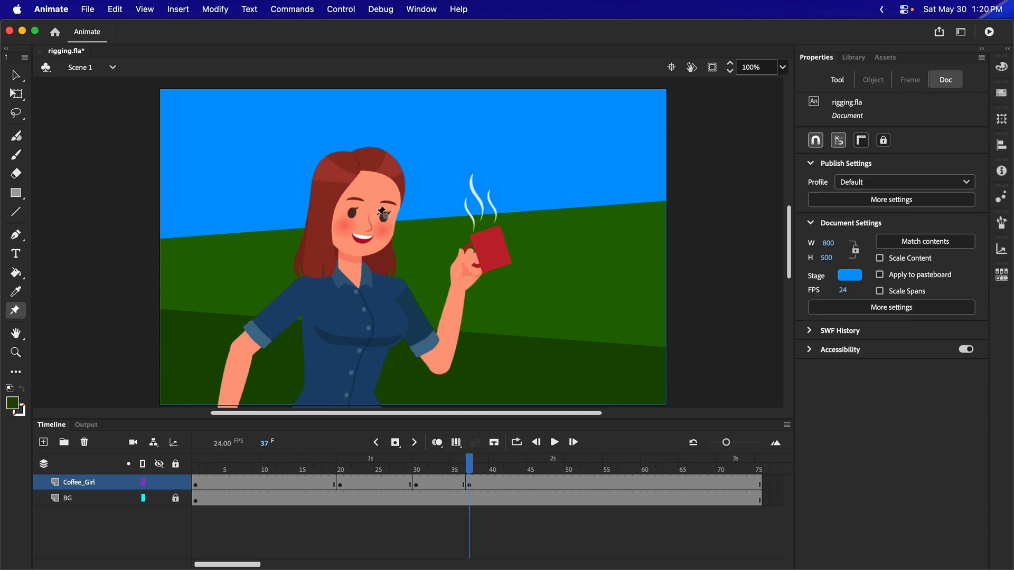
pyautogui.click(470, 483)
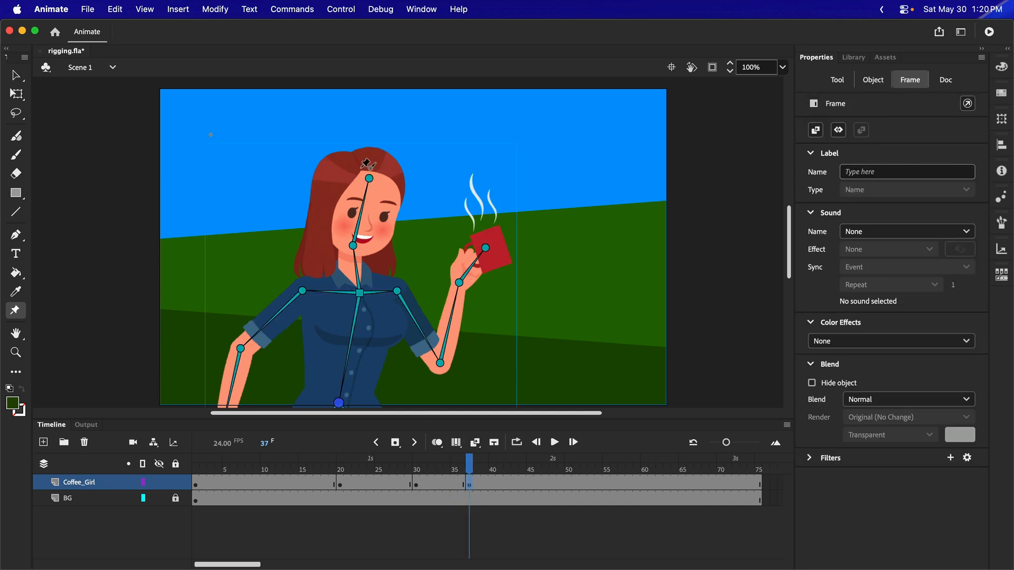
pyautogui.moveTo(370, 177); pyautogui.dragTo(370, 170)
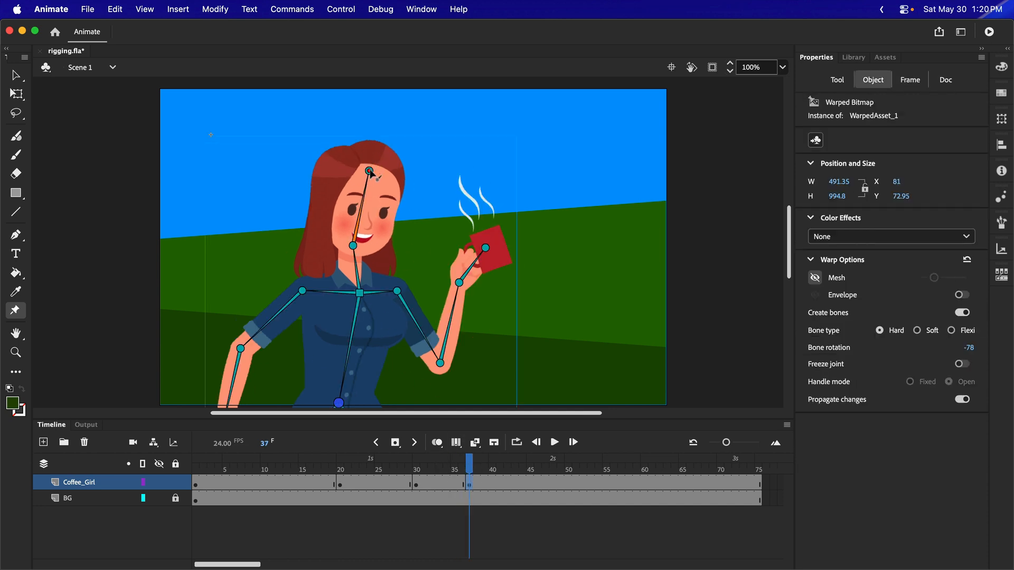
pyautogui.moveTo(471, 469)
pyautogui.mouseDown()
pyautogui.moveTo(461, 469)
pyautogui.moveTo(477, 473)
pyautogui.mouseUp()
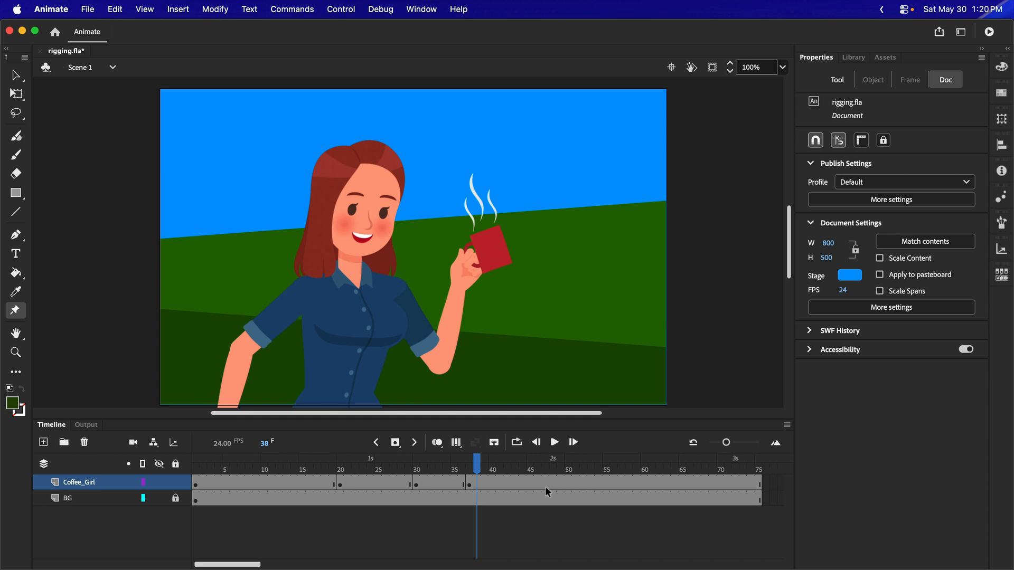
# Insert a Coffee_Girl keyframe at frame 61 and pose her upright, with the mug forearm extended outward and the free elbow drawn inward.
pyautogui.click(649, 478)
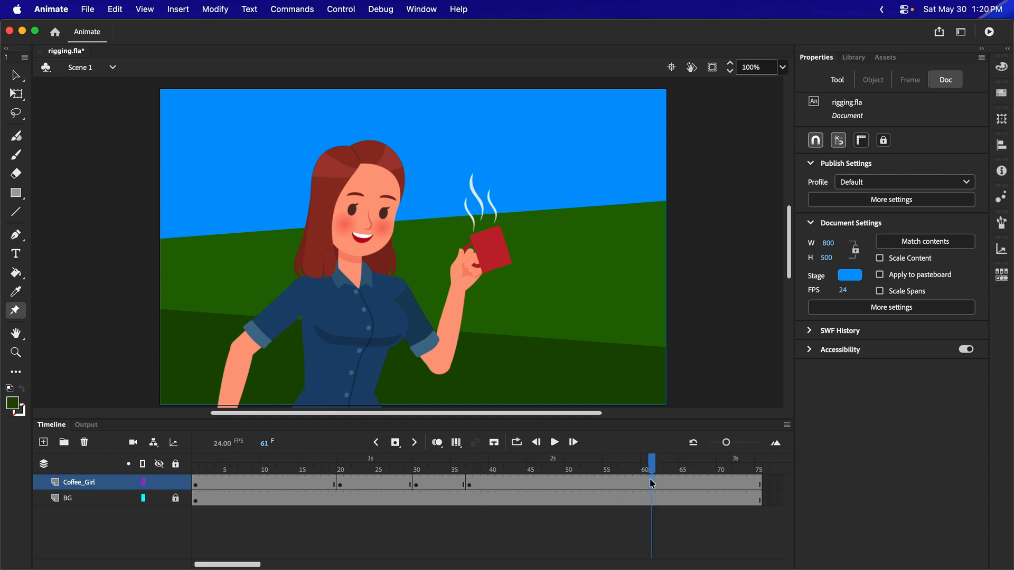
pyautogui.click(399, 445)
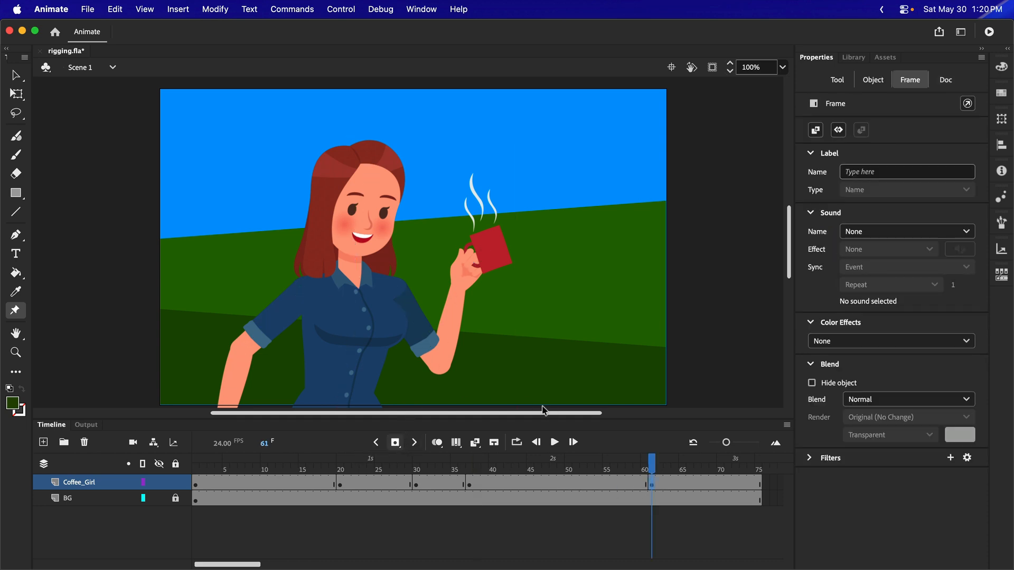
pyautogui.moveTo(360, 295); pyautogui.dragTo(344, 289)
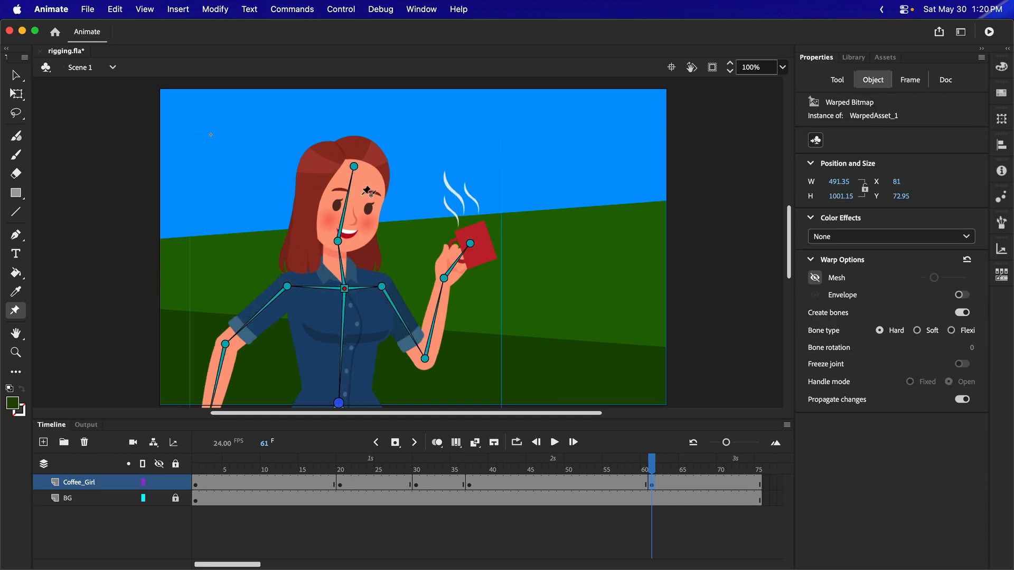
pyautogui.moveTo(355, 169); pyautogui.dragTo(344, 170)
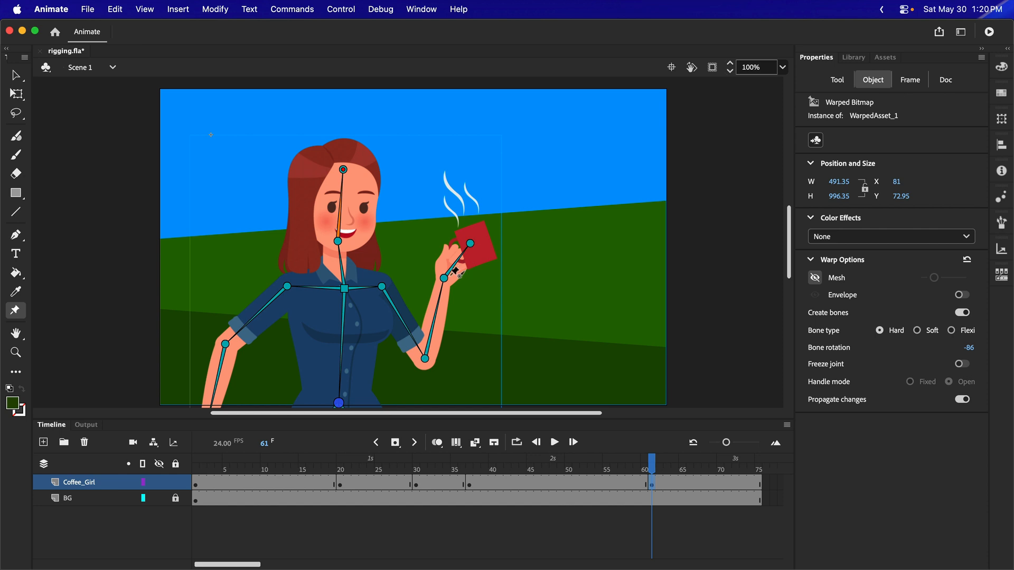
pyautogui.moveTo(444, 279); pyautogui.dragTo(516, 259)
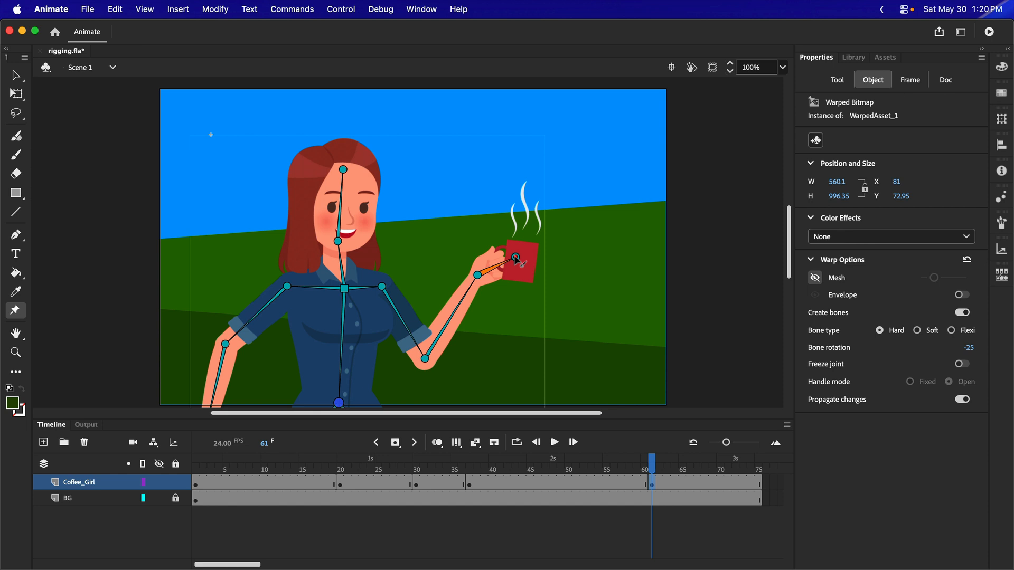
pyautogui.moveTo(228, 350); pyautogui.dragTo(255, 355)
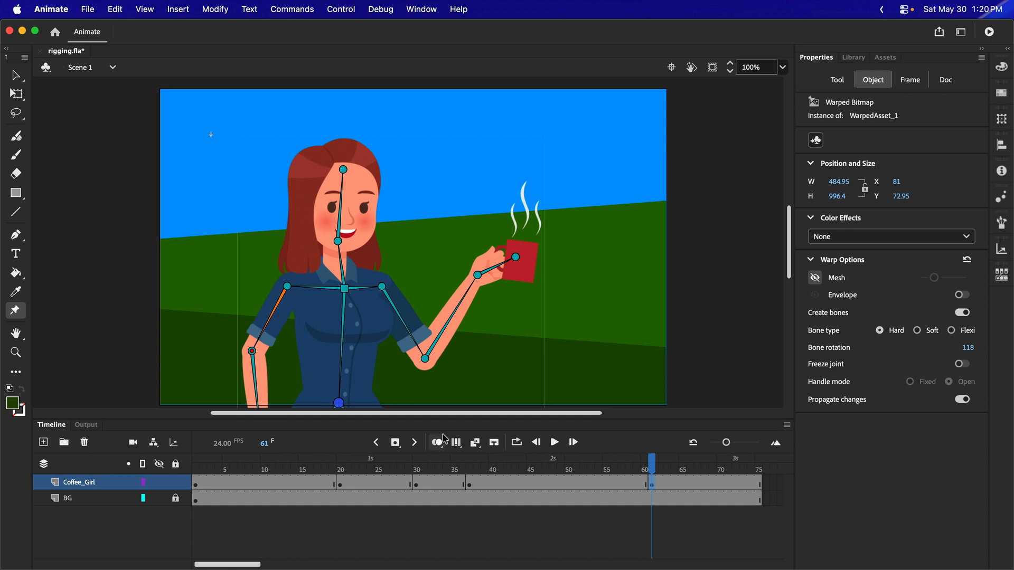
# Save the file and scrub the playhead back to the start of the timeline to review the poses.
pyautogui.click(433, 448)
pyautogui.press('super+s')
pyautogui.moveTo(255, 466); pyautogui.dragTo(238, 426)
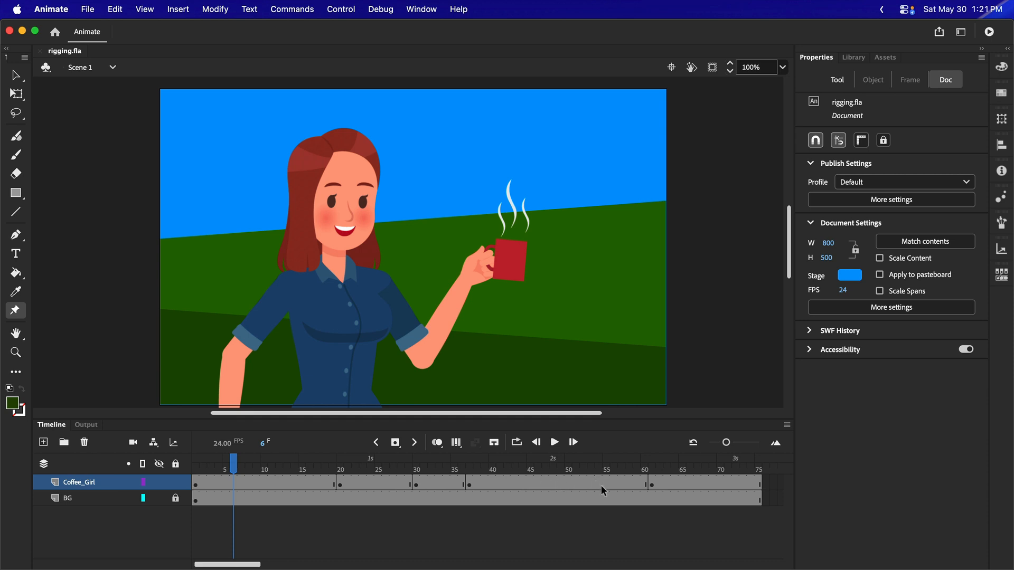
# Apply classic tweens to the Coffee_Girl spans between frames 20 and 61, and play the animation from frame 1.
pyautogui.moveTo(611, 483); pyautogui.dragTo(360, 484)
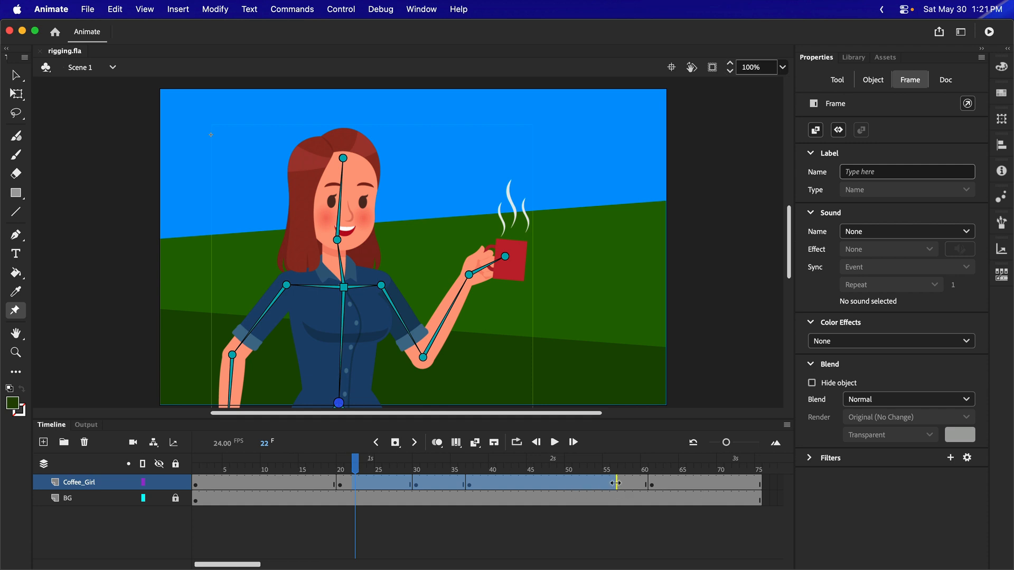
pyautogui.click(480, 445)
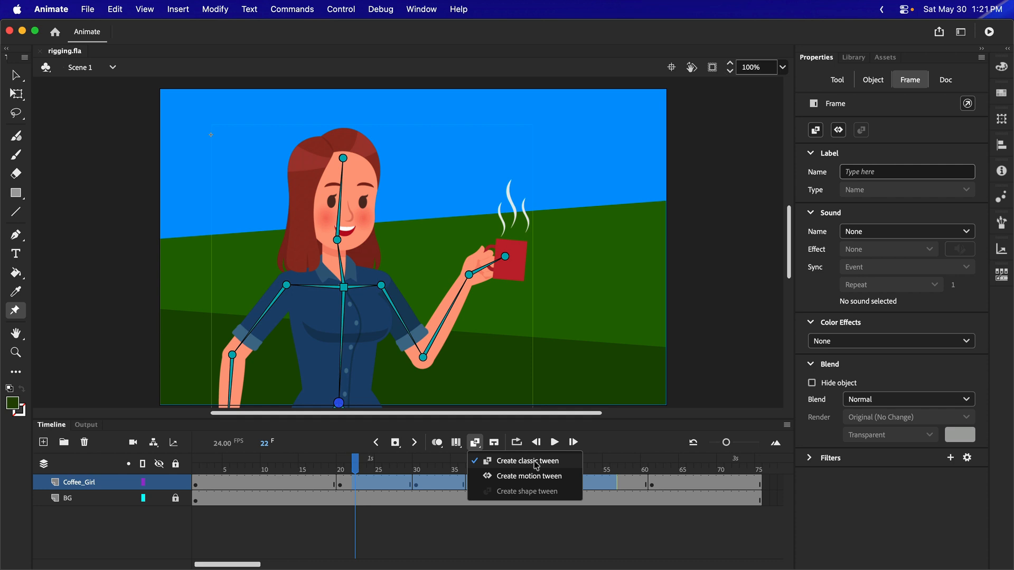
pyautogui.click(475, 442)
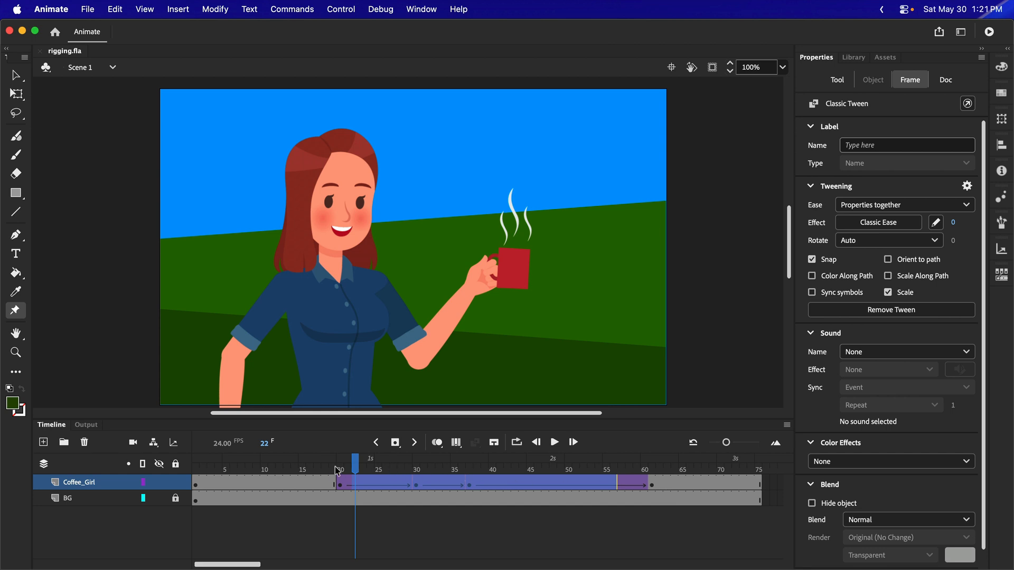
pyautogui.click(197, 468)
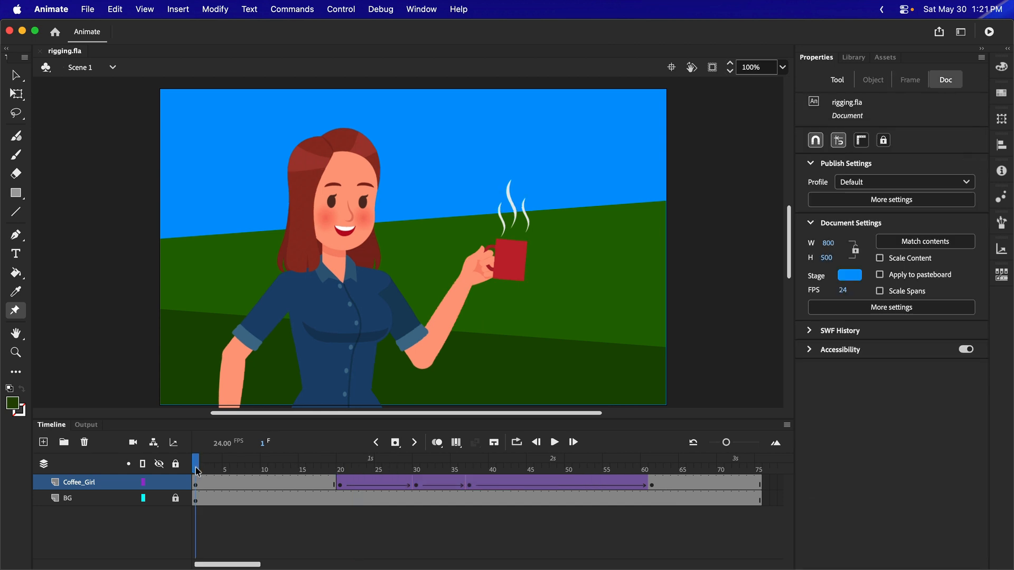
pyautogui.click(554, 442)
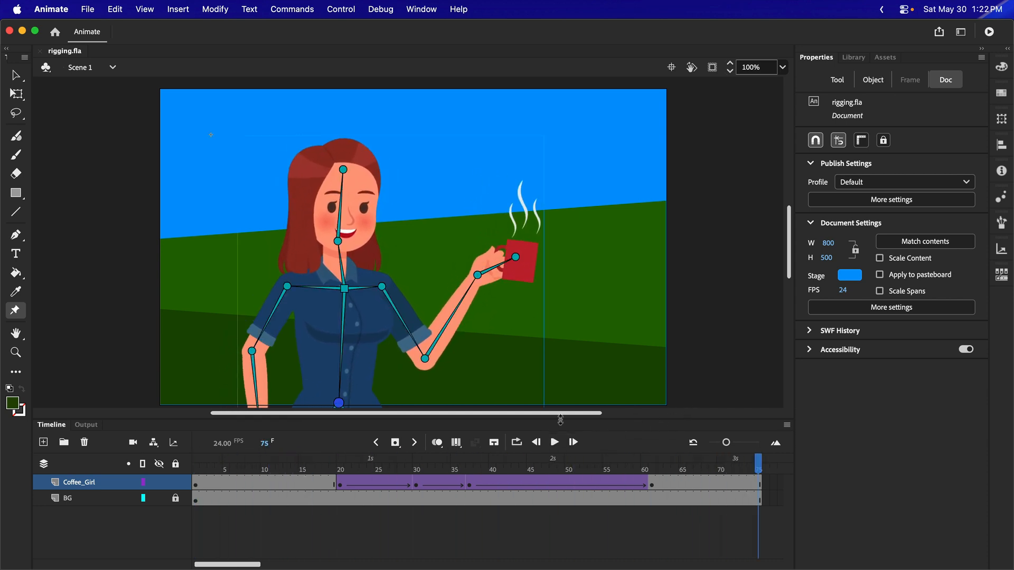
pyautogui.click(554, 443)
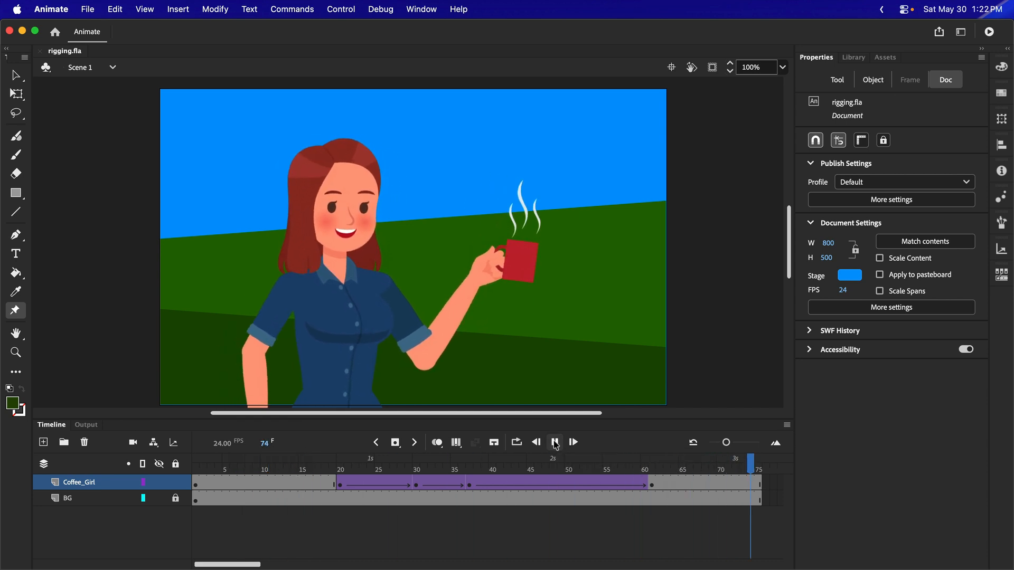
# Retime the Coffee_Girl layer by moving the frame 20 keyframe to frame 10 and the frame 61 keyframe to frame 70.
pyautogui.click(339, 485)
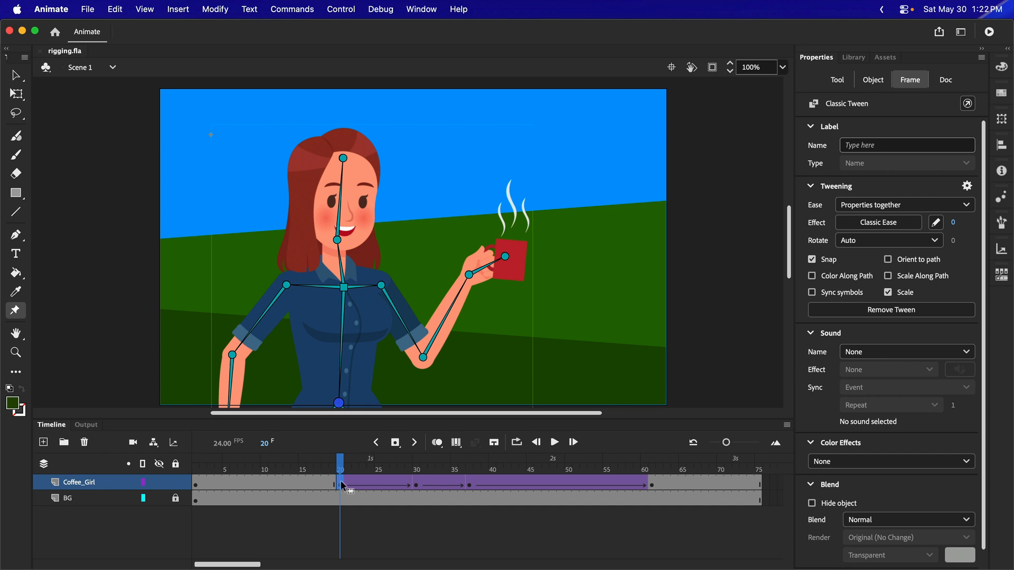
pyautogui.moveTo(266, 482); pyautogui.dragTo(266, 483)
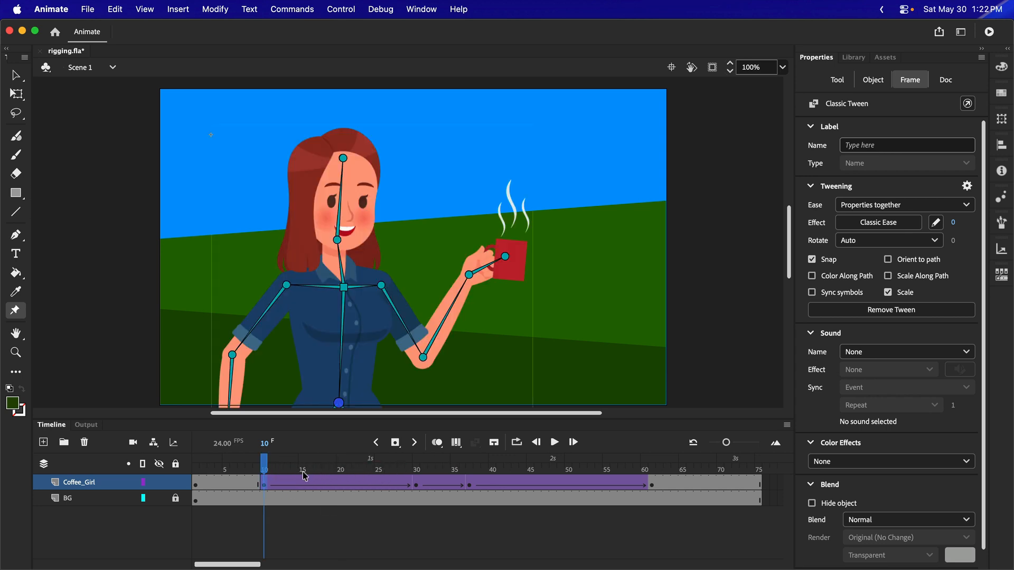
pyautogui.click(653, 486)
pyautogui.moveTo(665, 489); pyautogui.dragTo(718, 481)
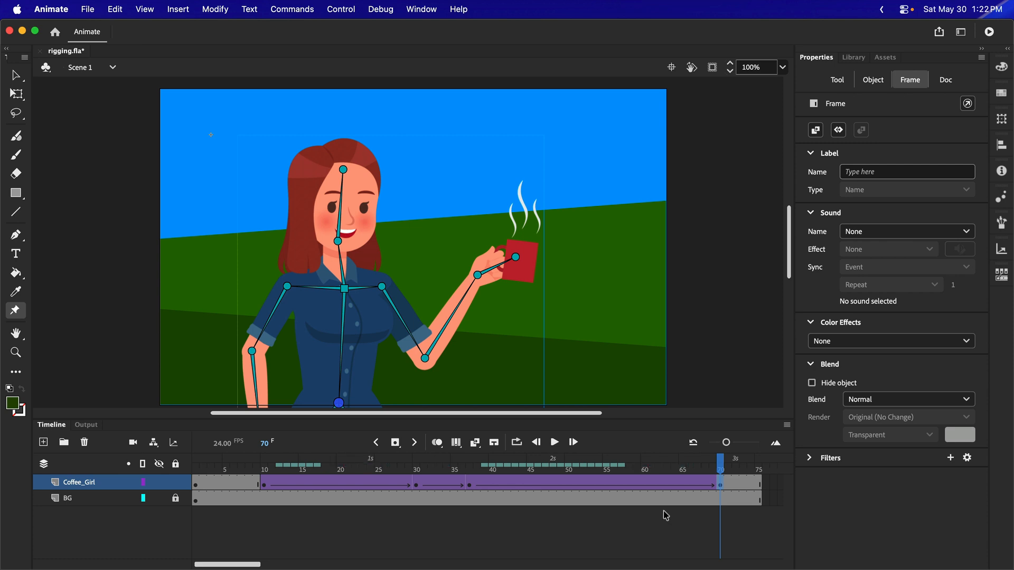
# Move the Coffee_Girl keyframe at frame 37 to frame 44 and play the retimed animation from frame 1.
pyautogui.click(468, 485)
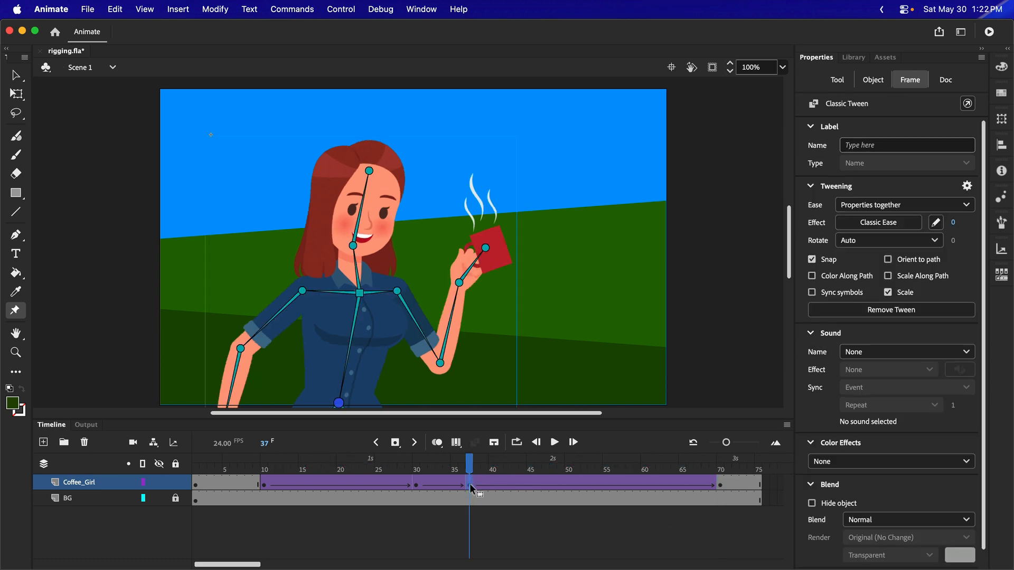
pyautogui.press('F7')
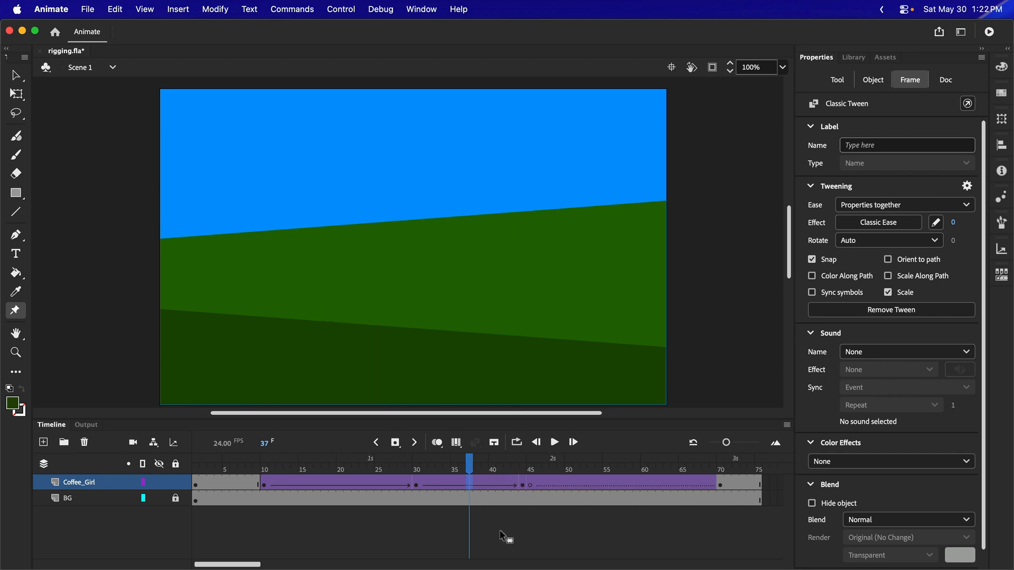
pyautogui.press('super+z')
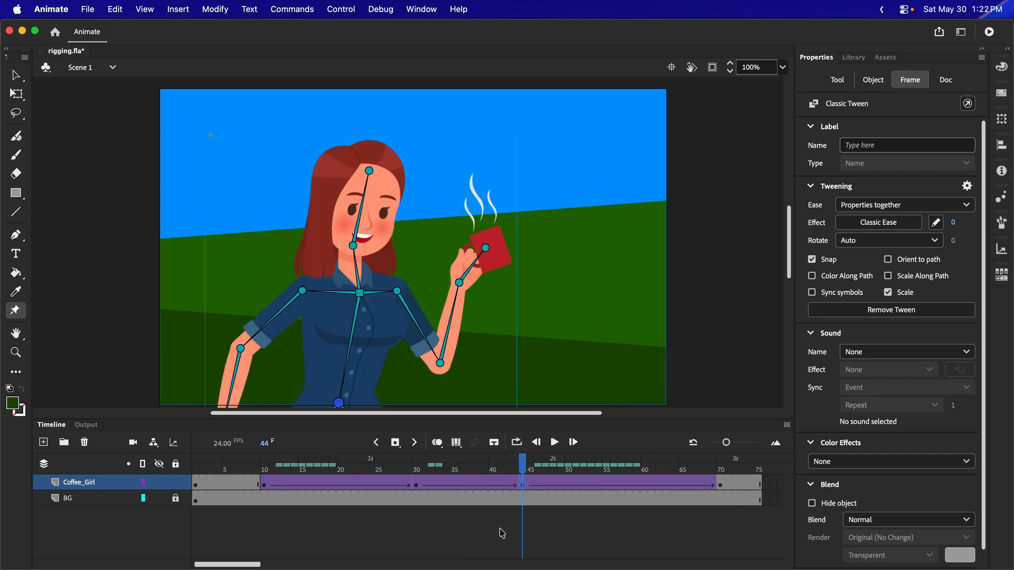
pyautogui.click(200, 470)
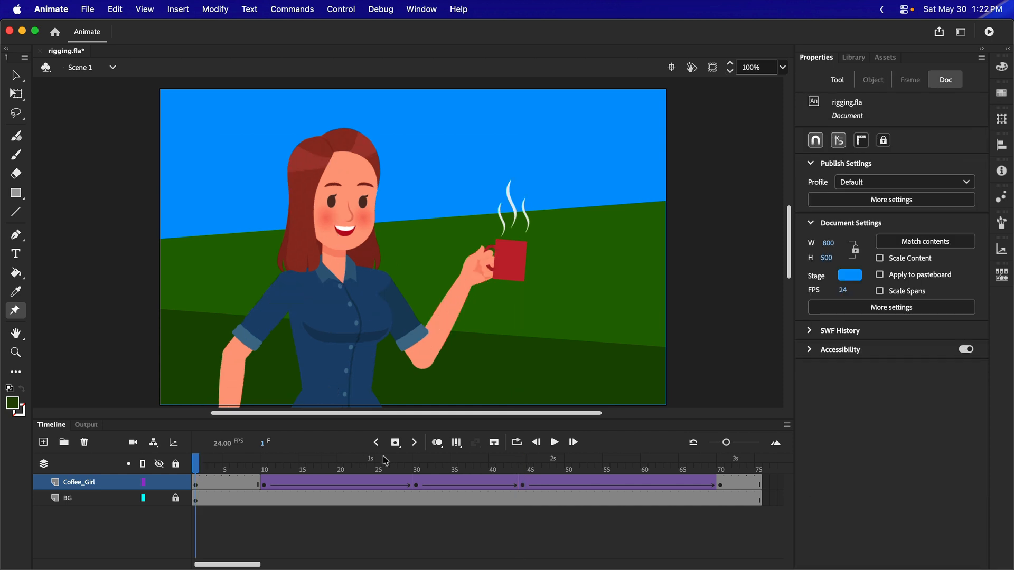
pyautogui.click(555, 442)
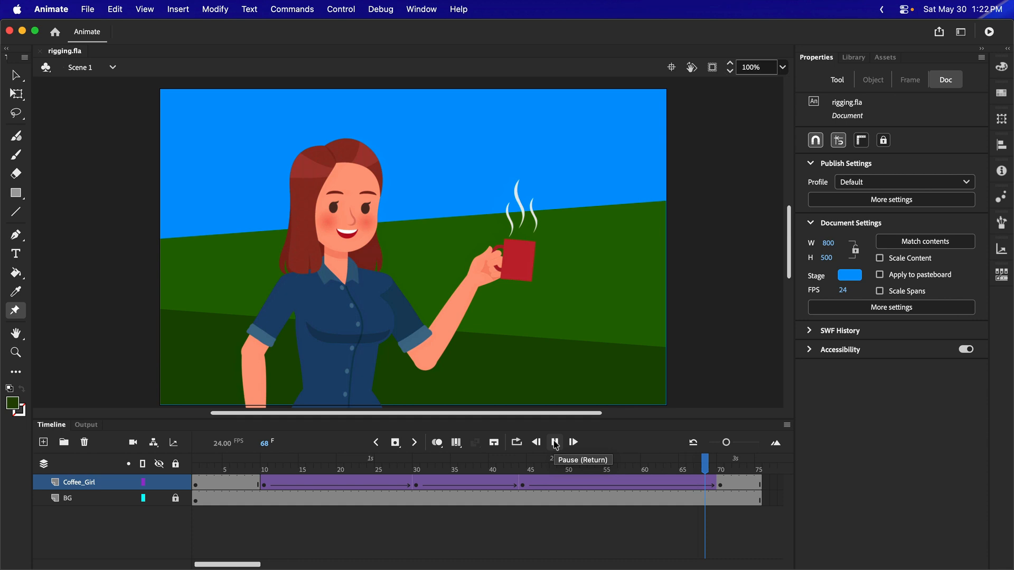
# Copy the Coffee_Girl keyframe at frame 44 and paste it over frame 47 to hold the raised-mug pose.
pyautogui.click(522, 486)
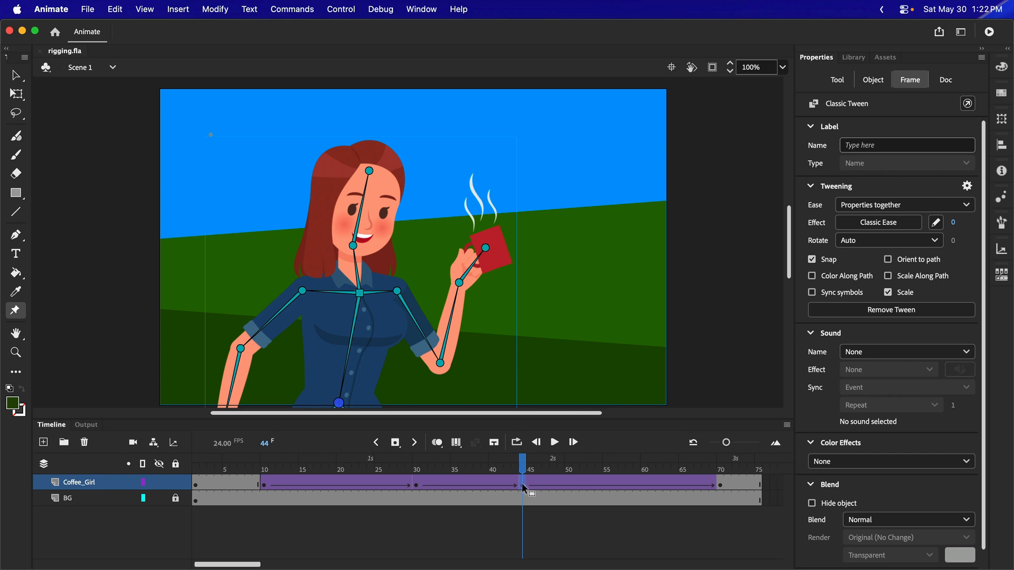
pyautogui.rightClick(522, 482)
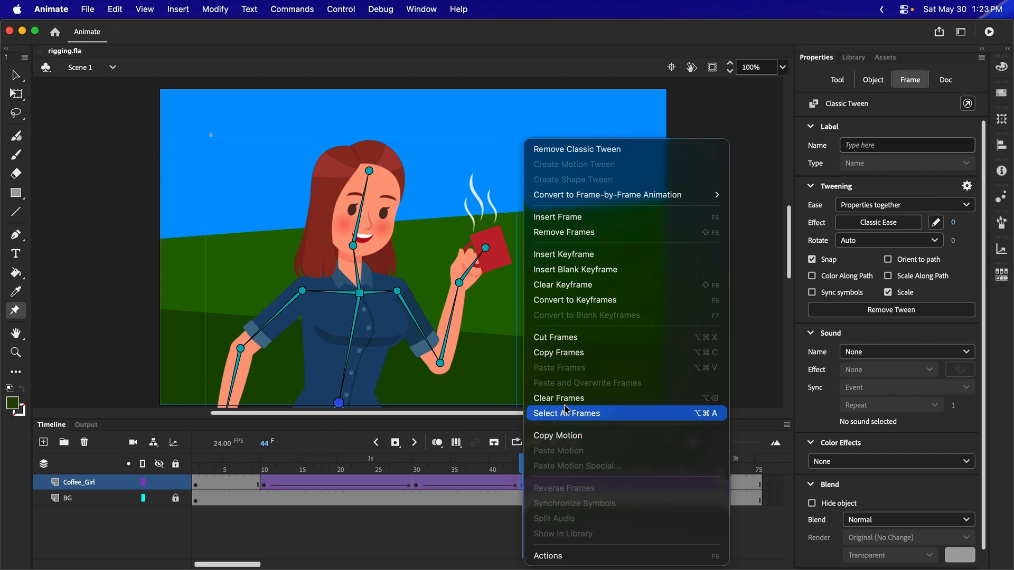
pyautogui.click(565, 358)
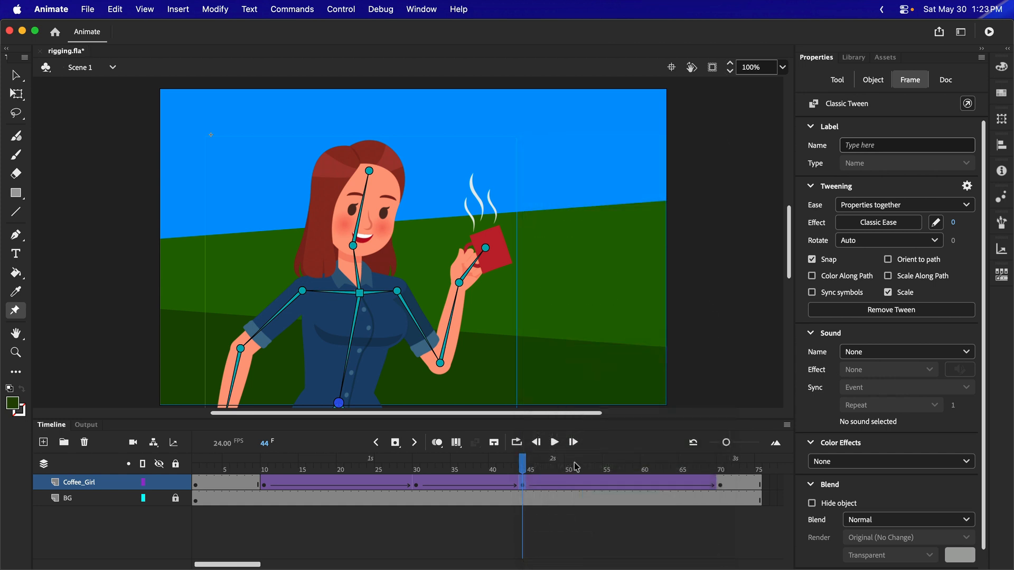
pyautogui.click(540, 483)
pyautogui.click(546, 482)
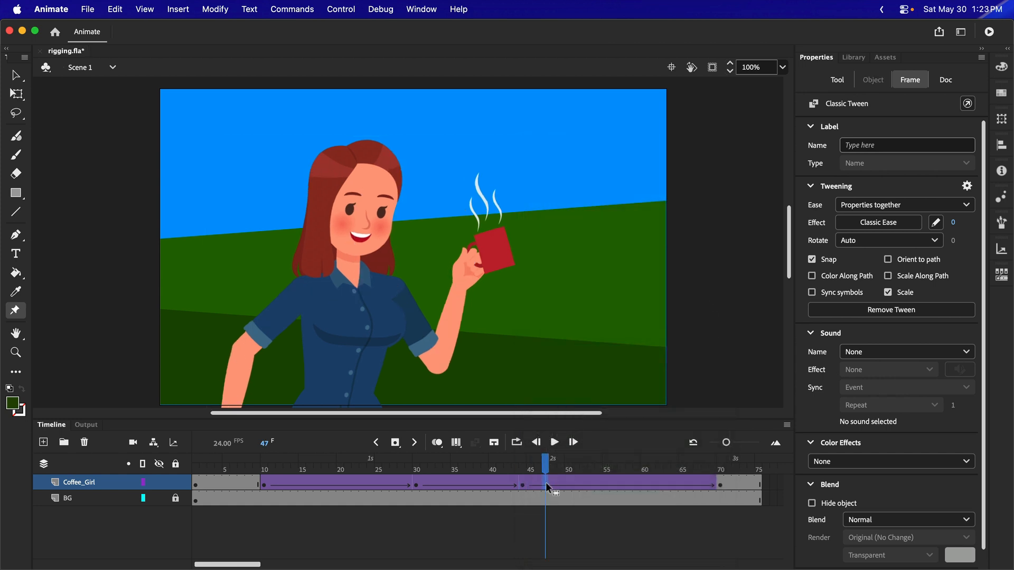
pyautogui.rightClick(546, 482)
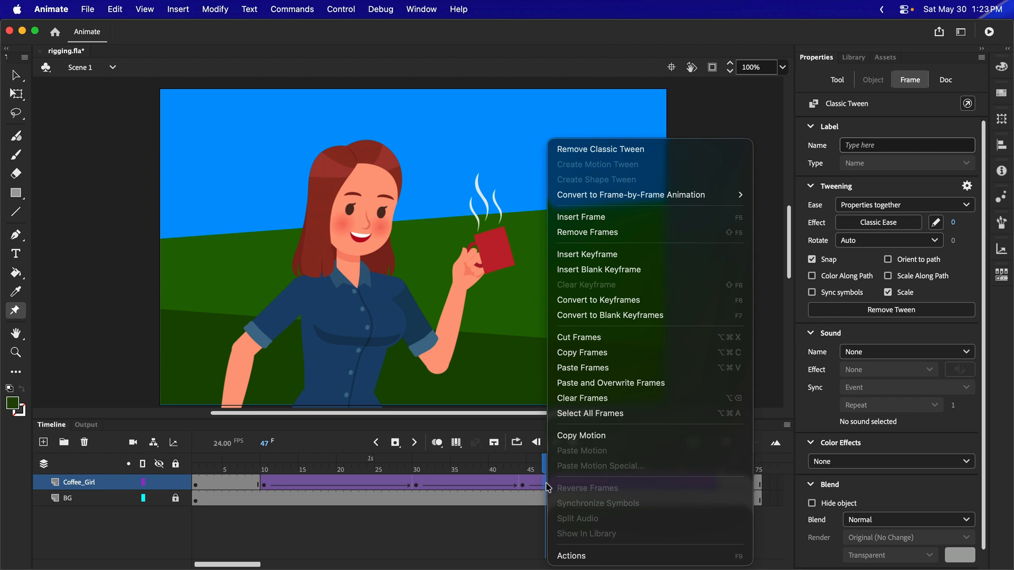
pyautogui.click(614, 388)
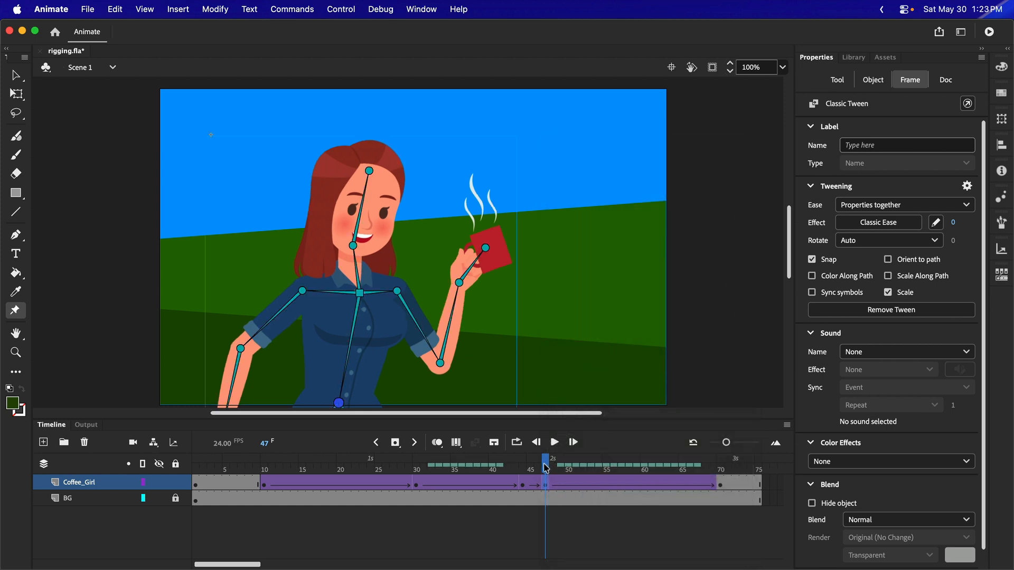
# Copy the Coffee_Girl keyframe at frame 30 and paste it over frame 26 to hold the lowered-mug pose.
pyautogui.moveTo(546, 467)
pyautogui.mouseDown()
pyautogui.moveTo(516, 470)
pyautogui.moveTo(573, 470)
pyautogui.moveTo(336, 472)
pyautogui.moveTo(415, 472)
pyautogui.moveTo(417, 481)
pyautogui.mouseUp()
pyautogui.click(417, 482)
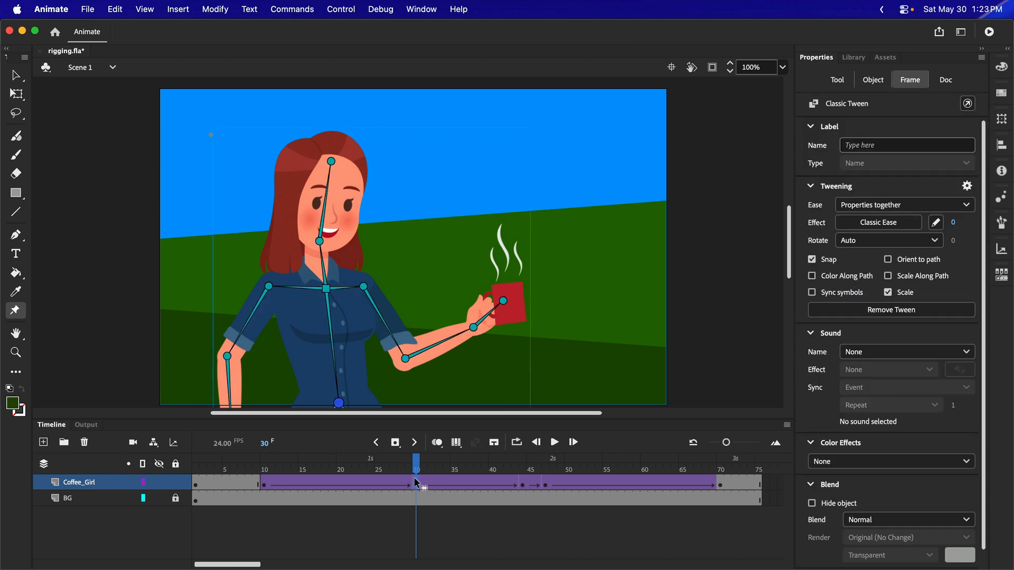
pyautogui.rightClick(416, 483)
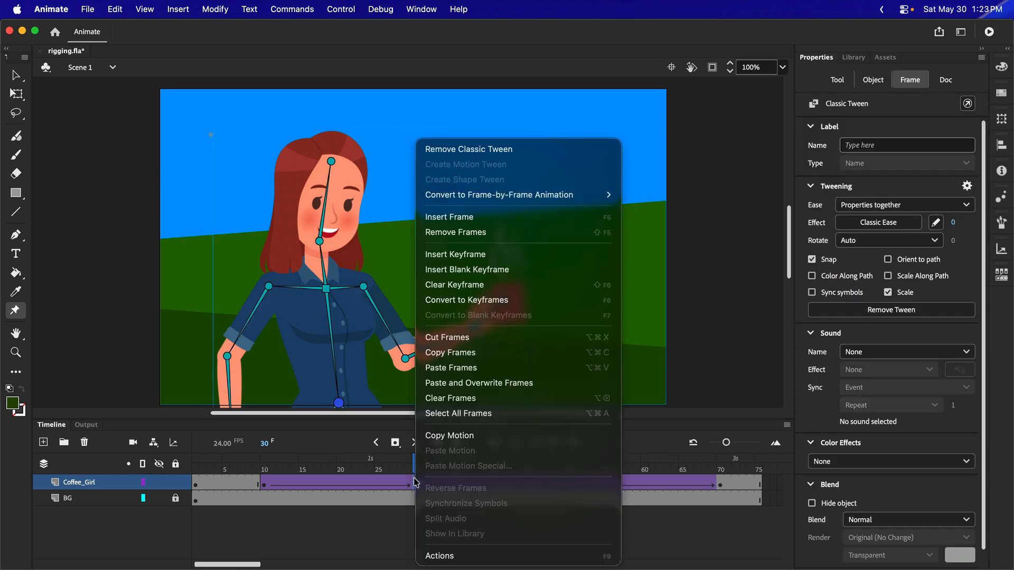
pyautogui.click(449, 358)
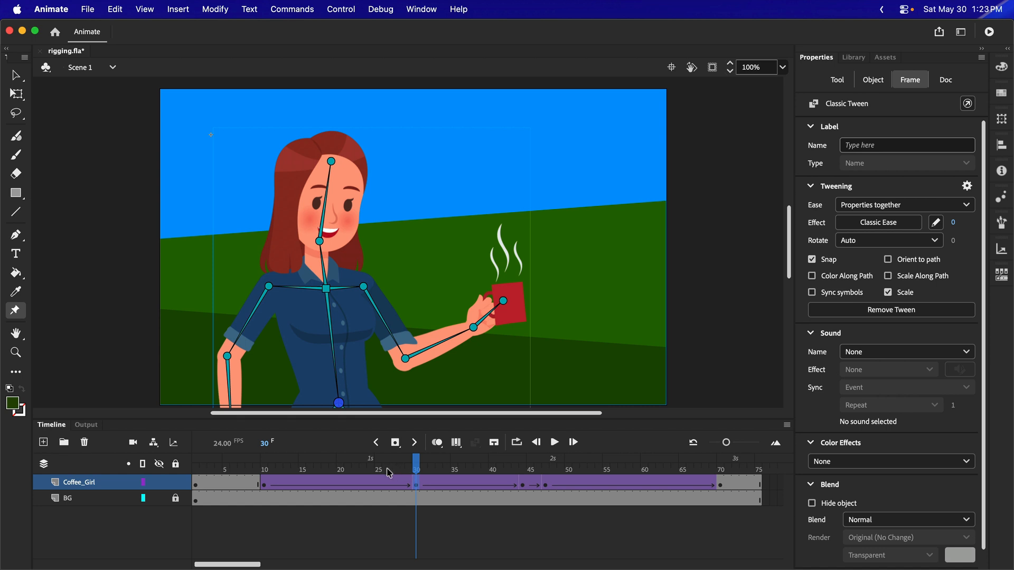
pyautogui.click(389, 471)
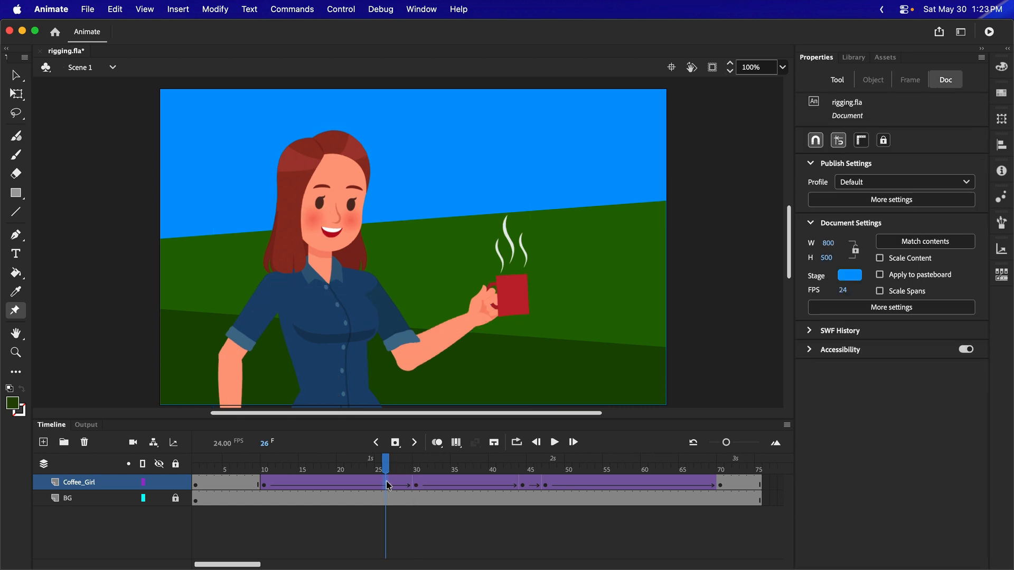
pyautogui.click(389, 485)
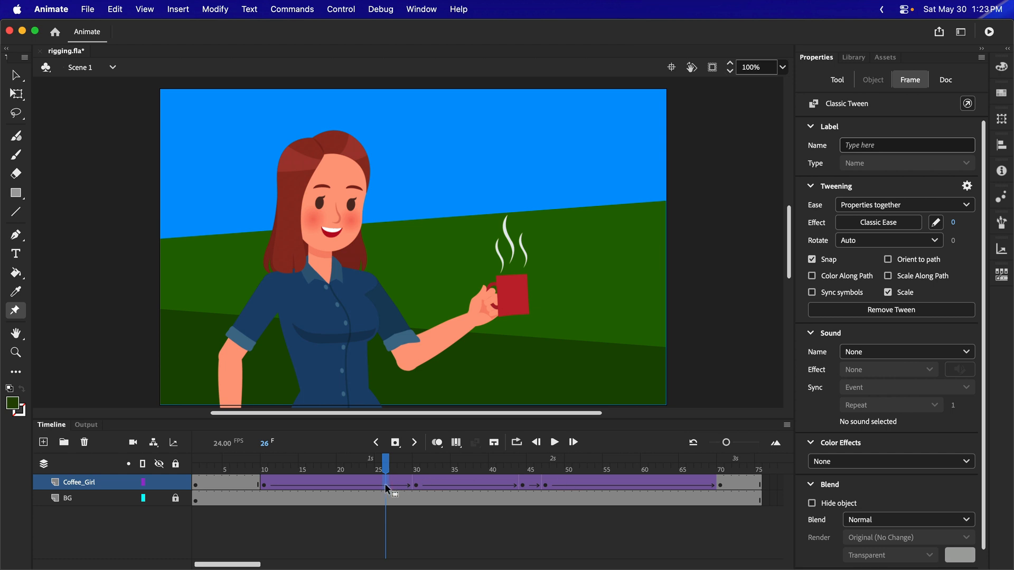
pyautogui.rightClick(386, 489)
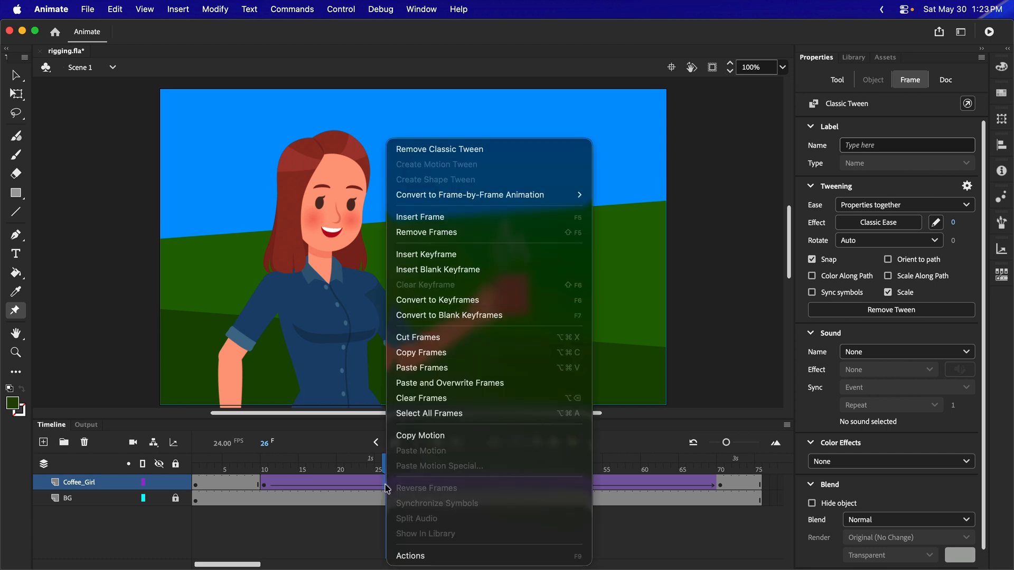
pyautogui.click(439, 383)
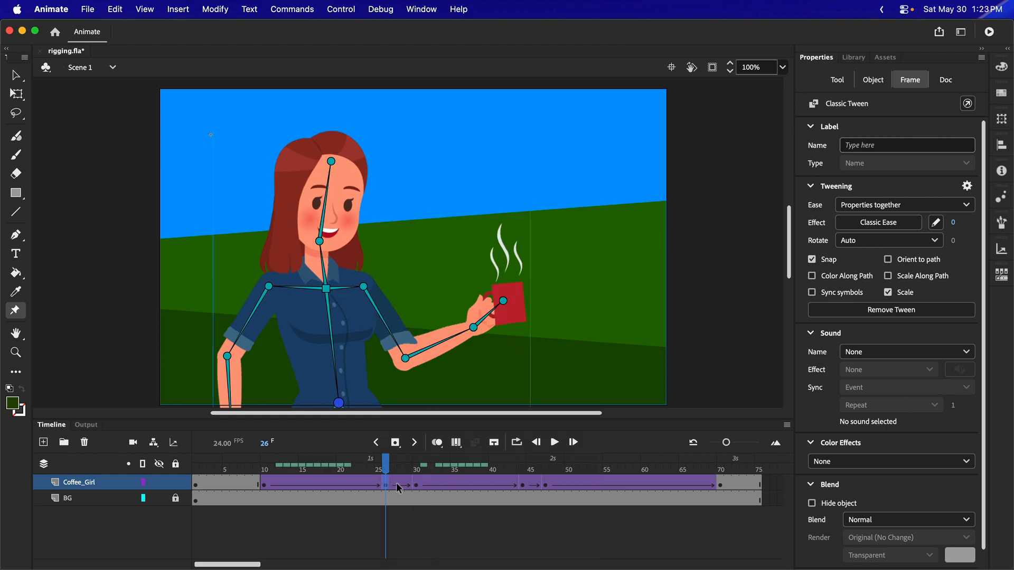
# Remove the classic tweens from the Coffee_Girl hold spans between frames 26 and 30 and between frames 44 and 47.
pyautogui.click(388, 468)
pyautogui.moveTo(388, 468); pyautogui.dragTo(409, 465)
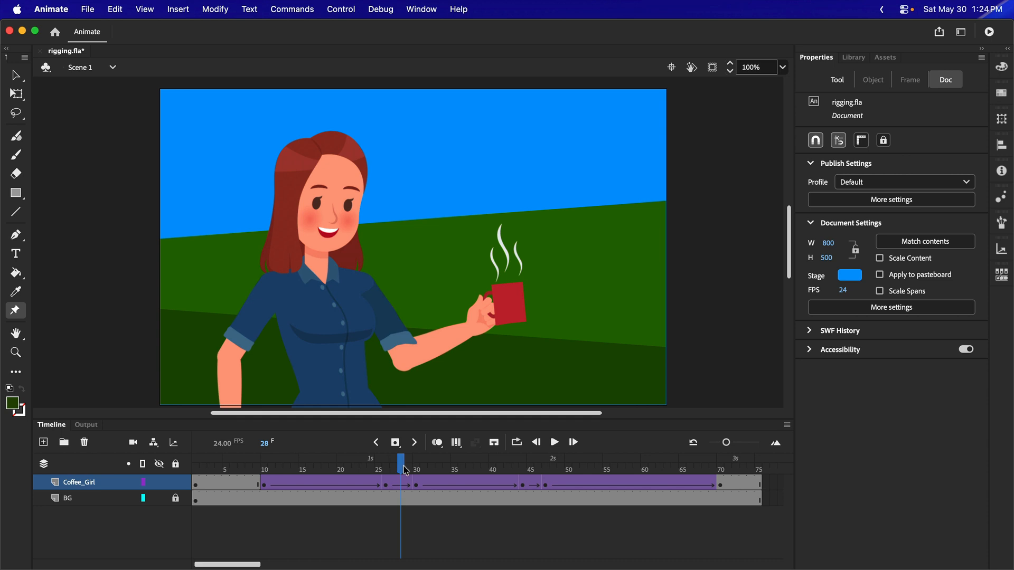
pyautogui.click(400, 480)
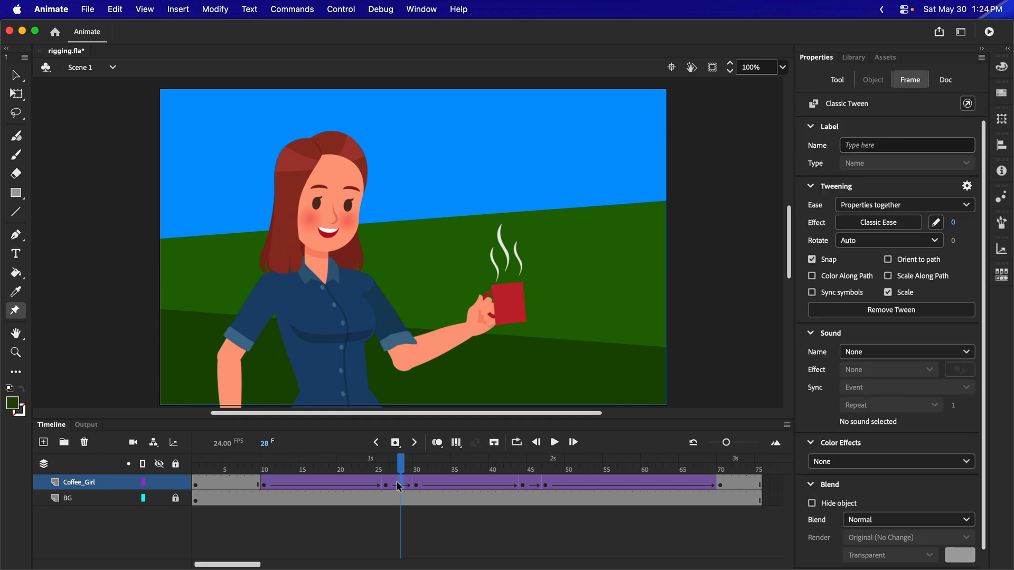
pyautogui.click(868, 312)
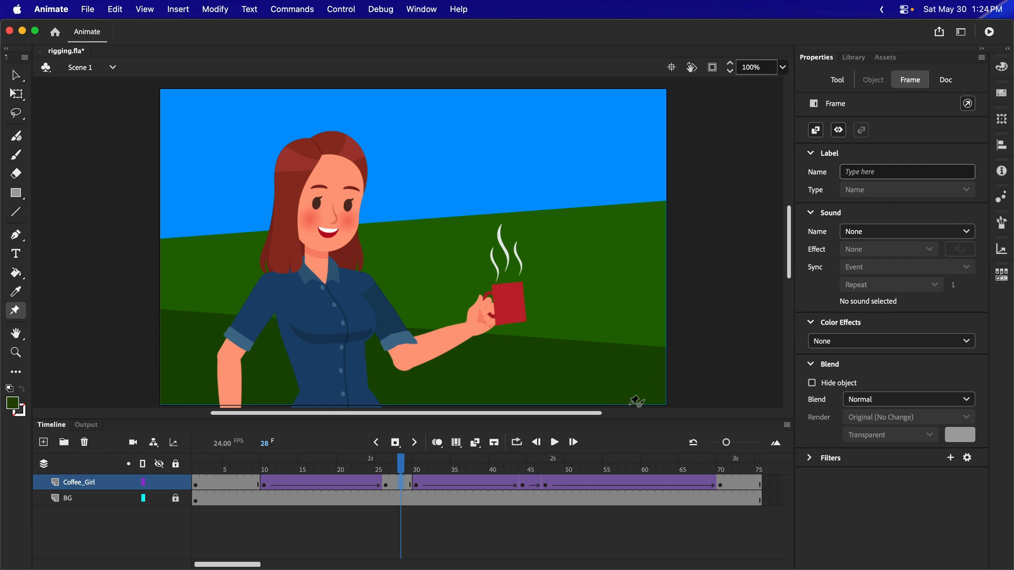
pyautogui.click(532, 484)
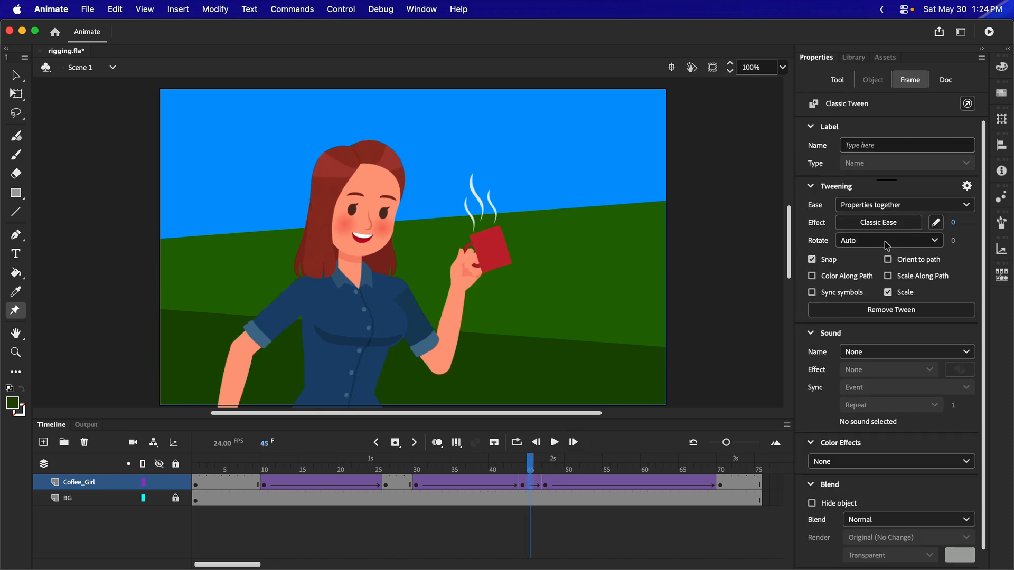
pyautogui.click(886, 311)
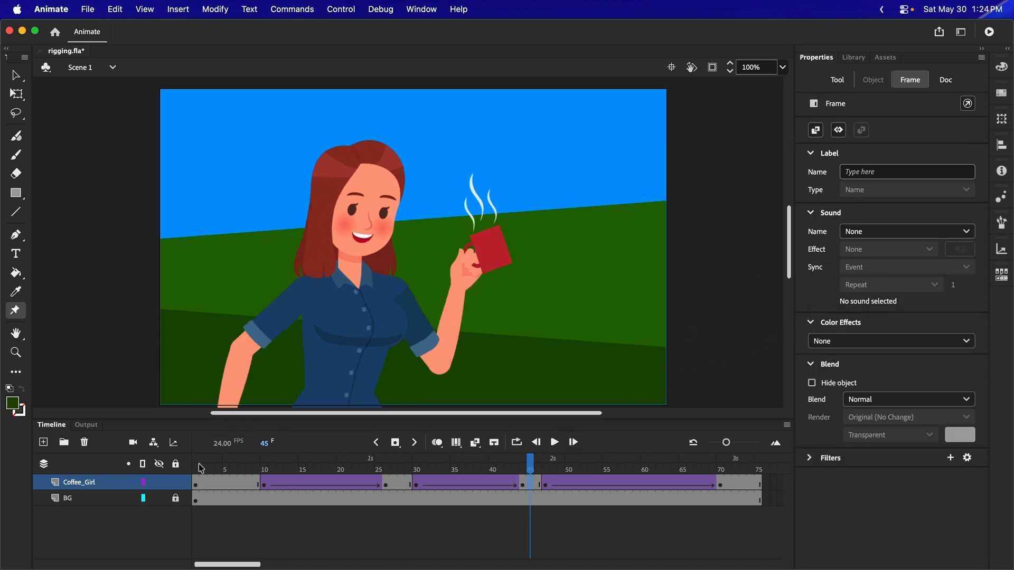
# Save the file and play the animation from frame 1 to check the pose holds.
pyautogui.click(199, 469)
pyautogui.press('super+s')
pyautogui.click(554, 442)
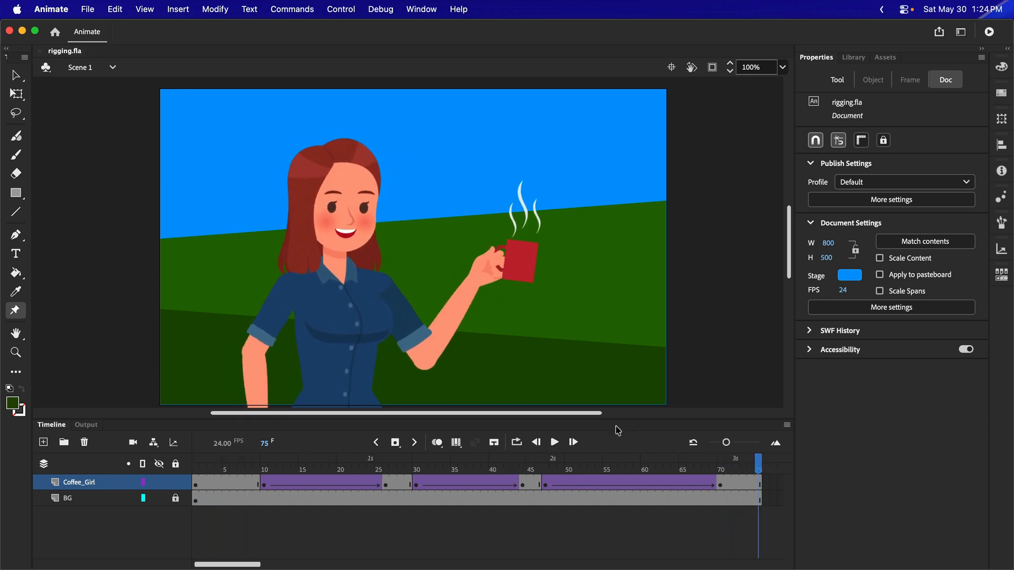
# Retime the Coffee_Girl pose holds by moving the keyframes at frames 47, 26 and 30 to frames 50, 24 and 32.
pyautogui.click(547, 486)
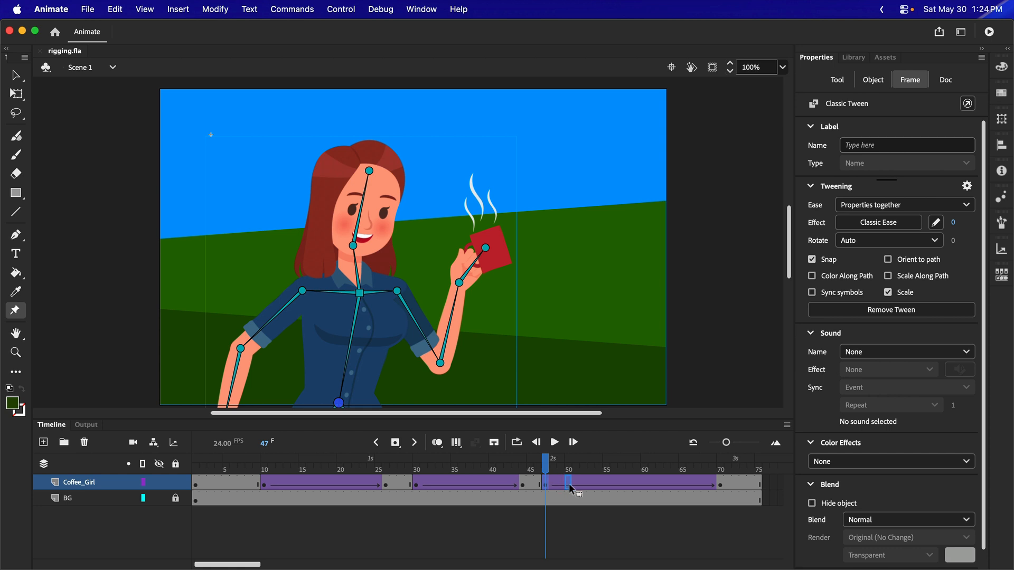
pyautogui.moveTo(569, 484); pyautogui.dragTo(570, 485)
pyautogui.click(383, 484)
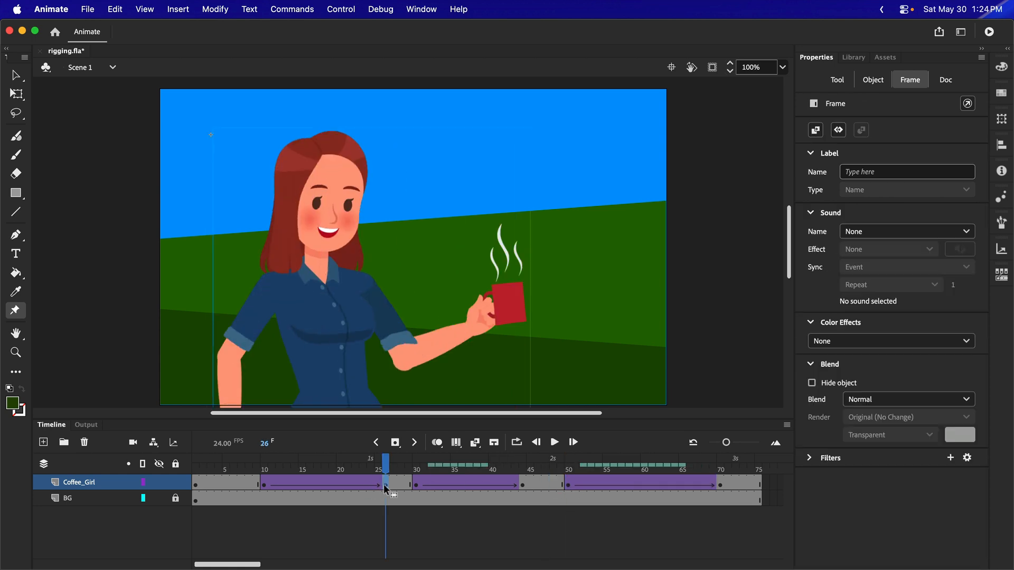
pyautogui.moveTo(385, 484); pyautogui.dragTo(368, 482)
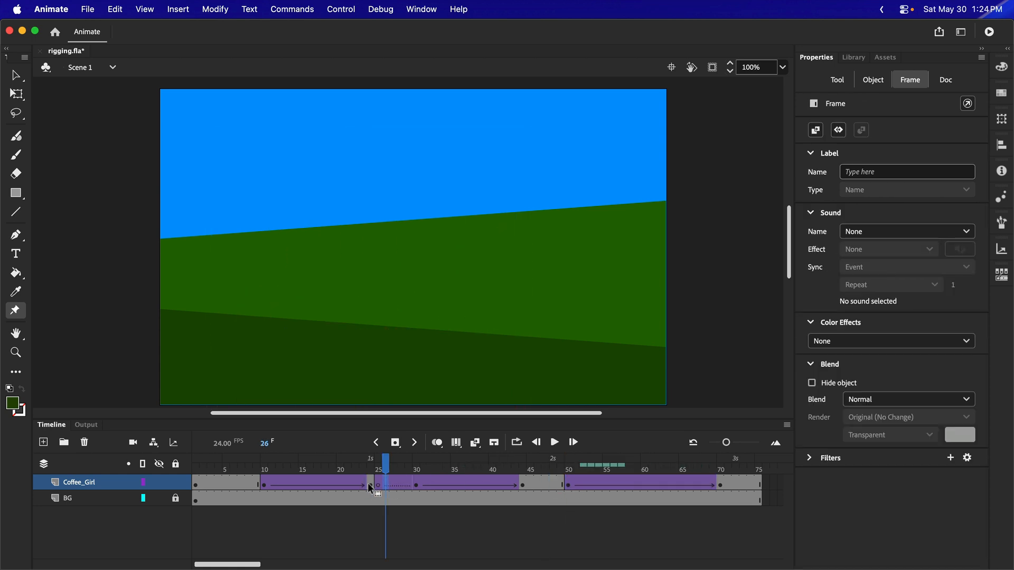
pyautogui.click(416, 483)
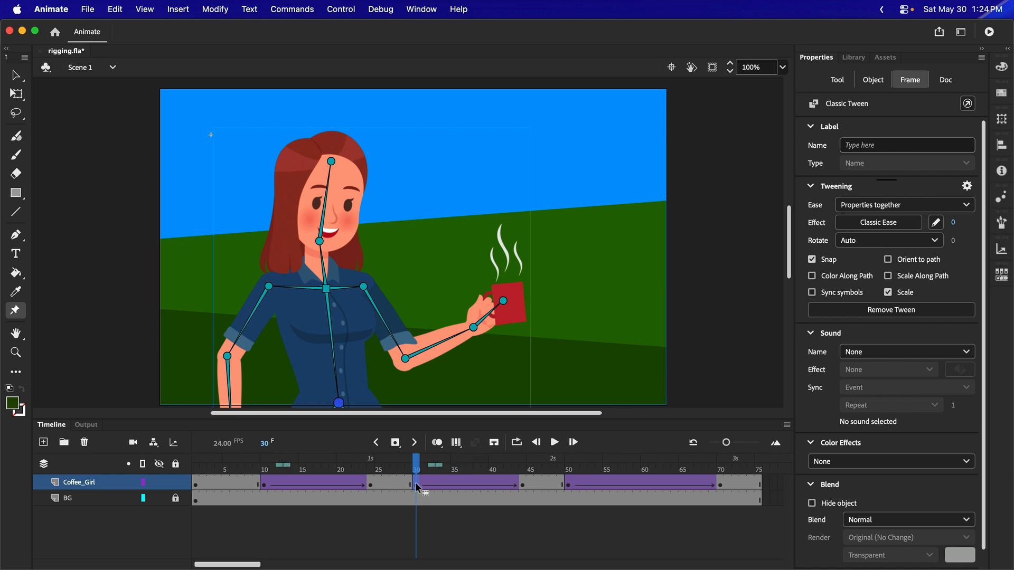
pyautogui.moveTo(415, 482); pyautogui.dragTo(429, 483)
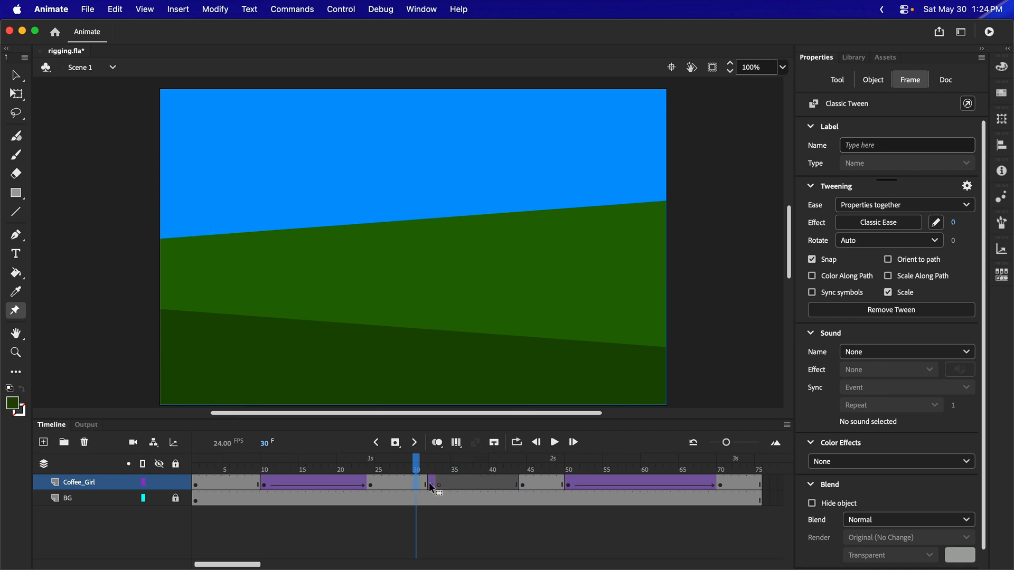
# Play the animation from frame 1 and move the Coffee_Girl keyframe at frame 24 to frame 26.
pyautogui.click(196, 471)
pyautogui.click(555, 442)
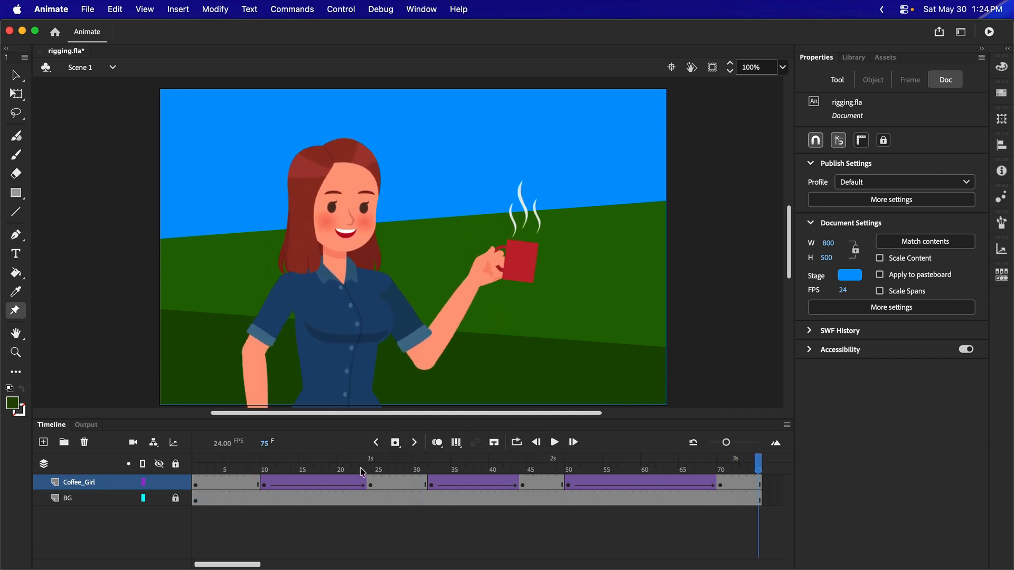
pyautogui.click(371, 485)
pyautogui.moveTo(370, 481); pyautogui.dragTo(385, 481)
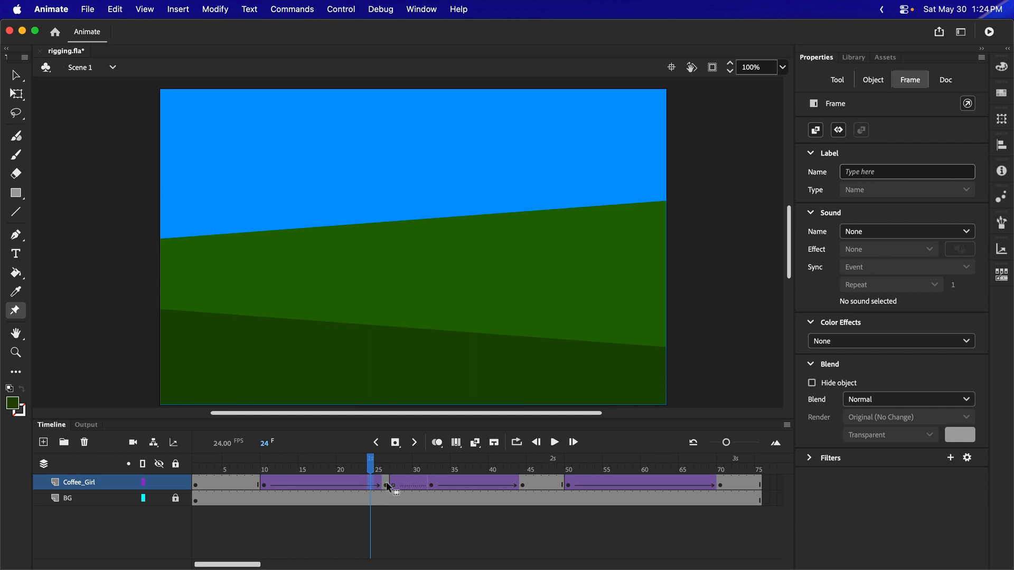
# Play the animation from the start to check the retimed holds, and save the file.
pyautogui.click(203, 470)
pyautogui.click(555, 442)
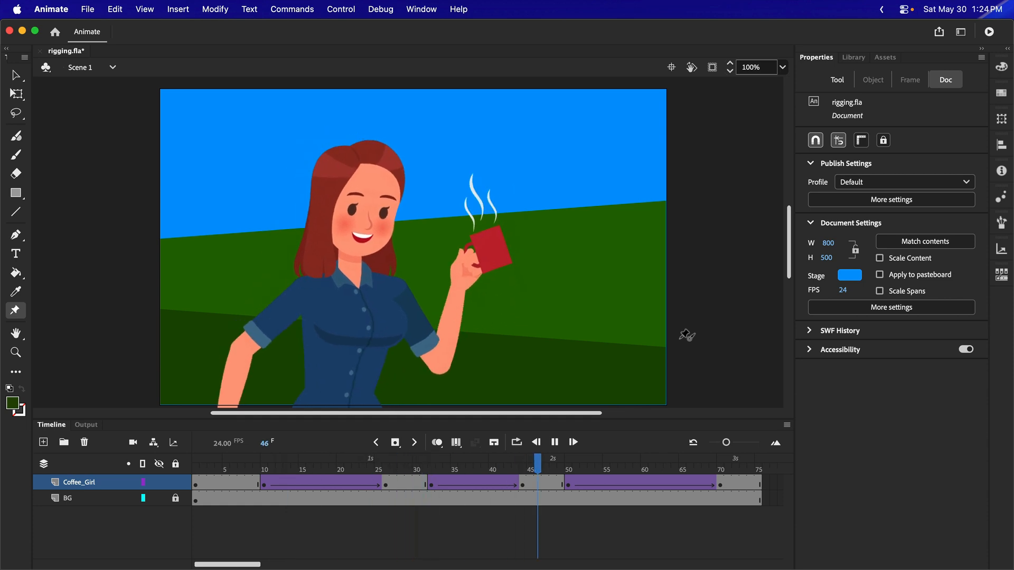
pyautogui.press('super+s')
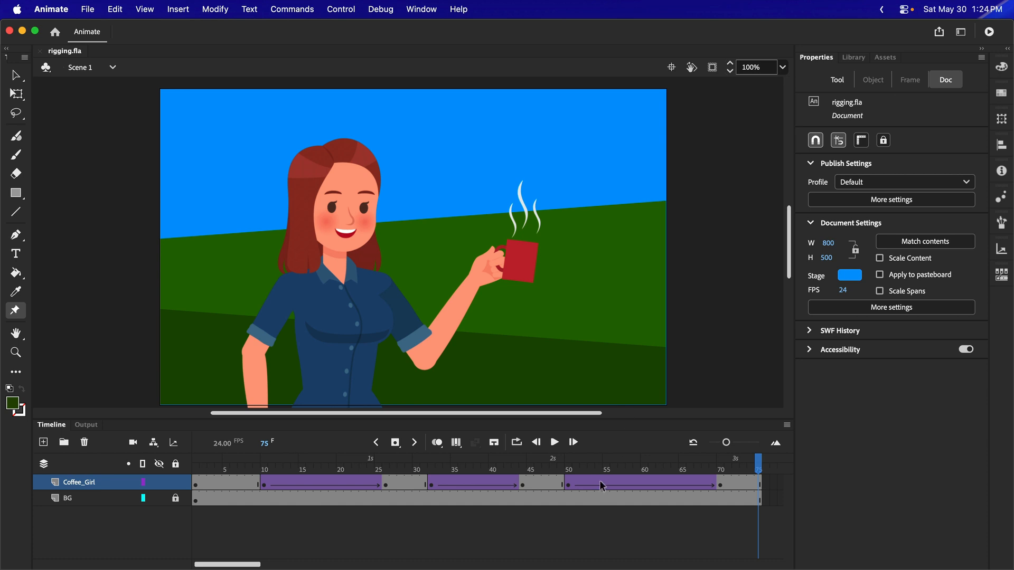
# Apply a Quad Ease-In-Out effect to the Coffee_Girl classic tween between frames 50 and 70.
pyautogui.click(627, 480)
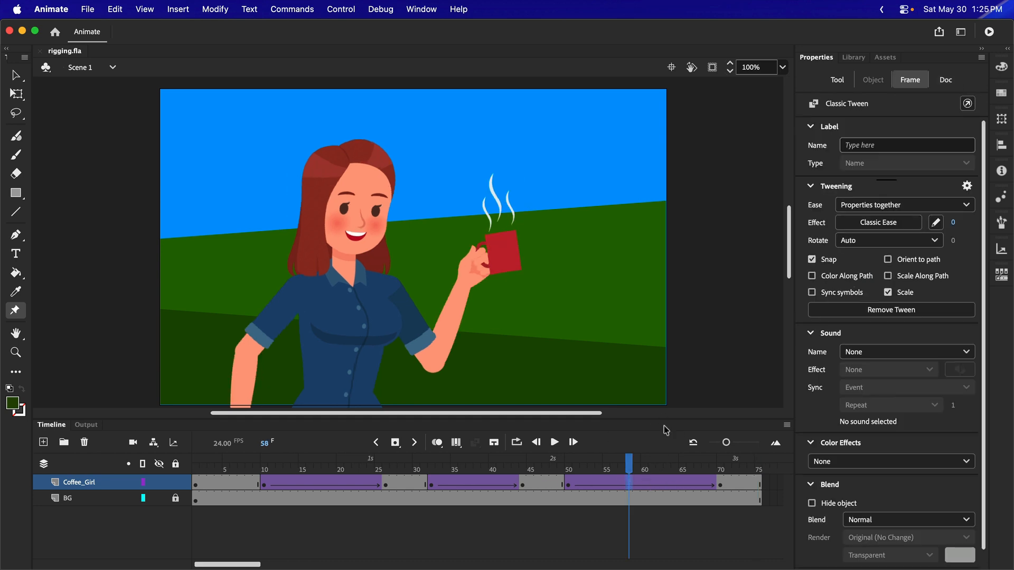
pyautogui.click(878, 222)
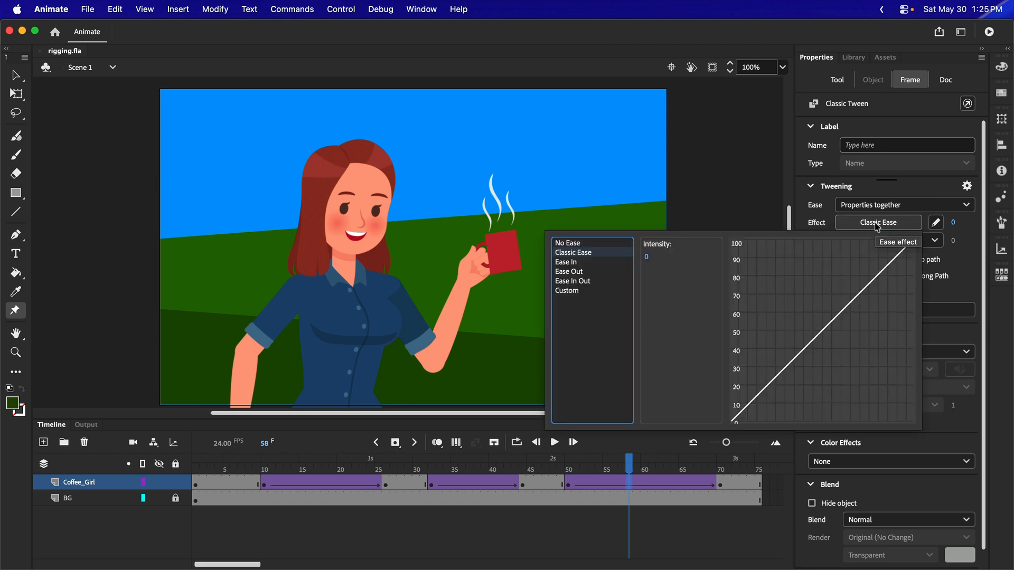
pyautogui.click(581, 282)
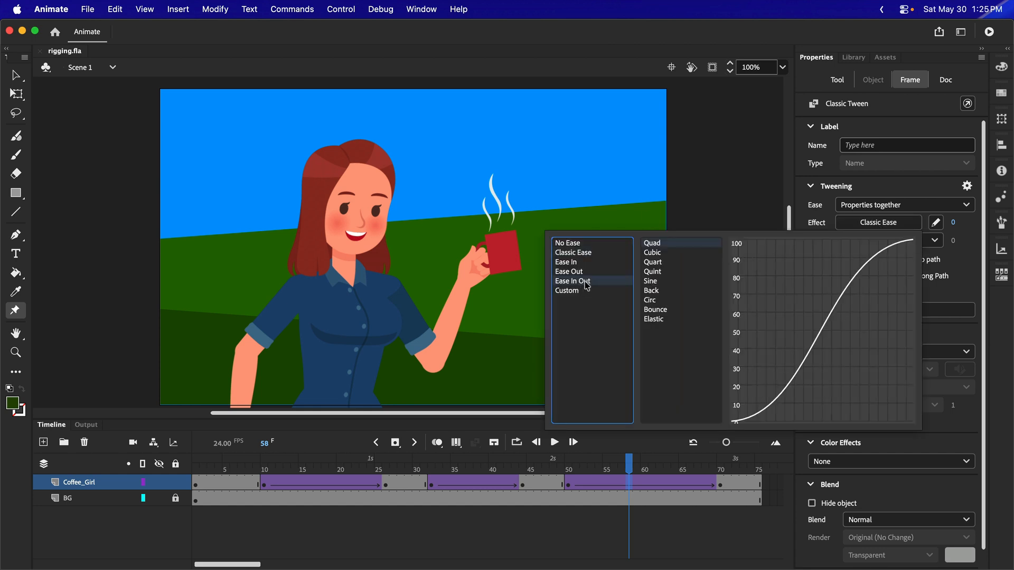
pyautogui.doubleClick(660, 245)
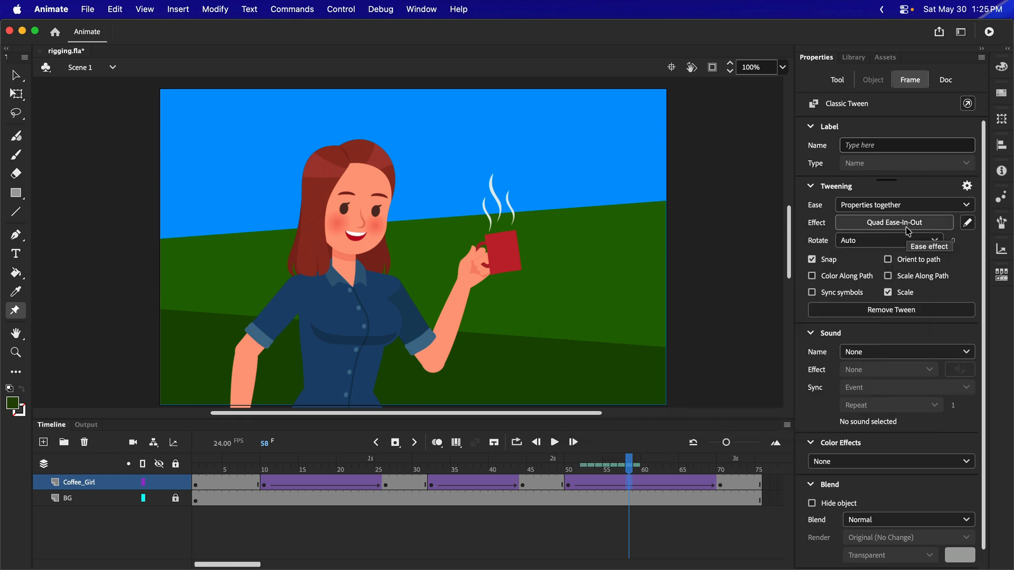
# Apply a Quad Ease-In-Out effect to the Coffee_Girl classic tween between frames 32 and 44.
pyautogui.click(479, 483)
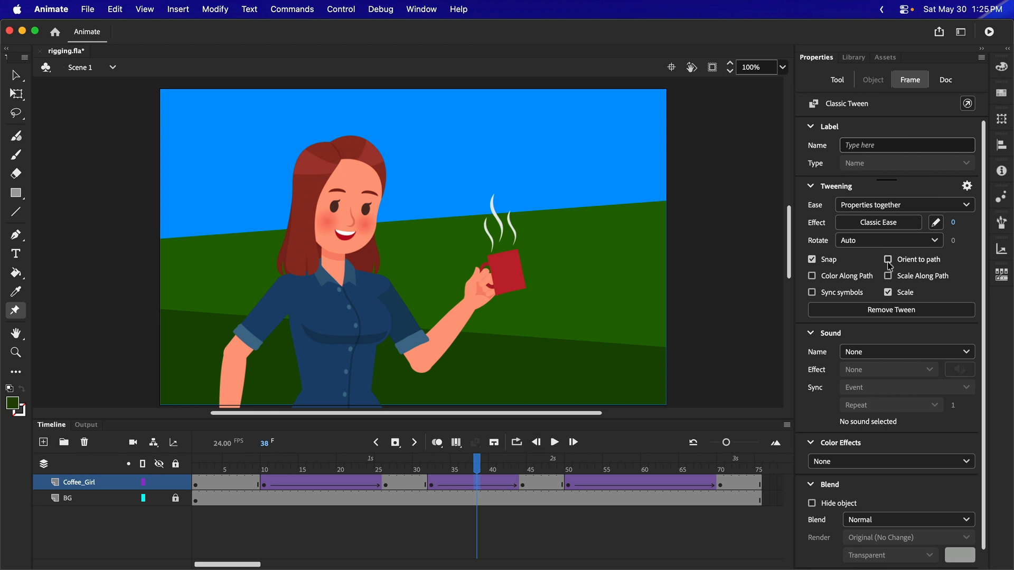
pyautogui.click(878, 223)
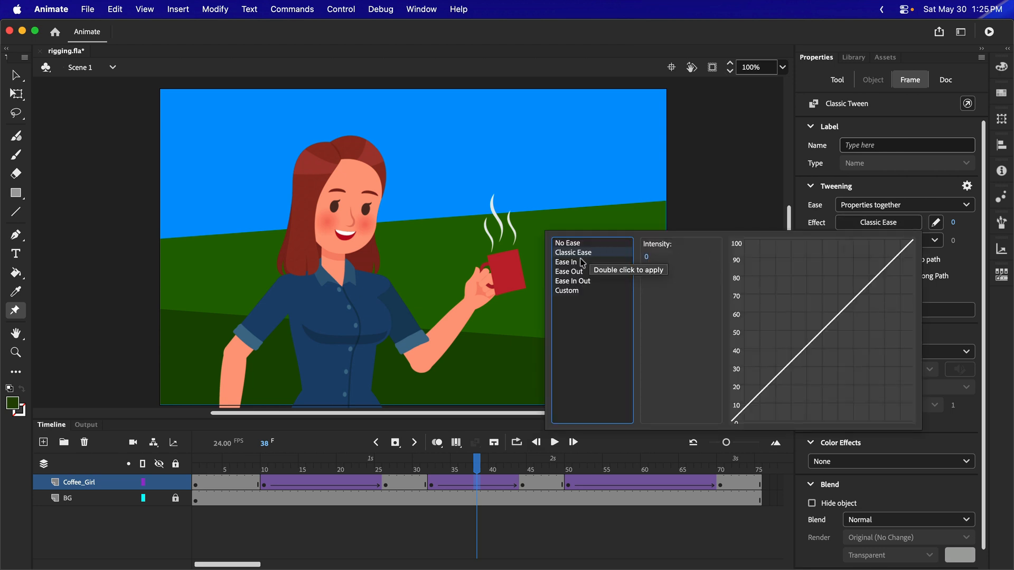
pyautogui.click(578, 282)
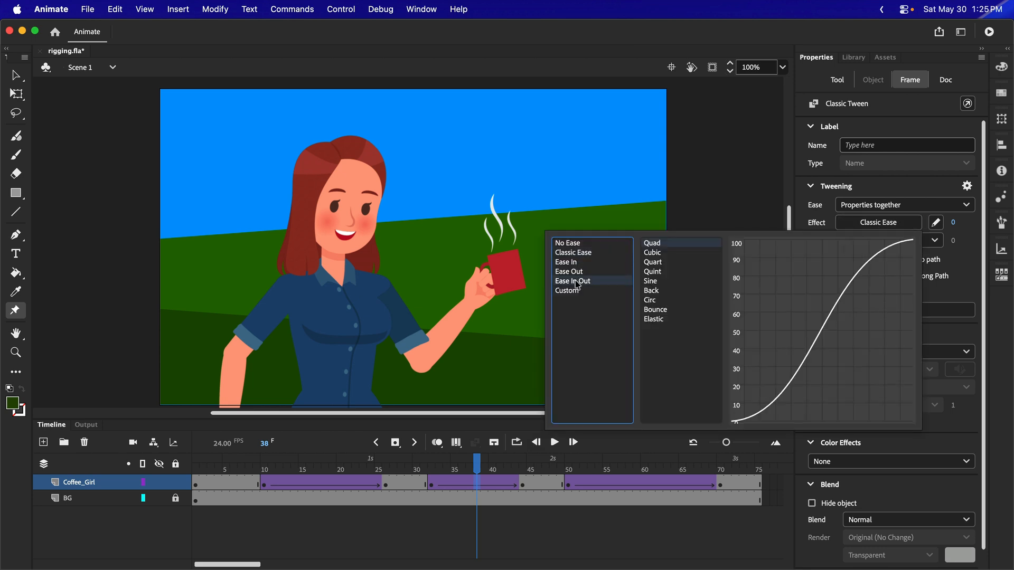
pyautogui.doubleClick(662, 244)
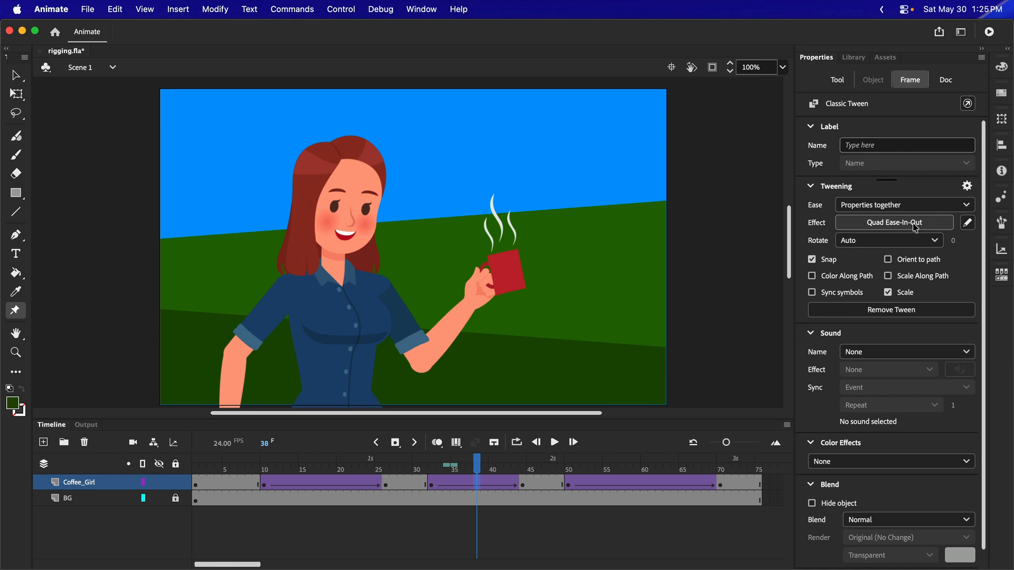
# Apply a Quad Ease-In-Out effect to the Coffee_Girl classic tween between frames 10 and 26.
pyautogui.click(327, 482)
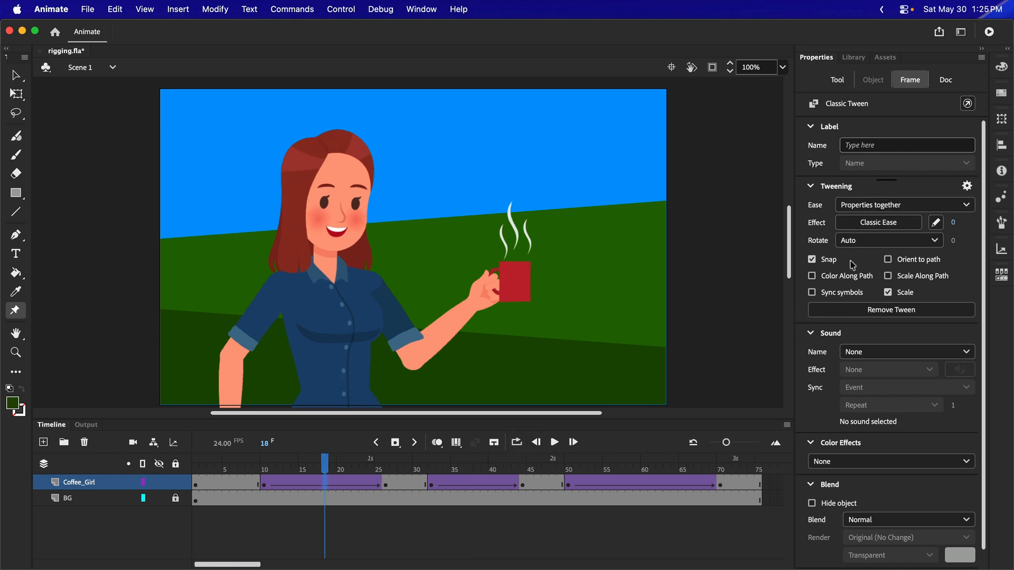
pyautogui.click(874, 223)
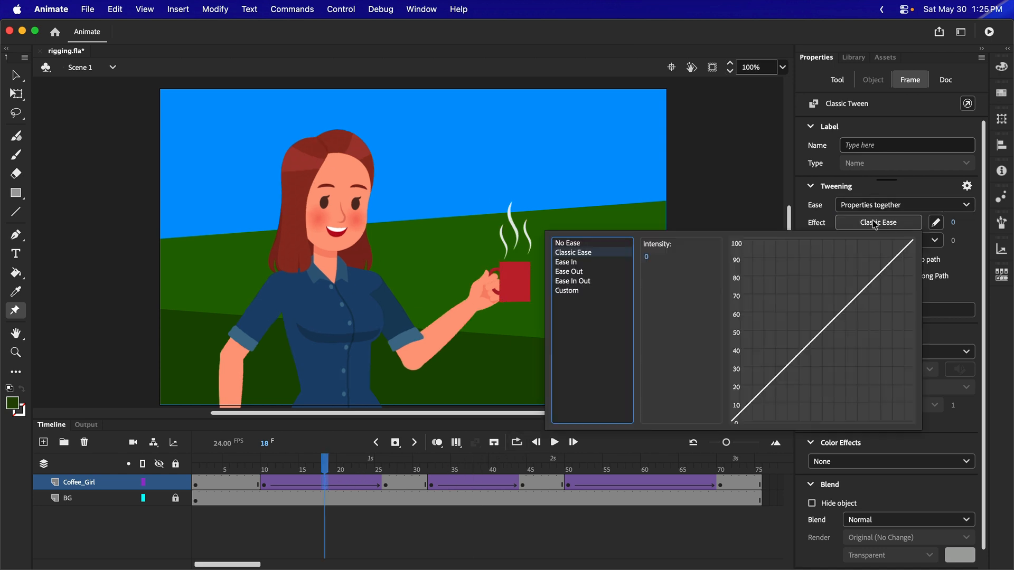
pyautogui.click(572, 281)
pyautogui.doubleClick(653, 243)
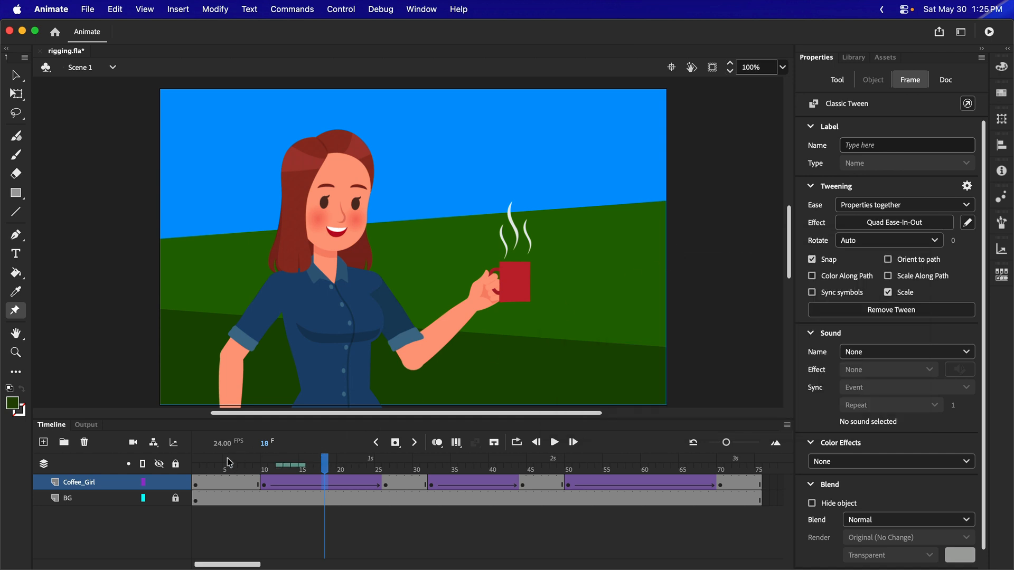
# Save the file and play the animation from frame 1 to check the easing.
pyautogui.click(199, 471)
pyautogui.press('cmd+s')
pyautogui.click(554, 443)
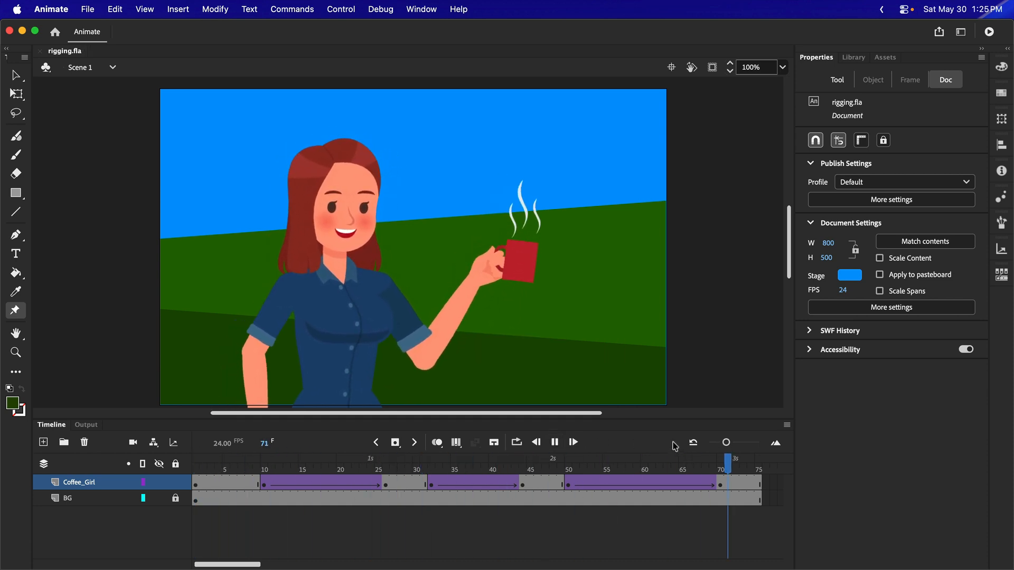
pyautogui.click(553, 442)
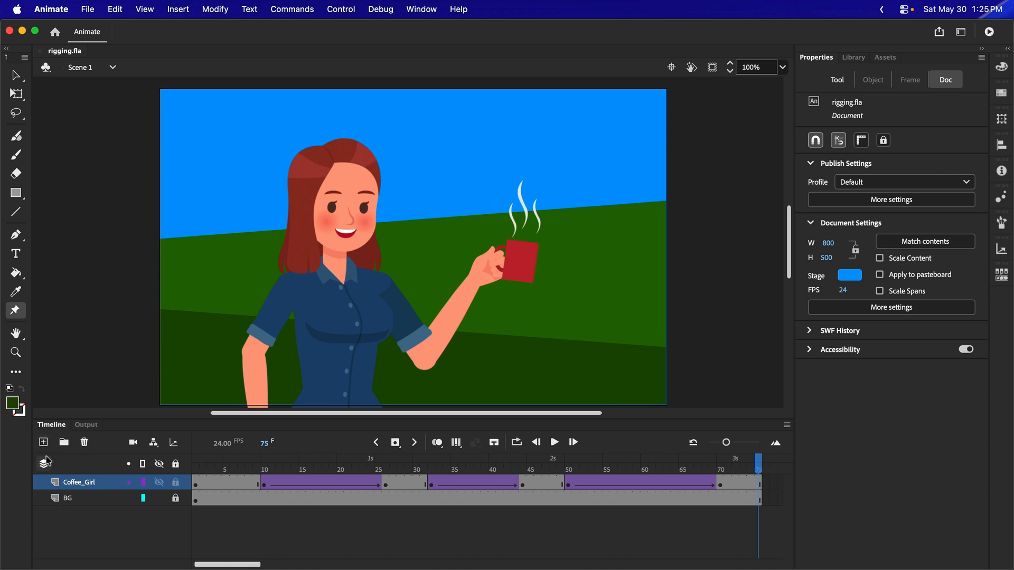
# Add a new layer named Exclaim above Coffee_Girl and lock the Coffee_Girl layer.
pyautogui.click(45, 443)
pyautogui.doubleClick(85, 483)
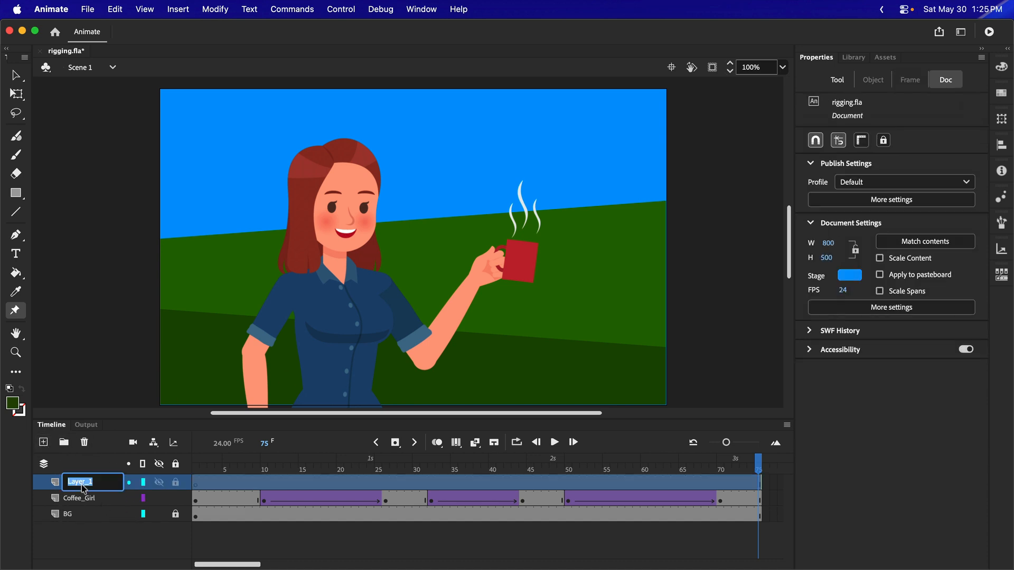
pyautogui.write('Exclaim')
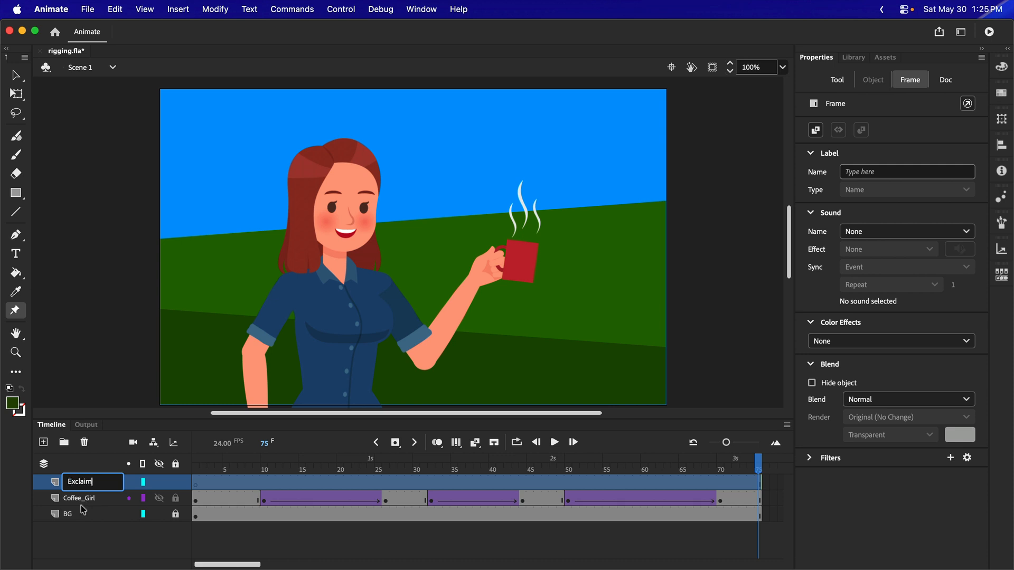
pyautogui.click(83, 548)
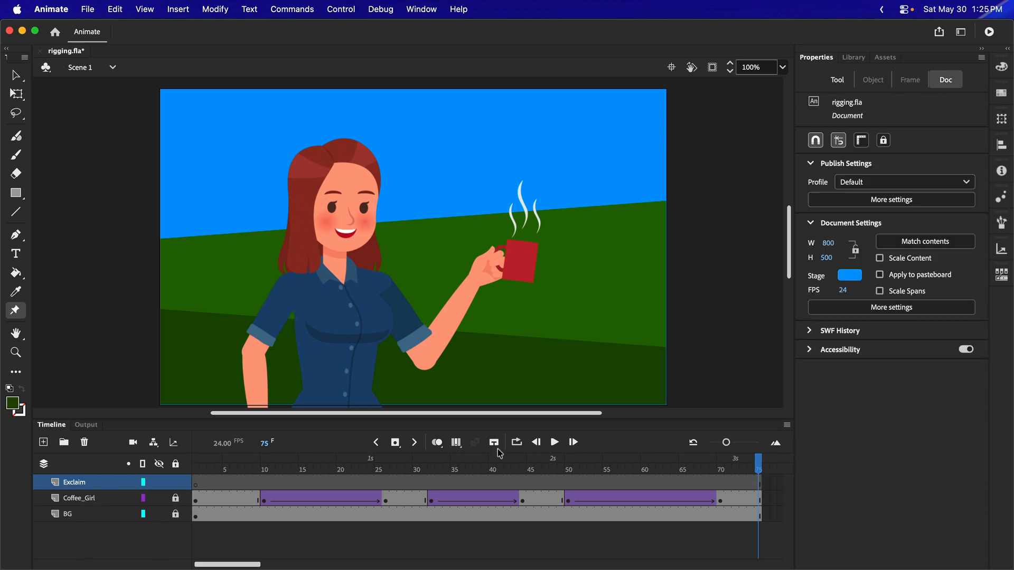
# Insert a keyframe at frame 63 of the Exclaim layer.
pyautogui.click(607, 467)
pyautogui.moveTo(614, 477); pyautogui.dragTo(668, 478)
pyautogui.click(667, 482)
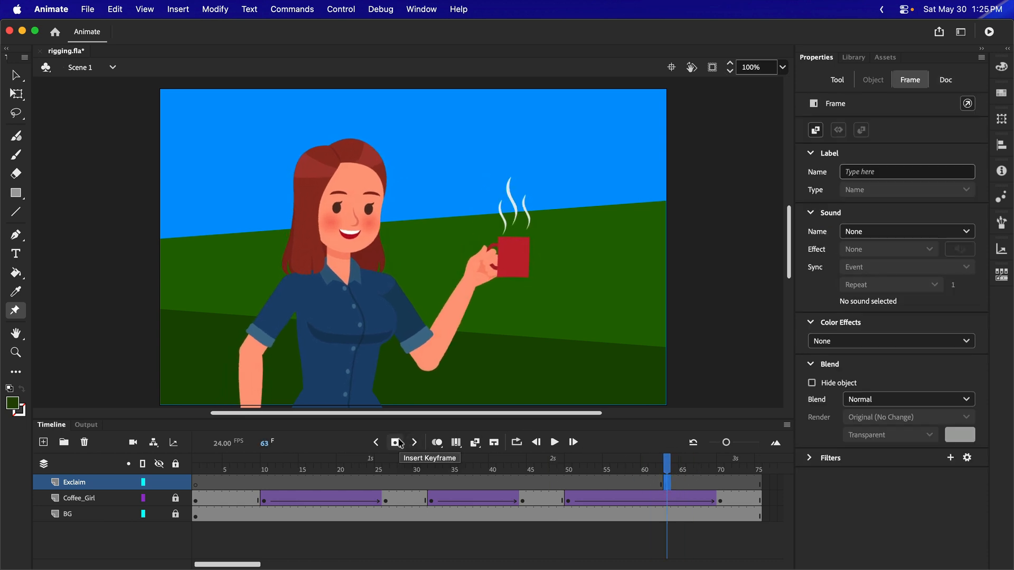
# Add the static text "Wow! Coffee!!!" in the sky above the steaming mug.
pyautogui.click(14, 256)
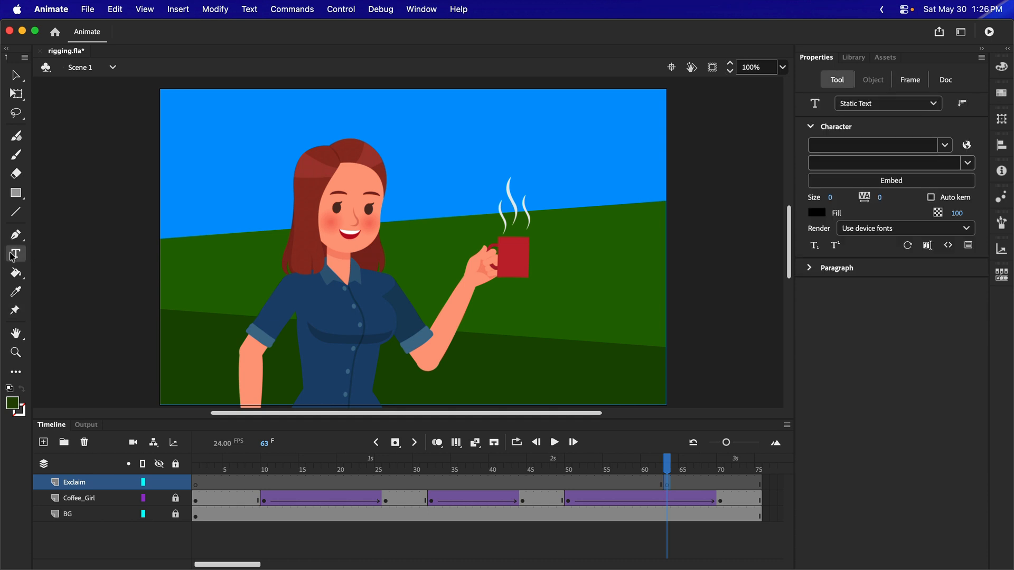
pyautogui.click(426, 149)
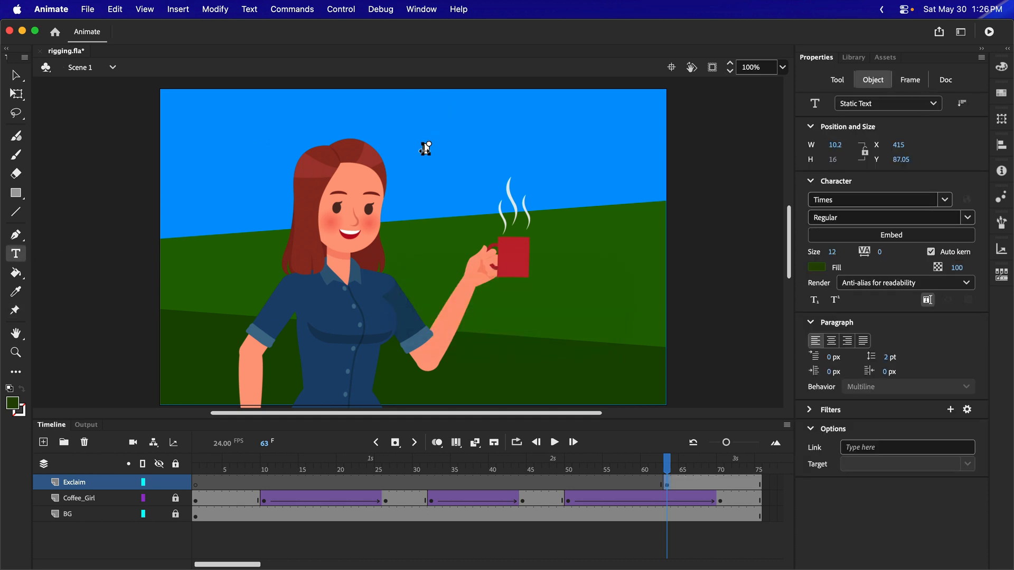
pyautogui.write('Wow! Coffee!!!')
# Select all of the "Wow! Coffee!!!" text and change its font to PeachyKeenJF.
pyautogui.press('super+a')
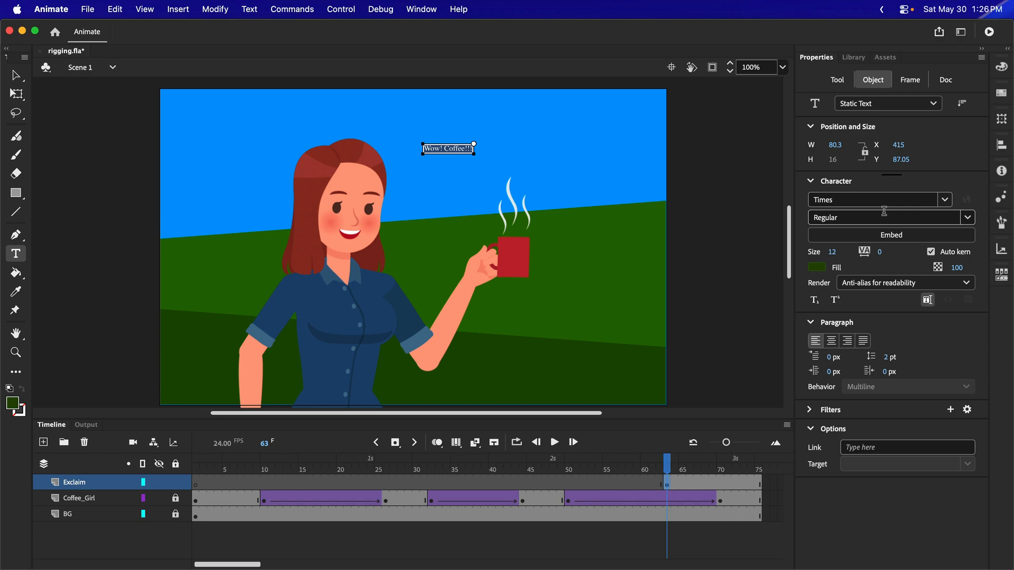
pyautogui.click(946, 200)
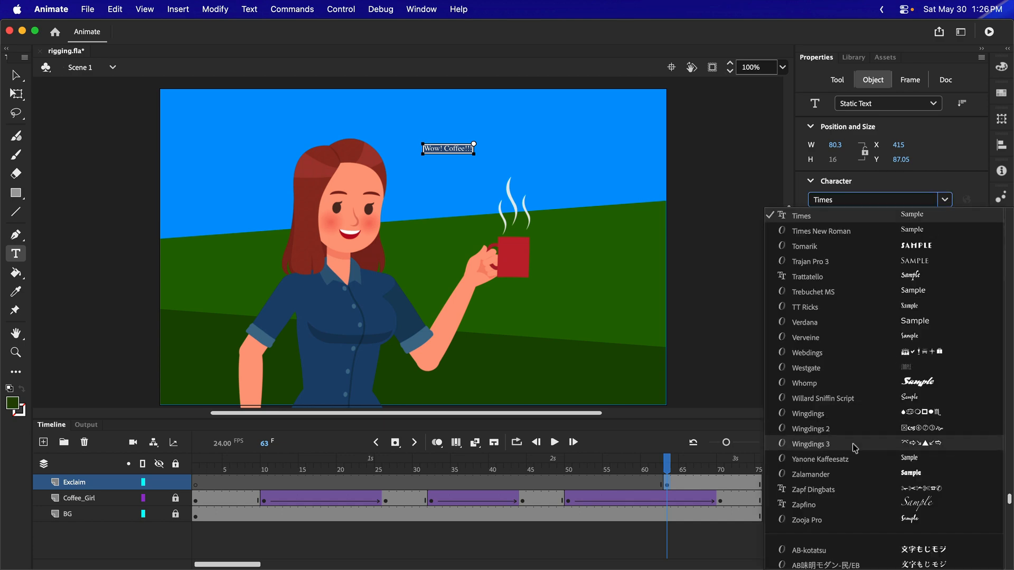
pyautogui.scroll(10, 855, 448)
pyautogui.scroll(5, 855, 448)
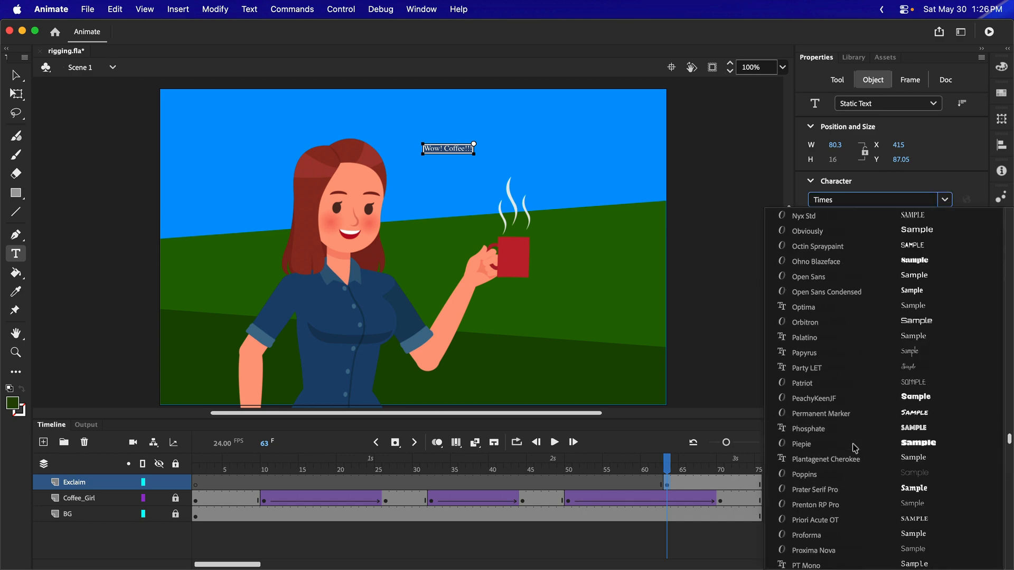
pyautogui.click(818, 404)
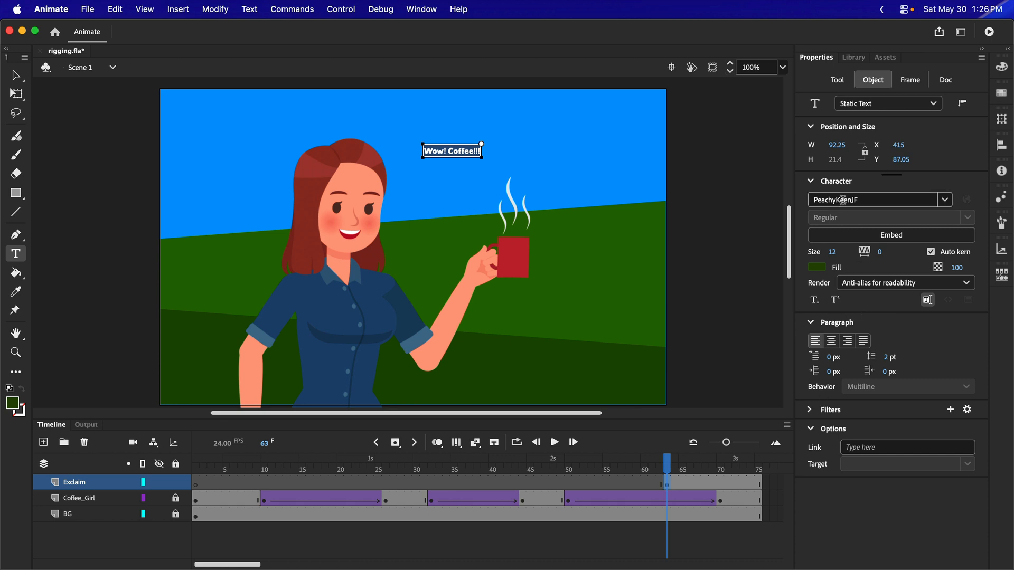
# Set the exclamation text's fill to yellow #FFCC33 and its size to 39.
pyautogui.click(817, 268)
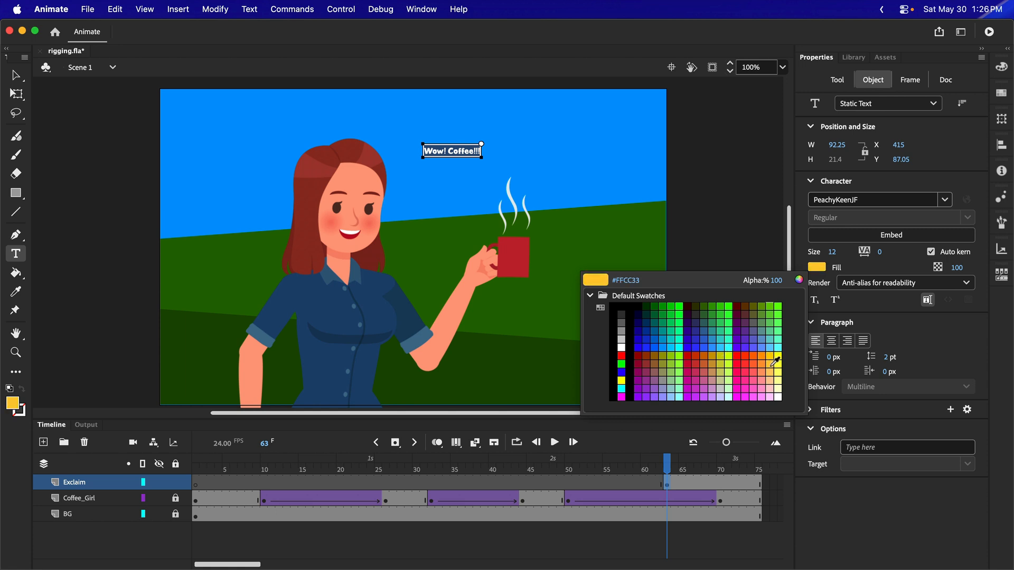
pyautogui.click(775, 361)
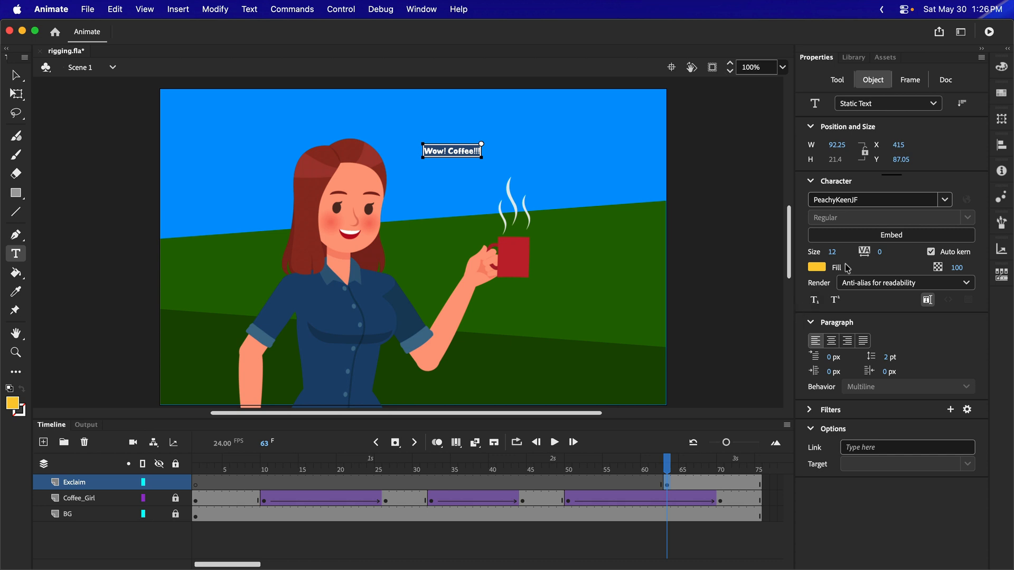
pyautogui.moveTo(833, 253); pyautogui.dragTo(852, 252)
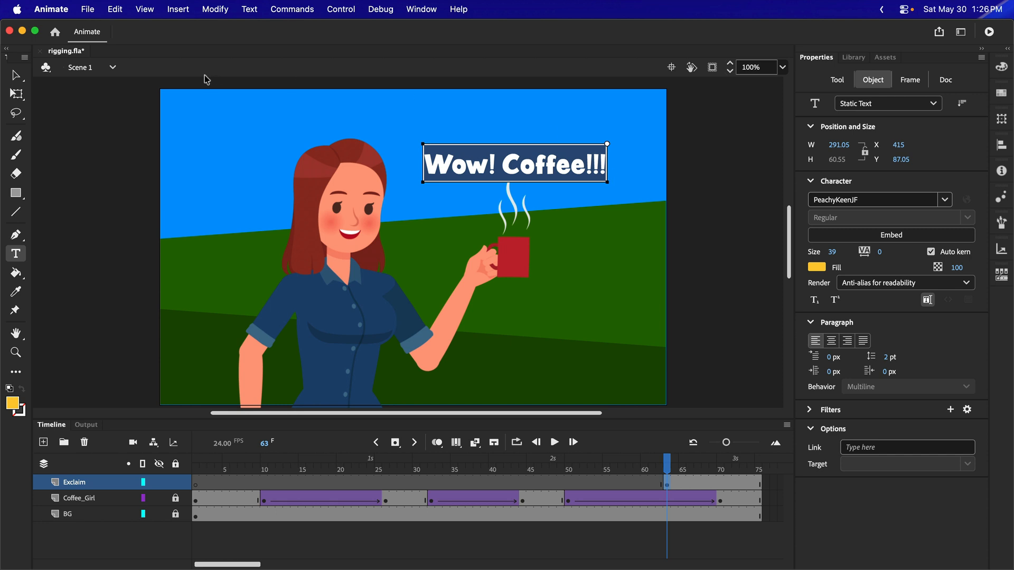
# Tilt the "Wow! Coffee!!!" text slightly clockwise and move it up toward the girl's head, to about X 351, Y 23.
pyautogui.click(15, 75)
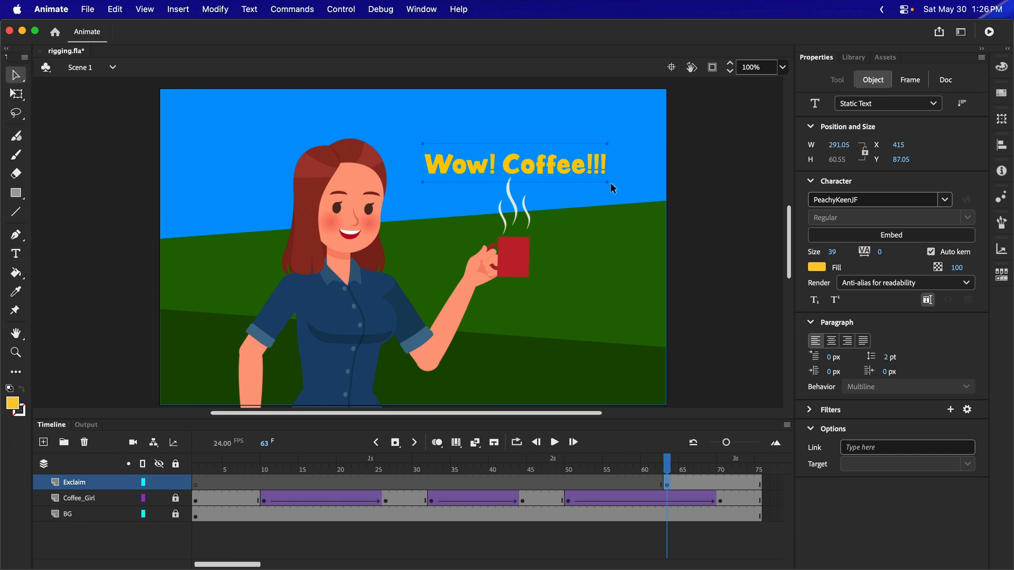
pyautogui.click(17, 96)
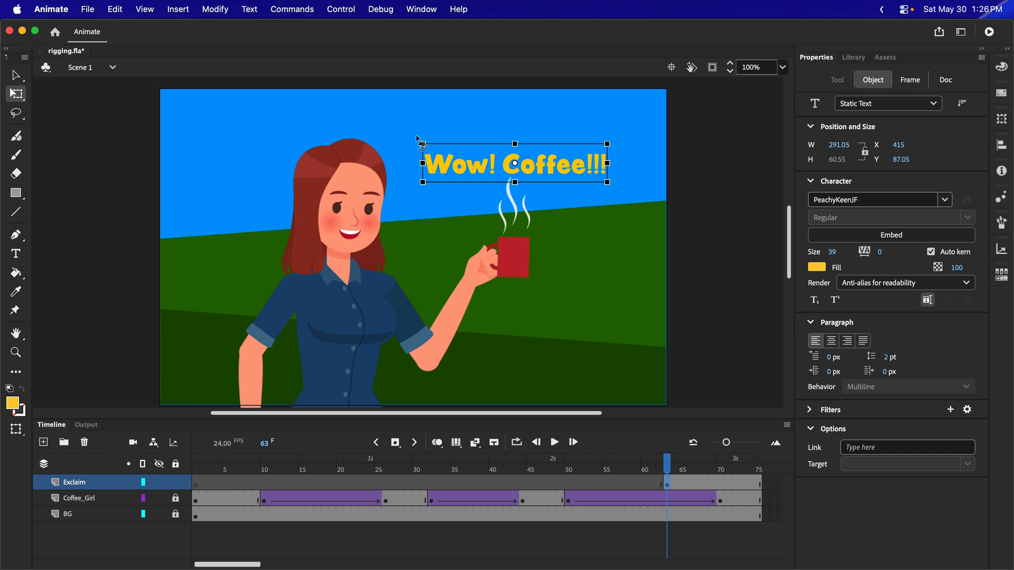
pyautogui.moveTo(417, 139); pyautogui.dragTo(423, 124)
pyautogui.moveTo(484, 161); pyautogui.dragTo(444, 138)
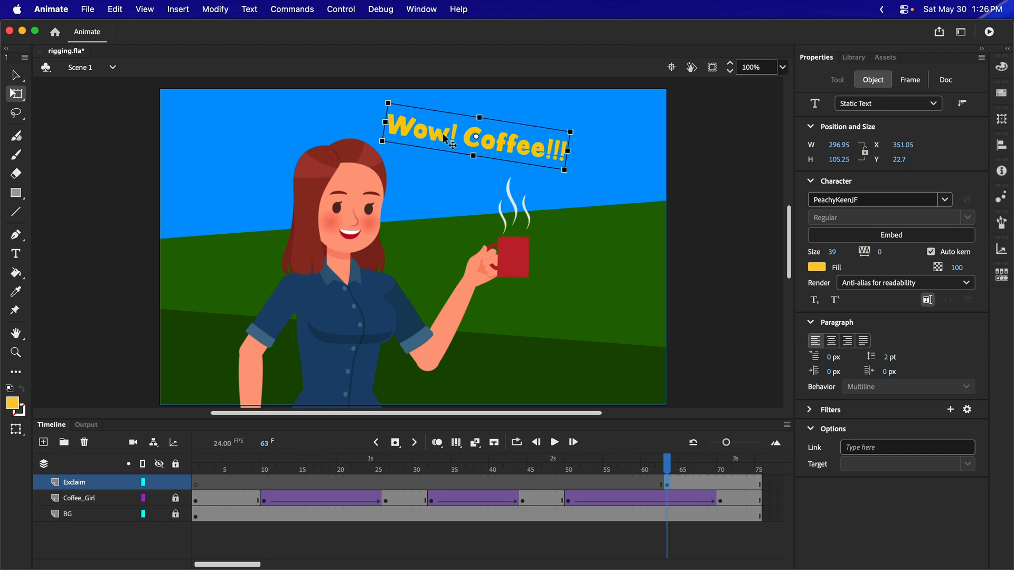
# Draw a vertical black line about 48 px long with stroke size 13 below the word "Wow!".
pyautogui.click(16, 212)
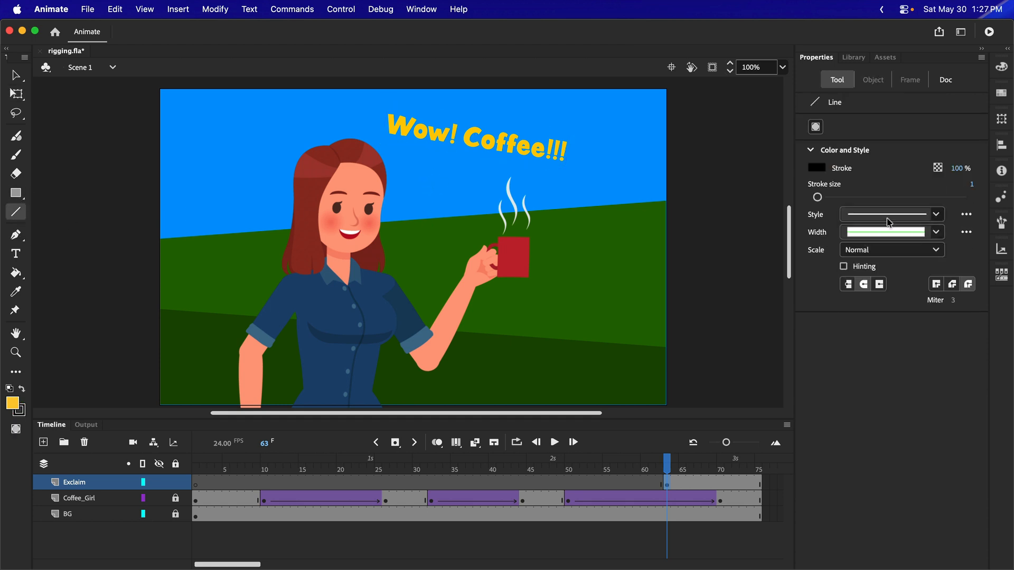
pyautogui.moveTo(820, 196); pyautogui.dragTo(829, 197)
pyautogui.moveTo(411, 178); pyautogui.dragTo(411, 149)
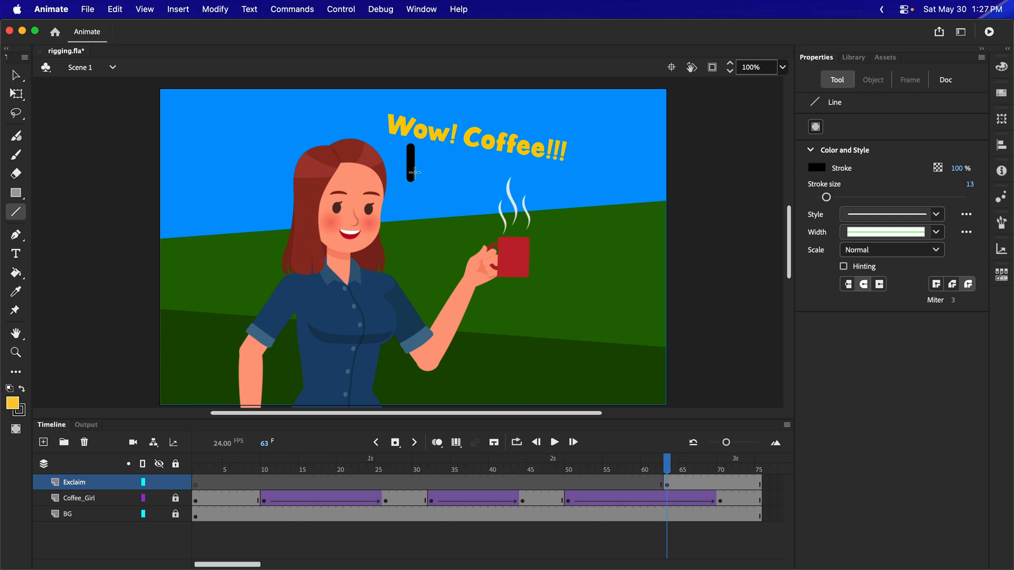
# Draw two slanted yellow lines with stroke size 8 beside the black line, fanning out toward the text.
pyautogui.click(970, 184)
pyautogui.write('8')
pyautogui.click(817, 167)
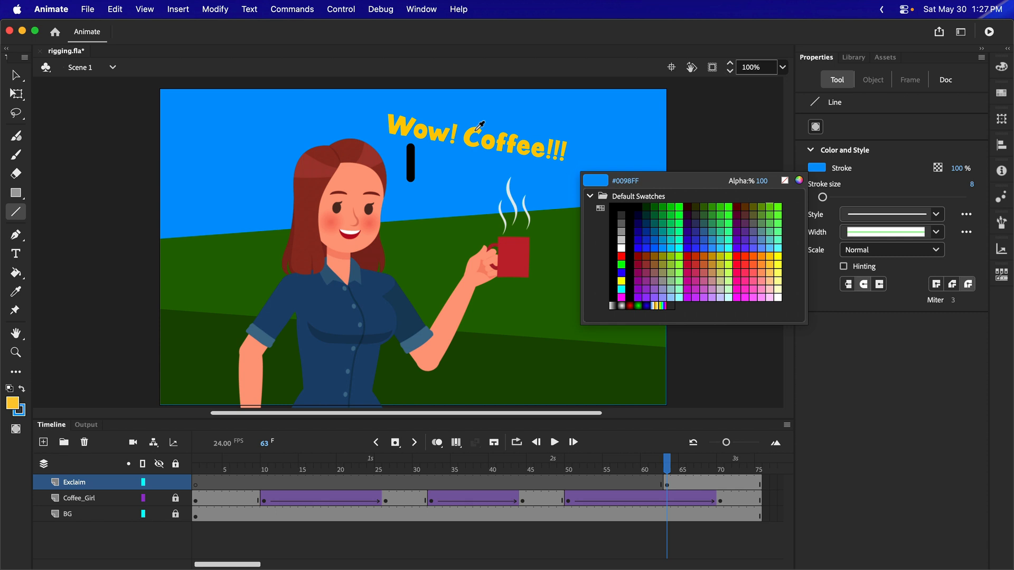
pyautogui.click(777, 256)
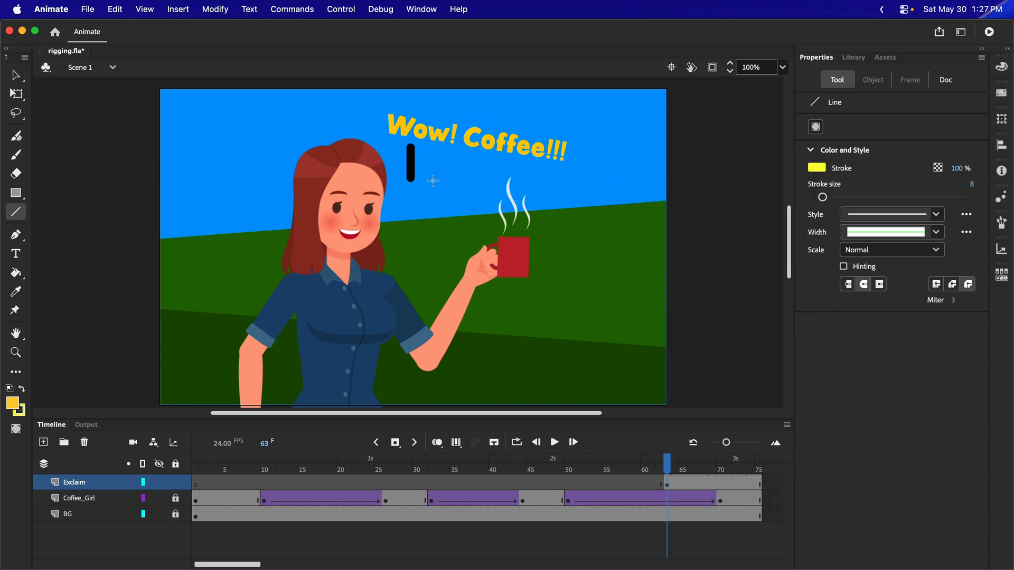
pyautogui.moveTo(428, 184); pyautogui.dragTo(437, 150)
pyautogui.moveTo(441, 187); pyautogui.dragTo(476, 155)
# Set the black line's stroke size to 8.
pyautogui.click(16, 75)
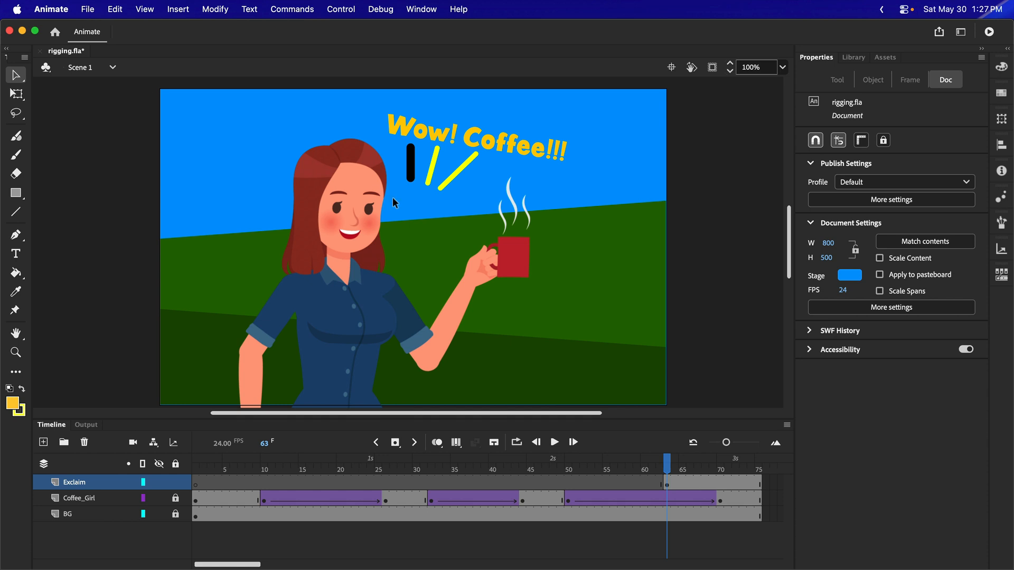
pyautogui.click(408, 175)
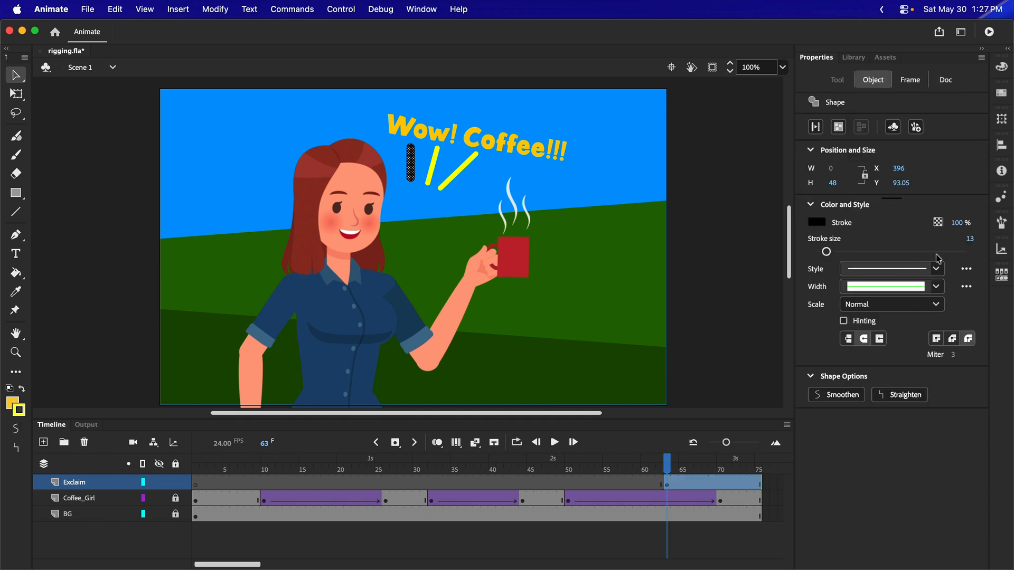
pyautogui.click(971, 239)
pyautogui.write('8')
pyautogui.press('Return')
# Bend the three straight accent lines below the text into gentle curves.
pyautogui.moveTo(433, 174); pyautogui.dragTo(461, 168)
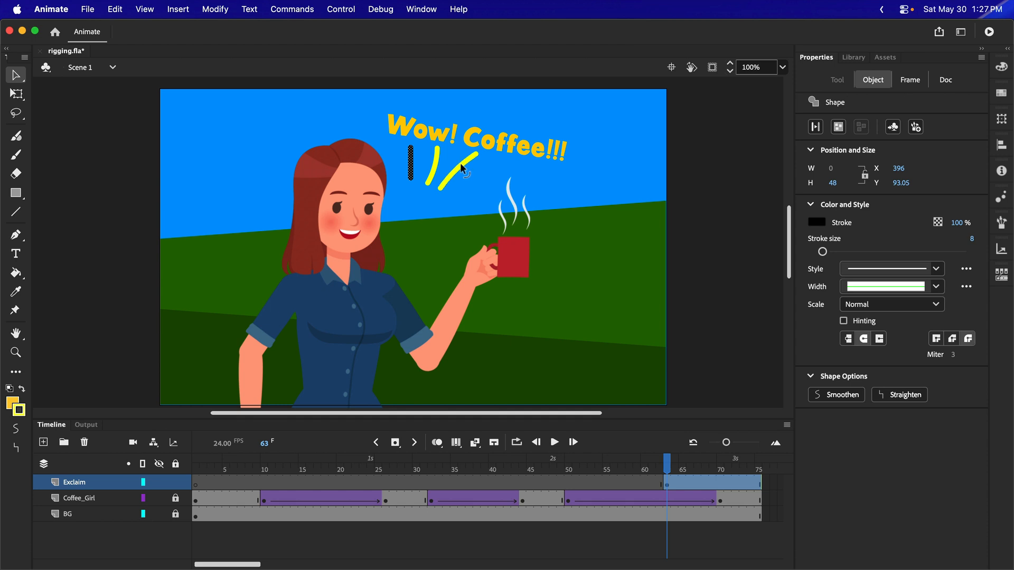
pyautogui.click(407, 201)
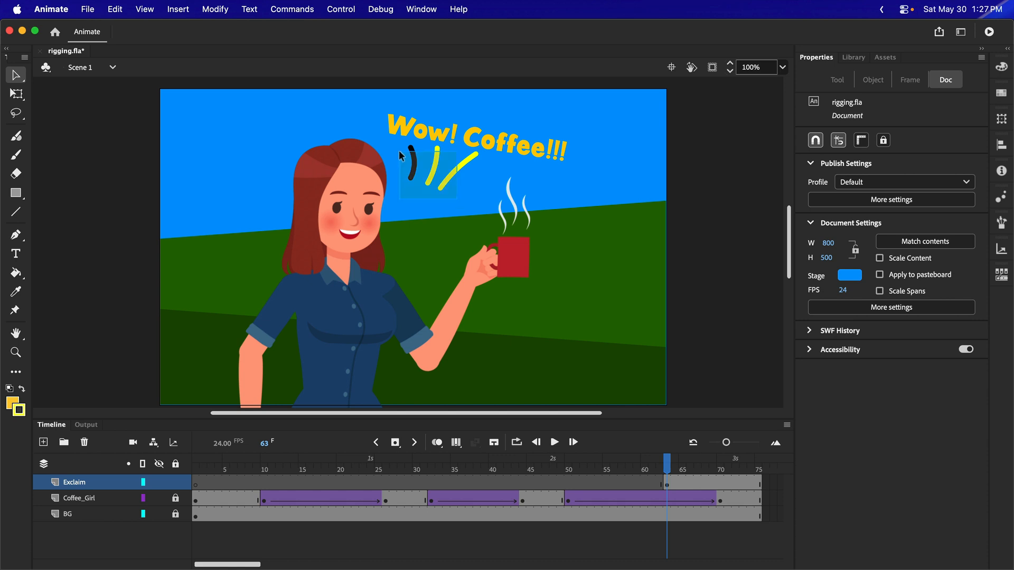
pyautogui.click(413, 157)
pyautogui.click(462, 176)
# Shift the text and accent lines closer to the girl's head, placing the text at about X 321, Y 11.
pyautogui.moveTo(501, 144); pyautogui.dragTo(502, 138)
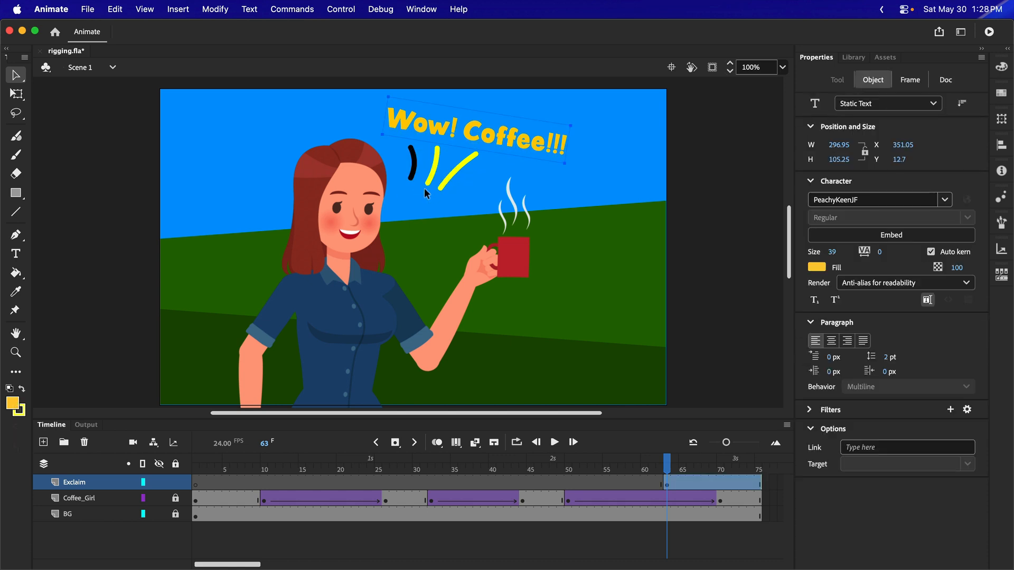
pyautogui.moveTo(581, 243); pyautogui.dragTo(388, 82)
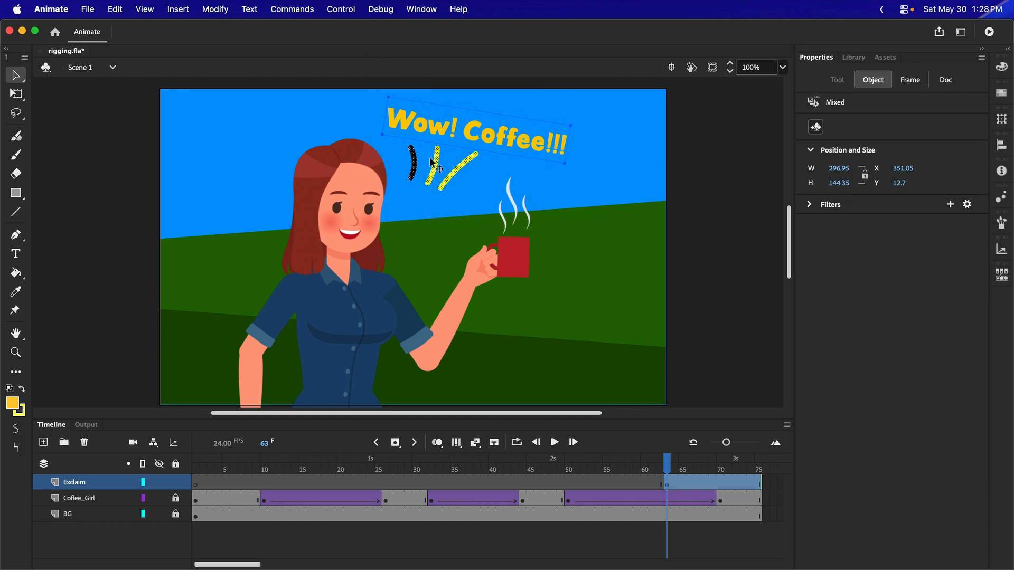
pyautogui.moveTo(452, 176); pyautogui.dragTo(442, 184)
pyautogui.click(530, 189)
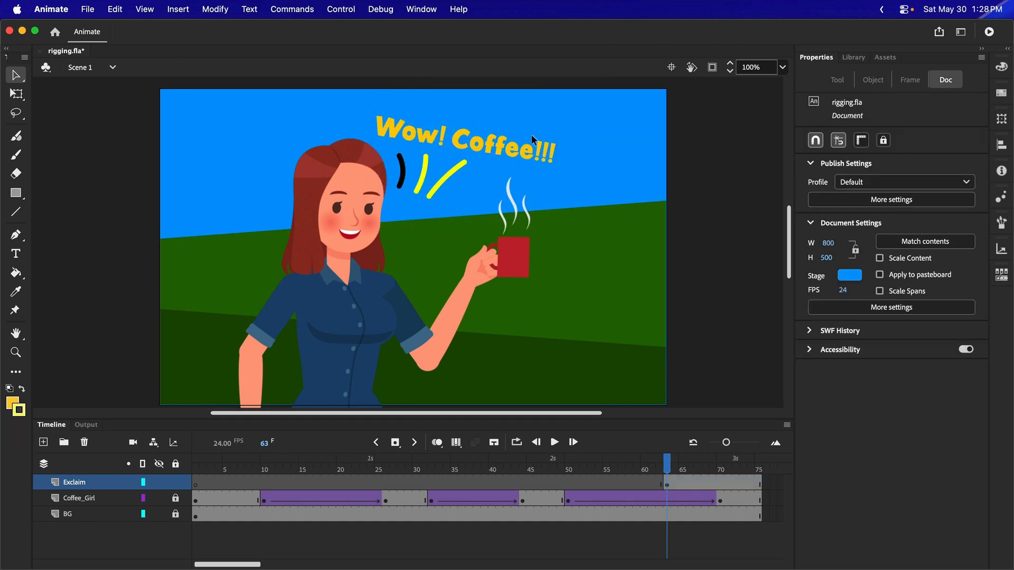
pyautogui.moveTo(502, 140); pyautogui.dragTo(495, 132)
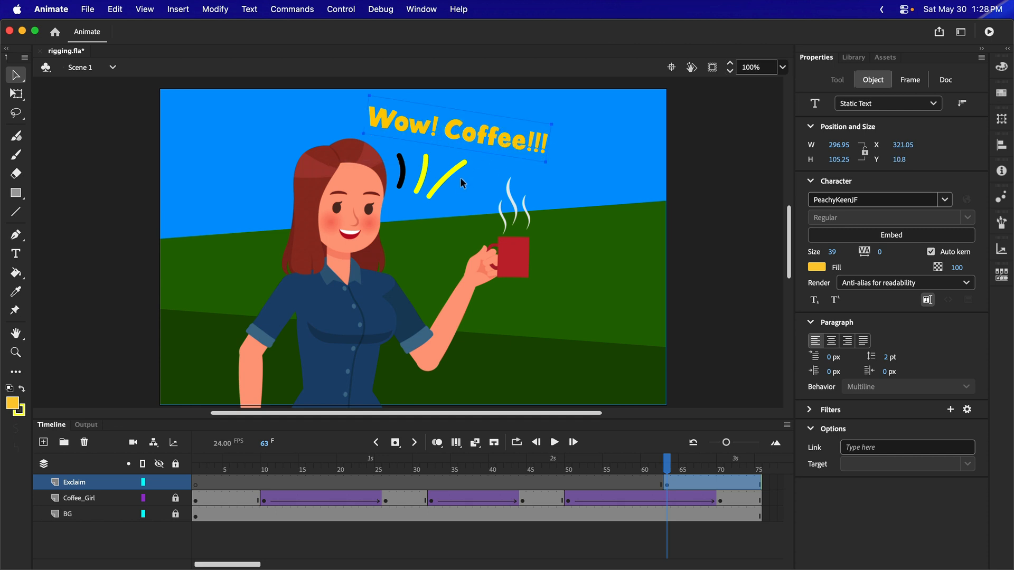
# Select all three accent lines and match their stroke color to the text's yellow, #FFCC00.
pyautogui.moveTo(452, 209); pyautogui.dragTo(394, 144)
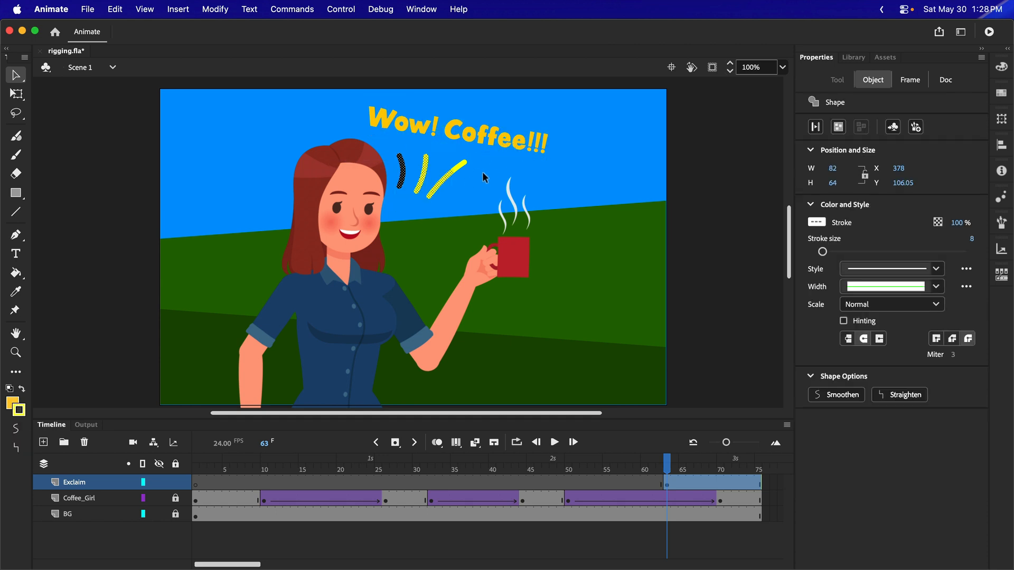
pyautogui.moveTo(486, 151); pyautogui.dragTo(386, 198)
pyautogui.click(817, 222)
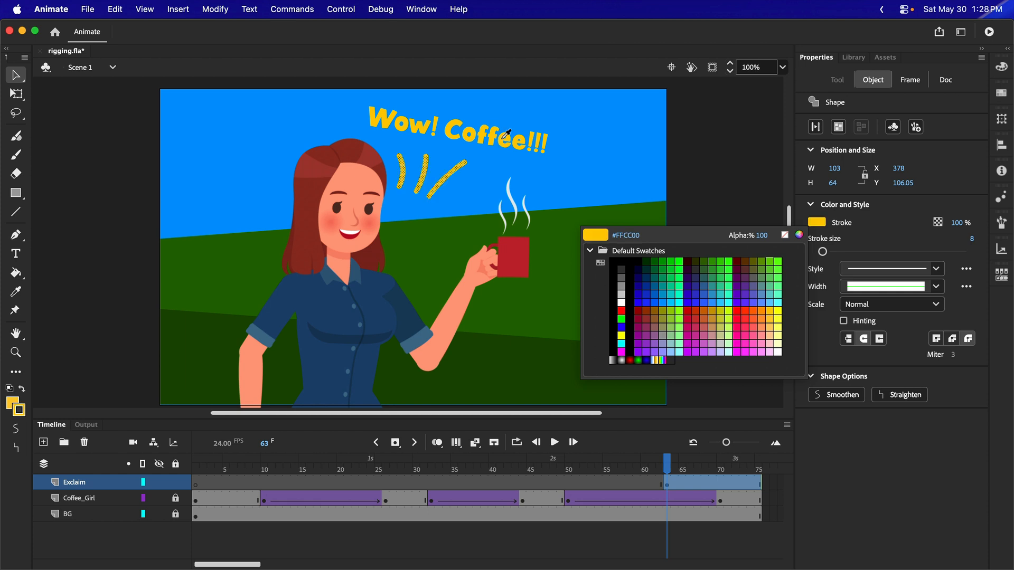
pyautogui.click(507, 134)
pyautogui.click(681, 180)
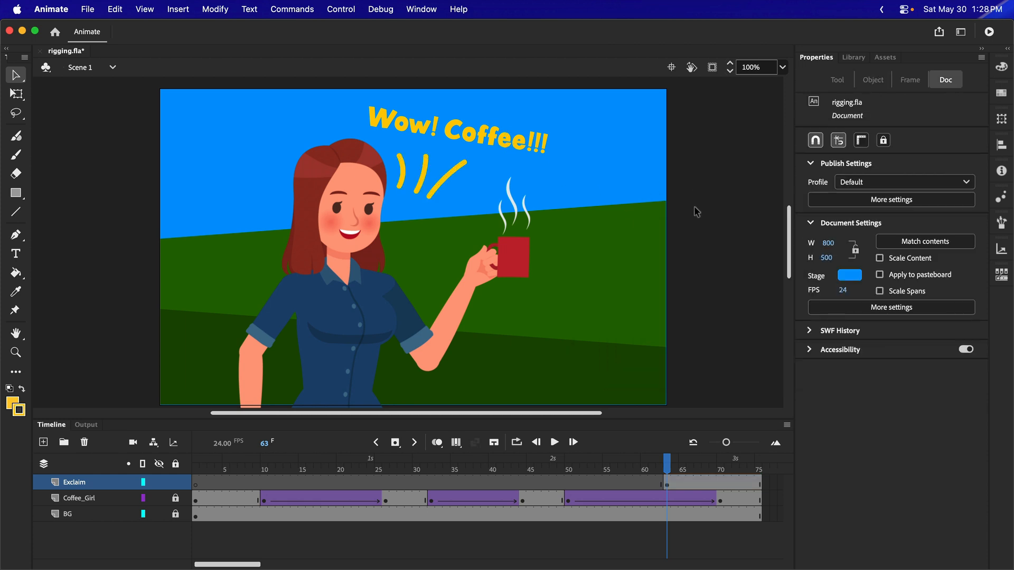
# Move the accent line nearest the girl's head up to about X 390, Y 90, and shift the longest line slightly right.
pyautogui.click(402, 180)
pyautogui.moveTo(402, 181); pyautogui.dragTo(448, 169)
pyautogui.click(447, 177)
pyautogui.click(694, 255)
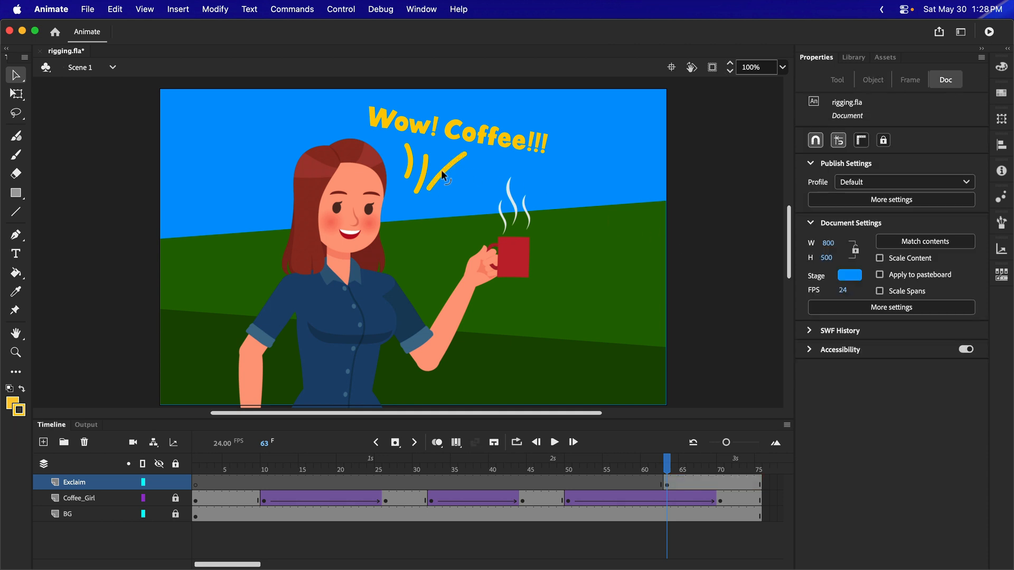
pyautogui.click(442, 174)
pyautogui.moveTo(444, 194); pyautogui.dragTo(447, 194)
# Nudge the accent line nearest the girl's head slightly away from the middle one, to X 387, Y 89.
pyautogui.click(410, 155)
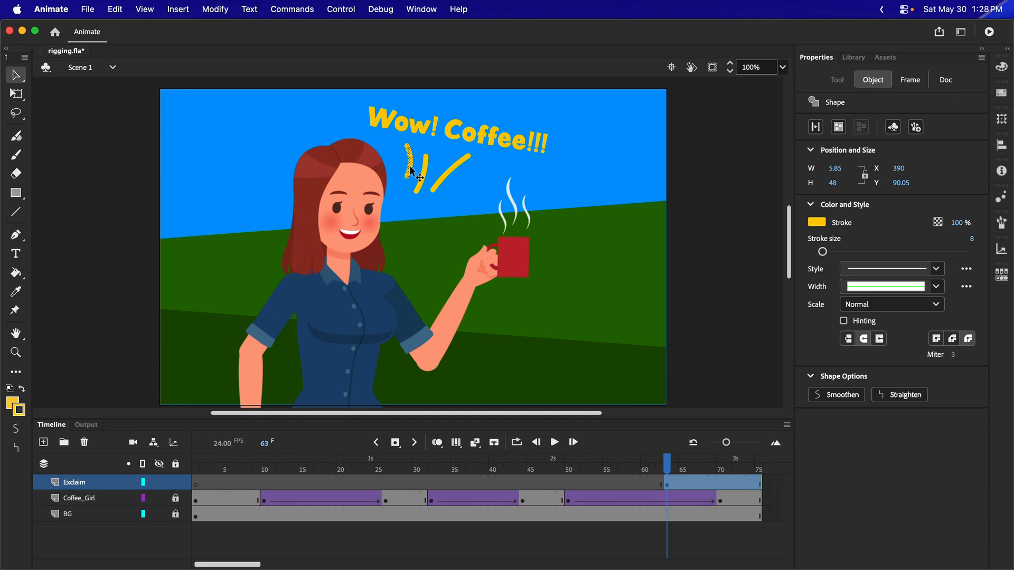
pyautogui.press('Left')
pyautogui.press('Left')
pyautogui.press('Left')
pyautogui.press('Left')
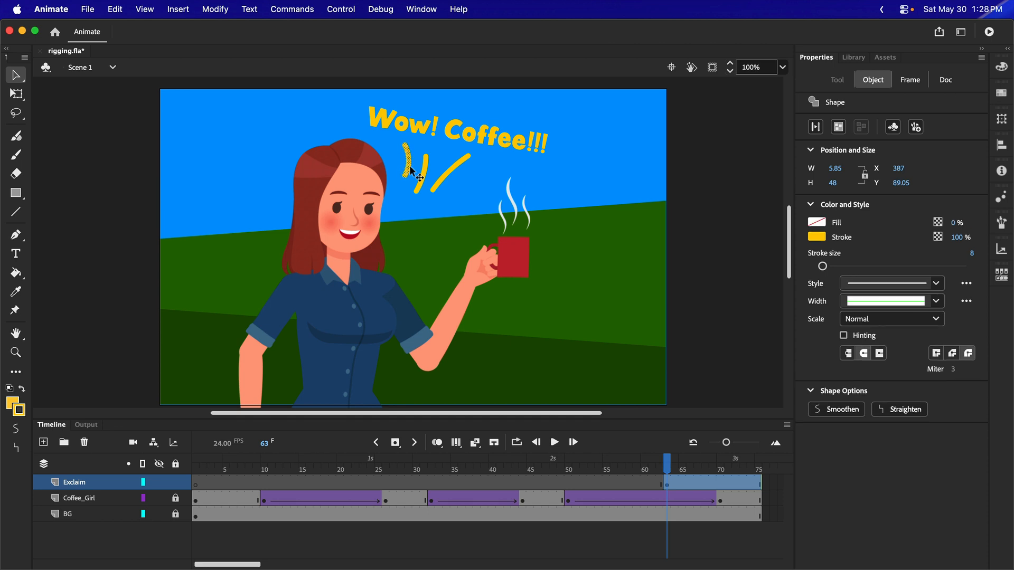
pyautogui.click(529, 180)
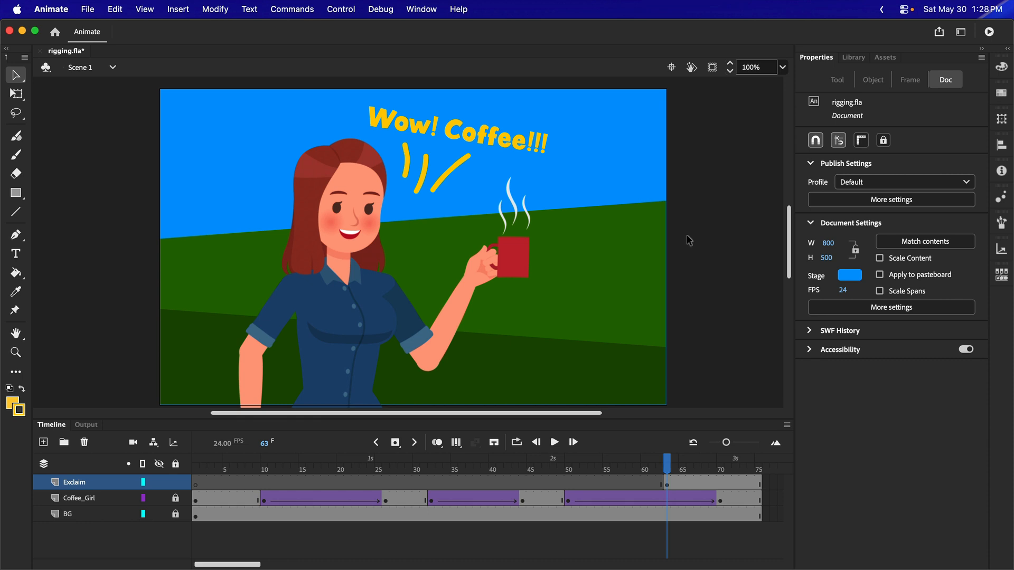
# Play the whole animation from frame 1 to check the timing of the exclamation.
pyautogui.moveTo(667, 464)
pyautogui.mouseDown()
pyautogui.moveTo(523, 465)
pyautogui.moveTo(686, 465)
pyautogui.mouseUp()
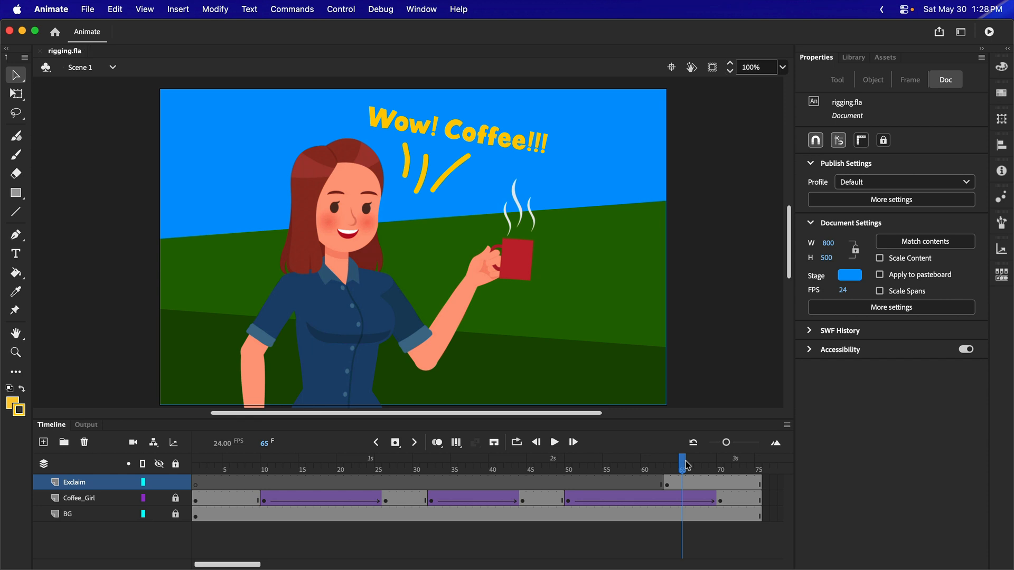
pyautogui.moveTo(211, 464); pyautogui.dragTo(167, 470)
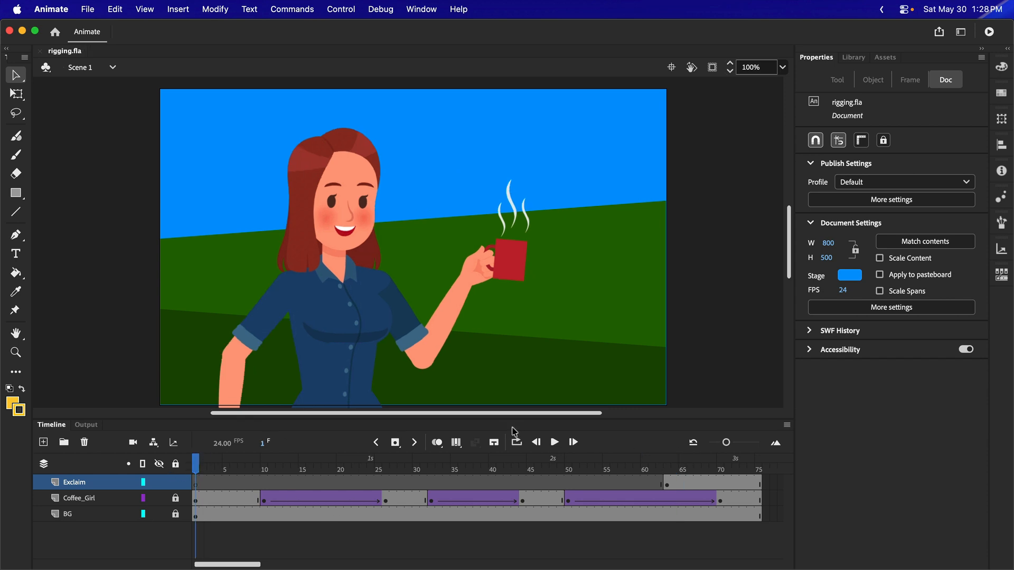
pyautogui.click(554, 442)
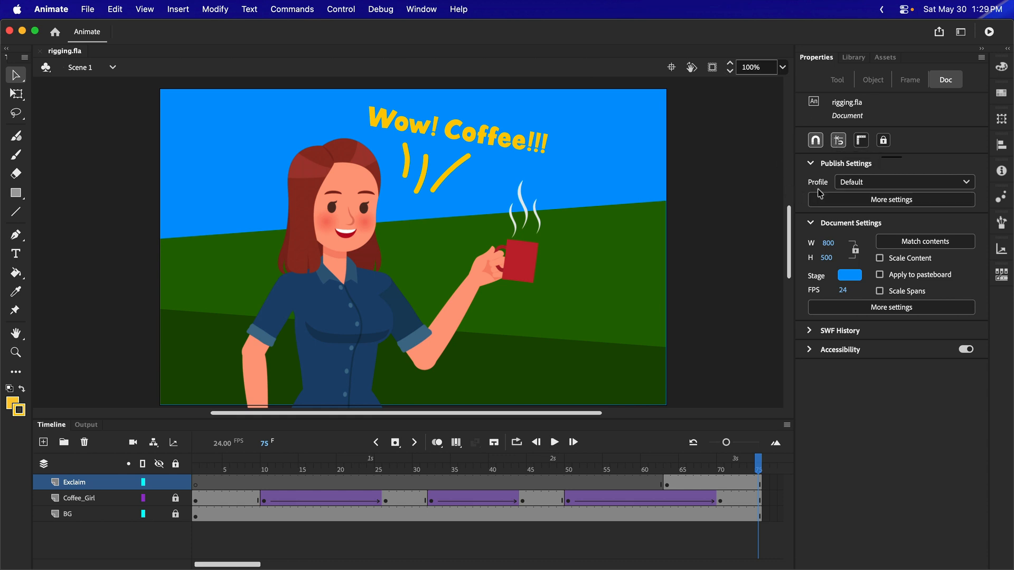
# Publish the animation as an MP4 video, allowing access to the Downloads folder.
pyautogui.click(940, 33)
pyautogui.click(836, 105)
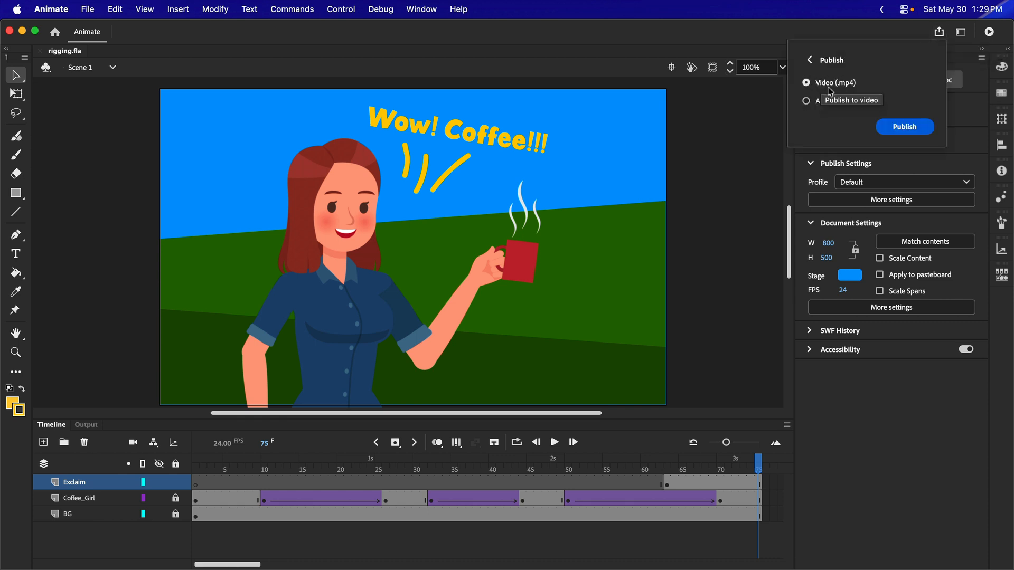
pyautogui.click(898, 137)
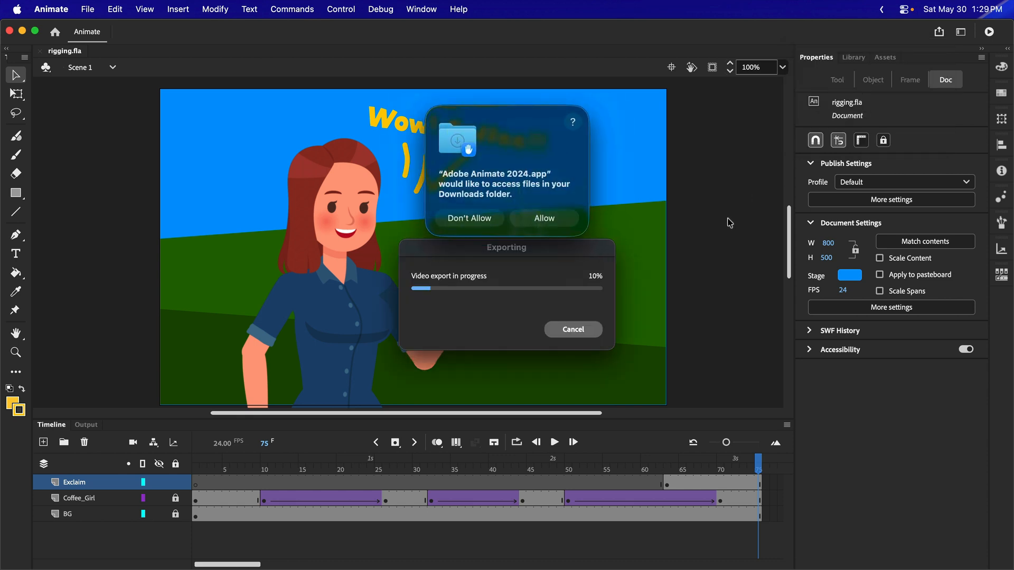
pyautogui.click(548, 221)
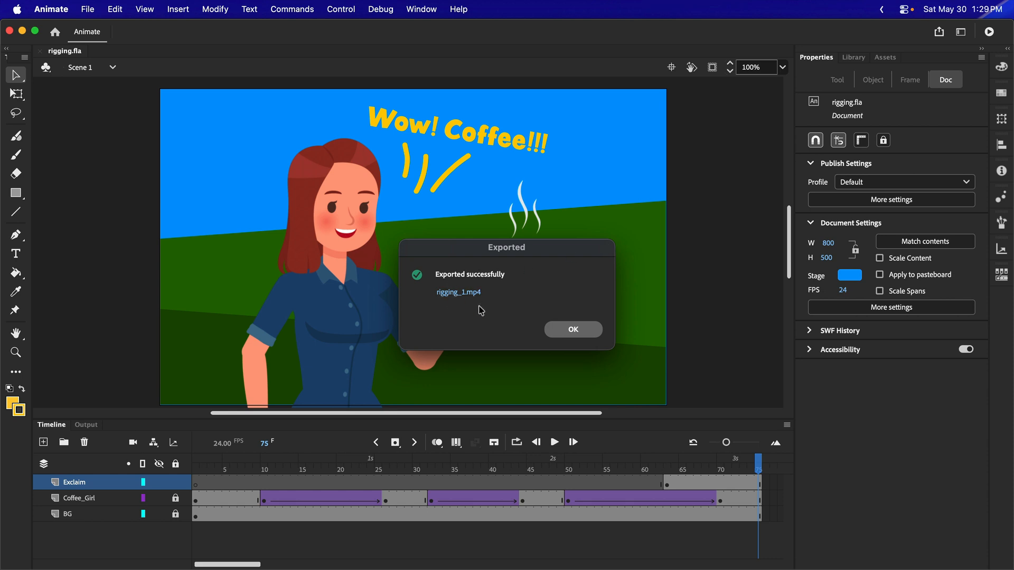
pyautogui.click(570, 332)
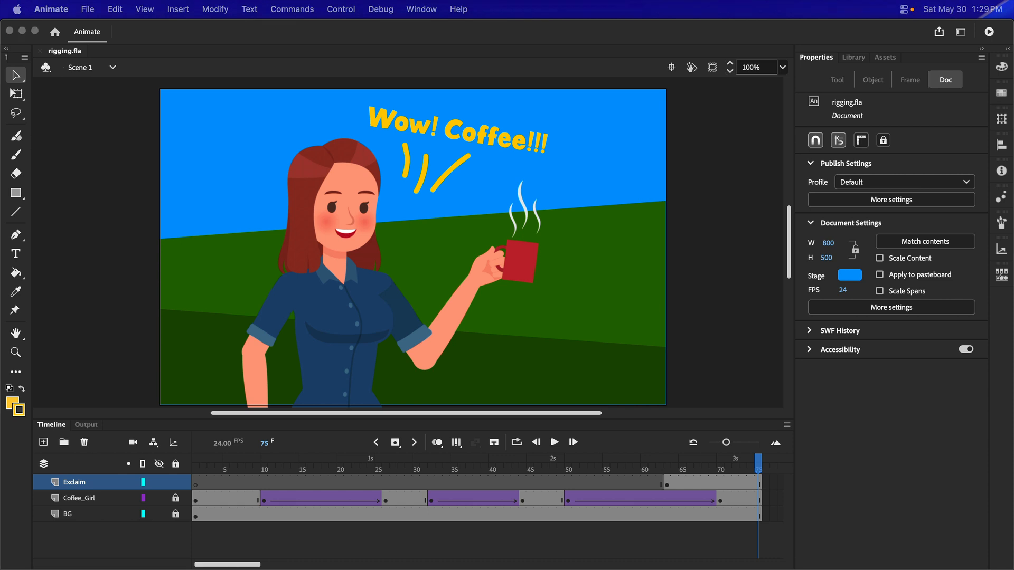
# Preview the exported rigging_1.mp4 video in Finder.
pyautogui.press('space')
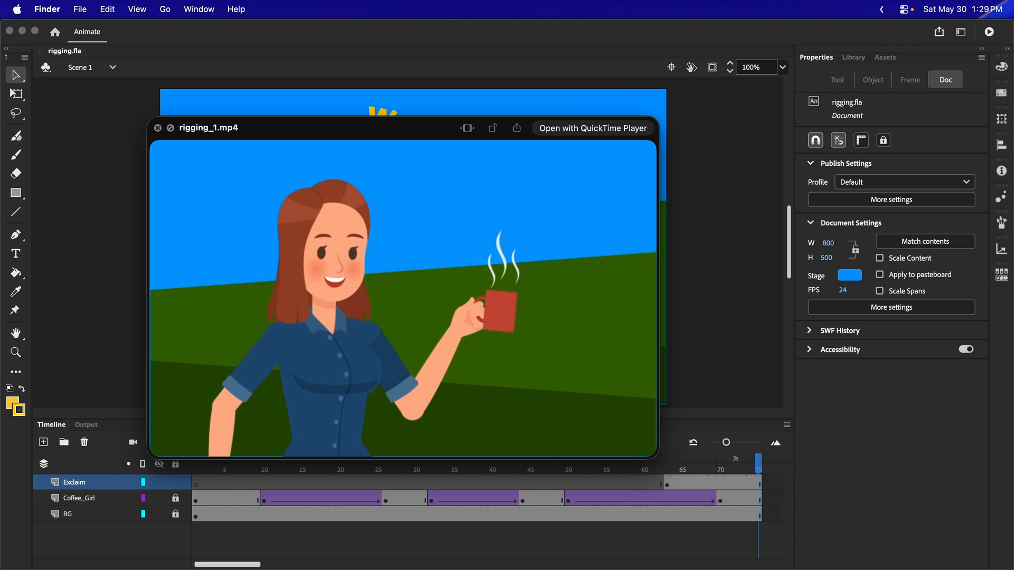